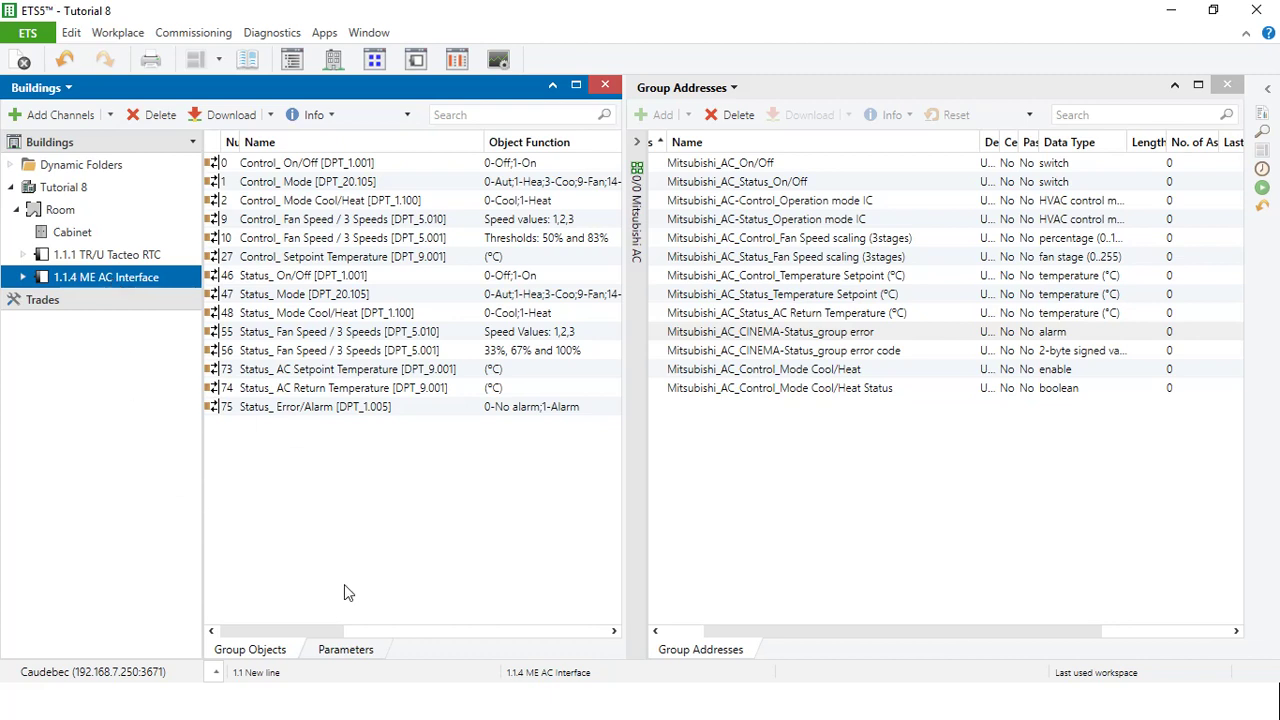
Show the ME AC Interface's Mode Configuration parameters with changes highlighted.
click(345, 649)
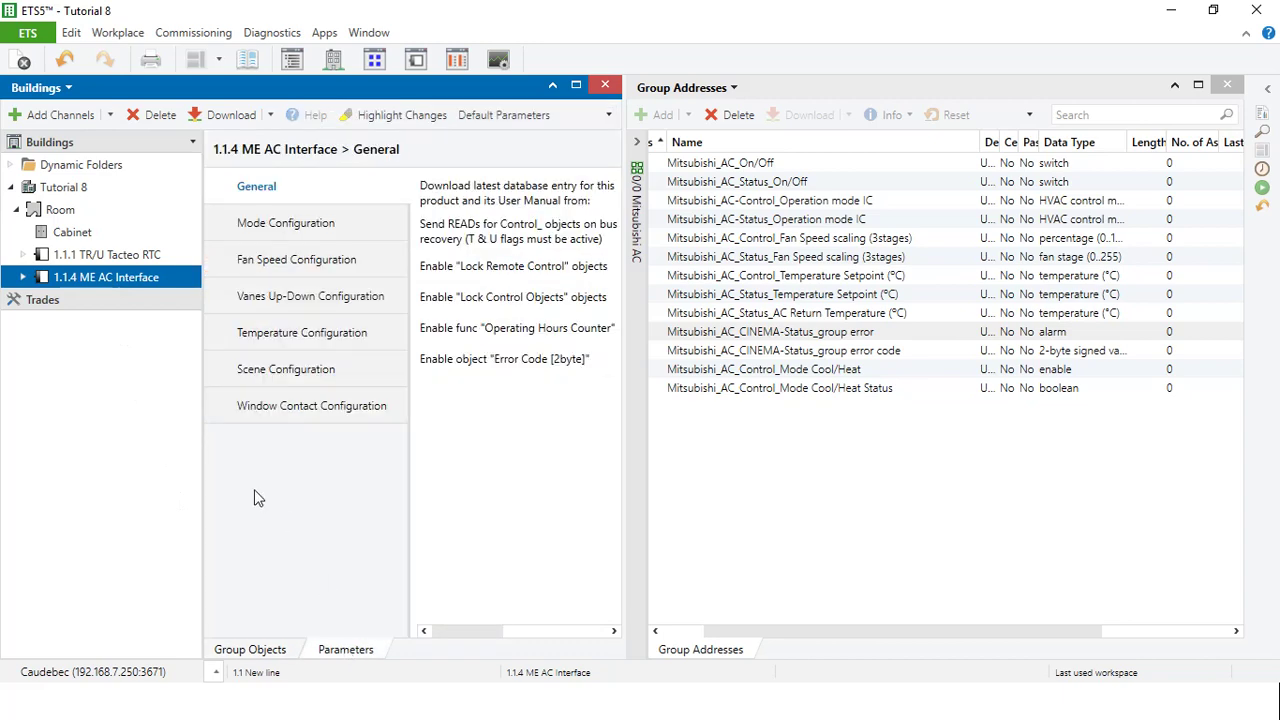
click(203, 489)
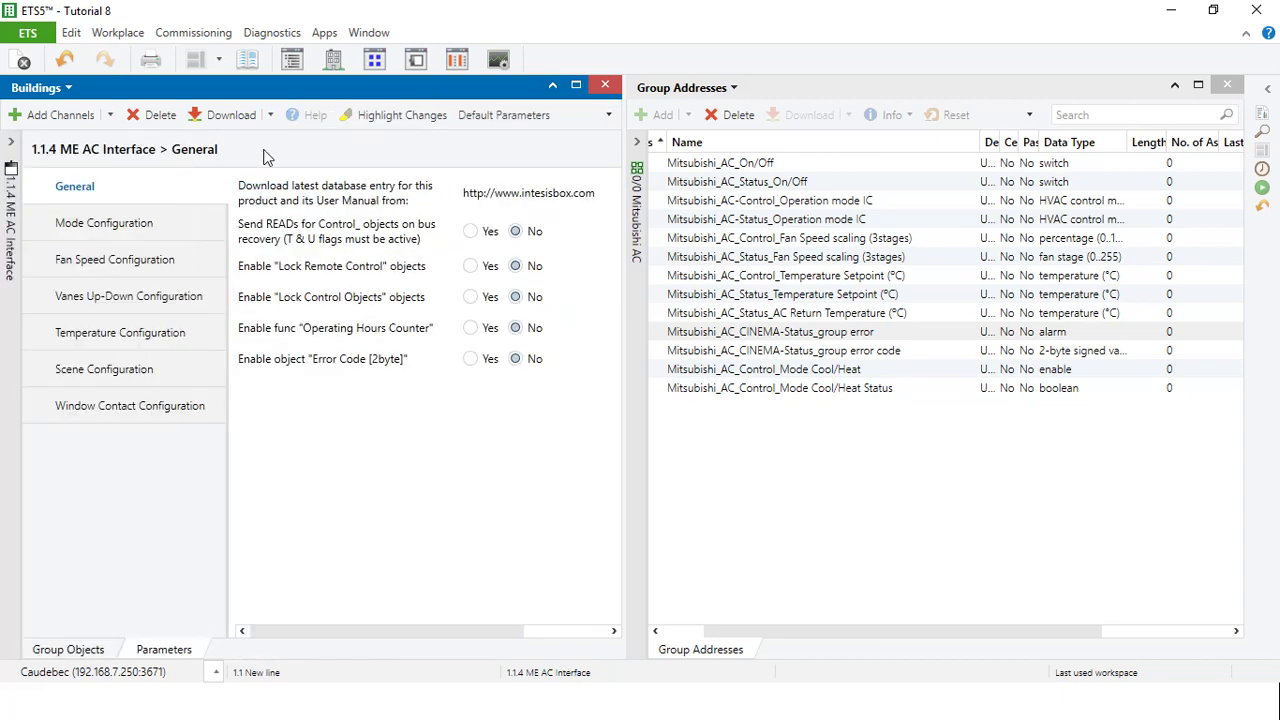
click(357, 119)
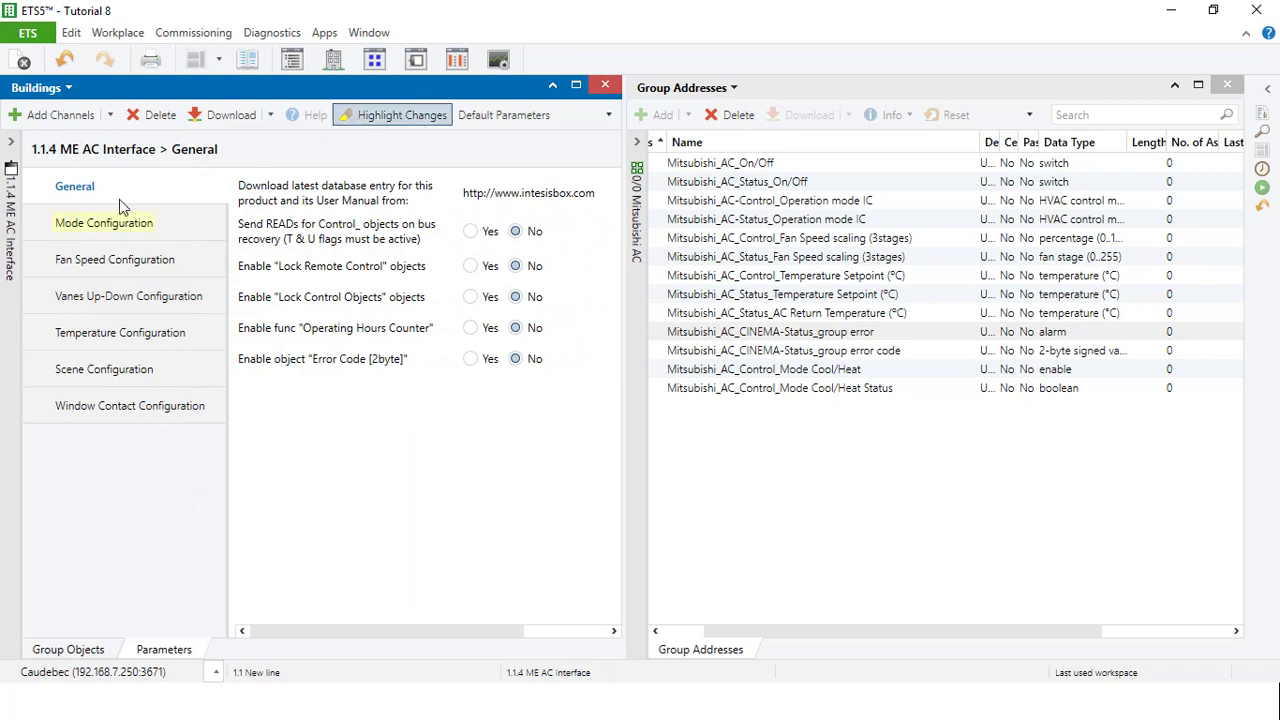
click(85, 225)
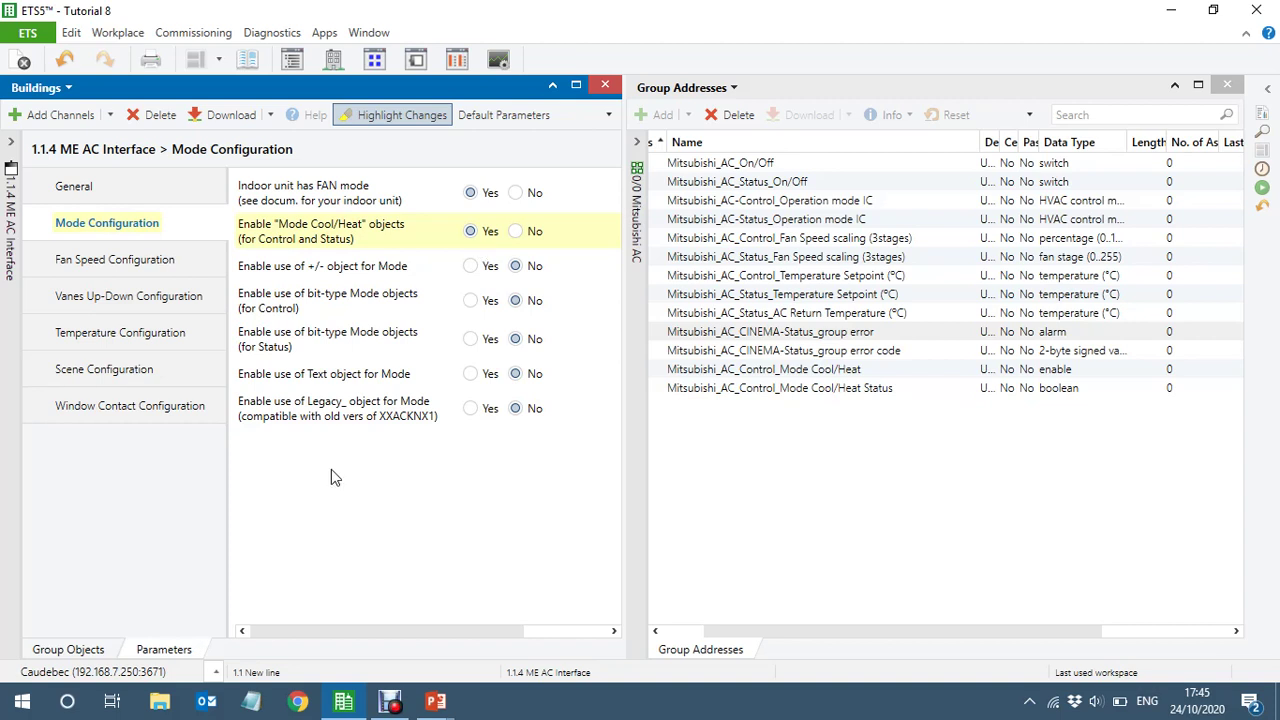
Link the Control_ On/Off and Status_ On/Off group objects to Mitsubishi_AC_On/Off and Mitsubishi_AC_Status_On/Off.
click(73, 651)
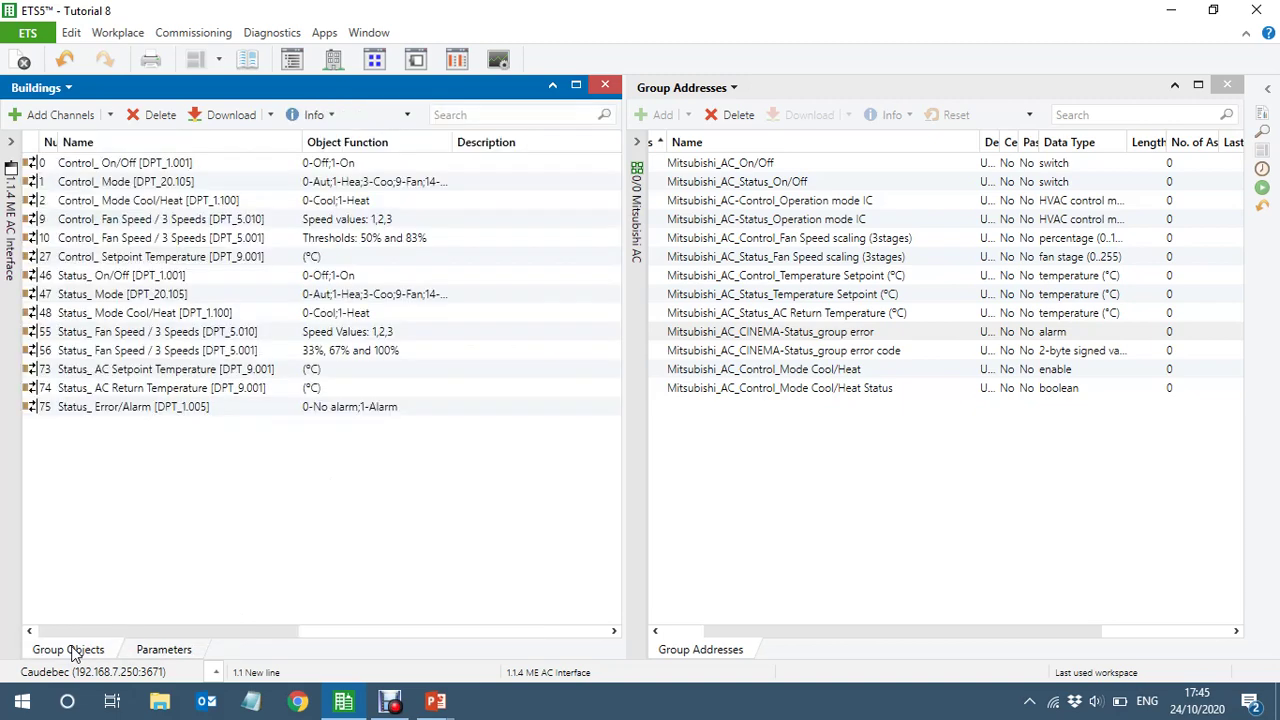
click(196, 167)
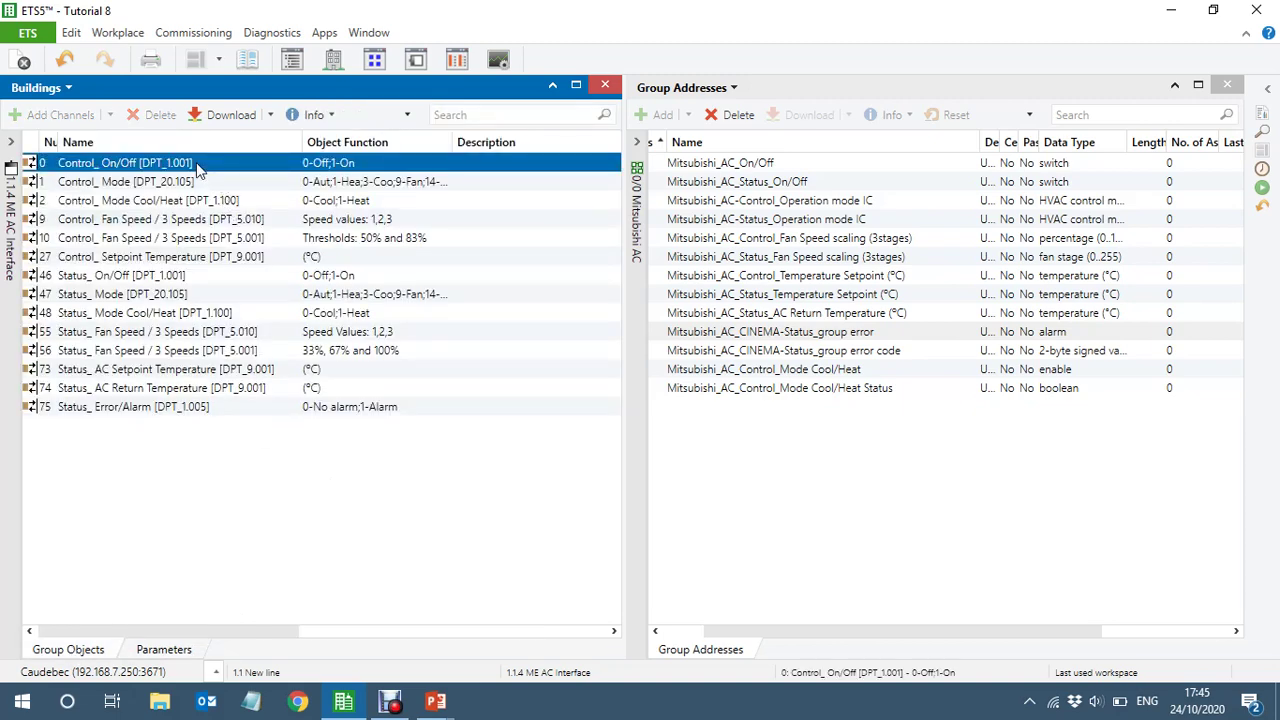
drag(197, 170, 765, 168)
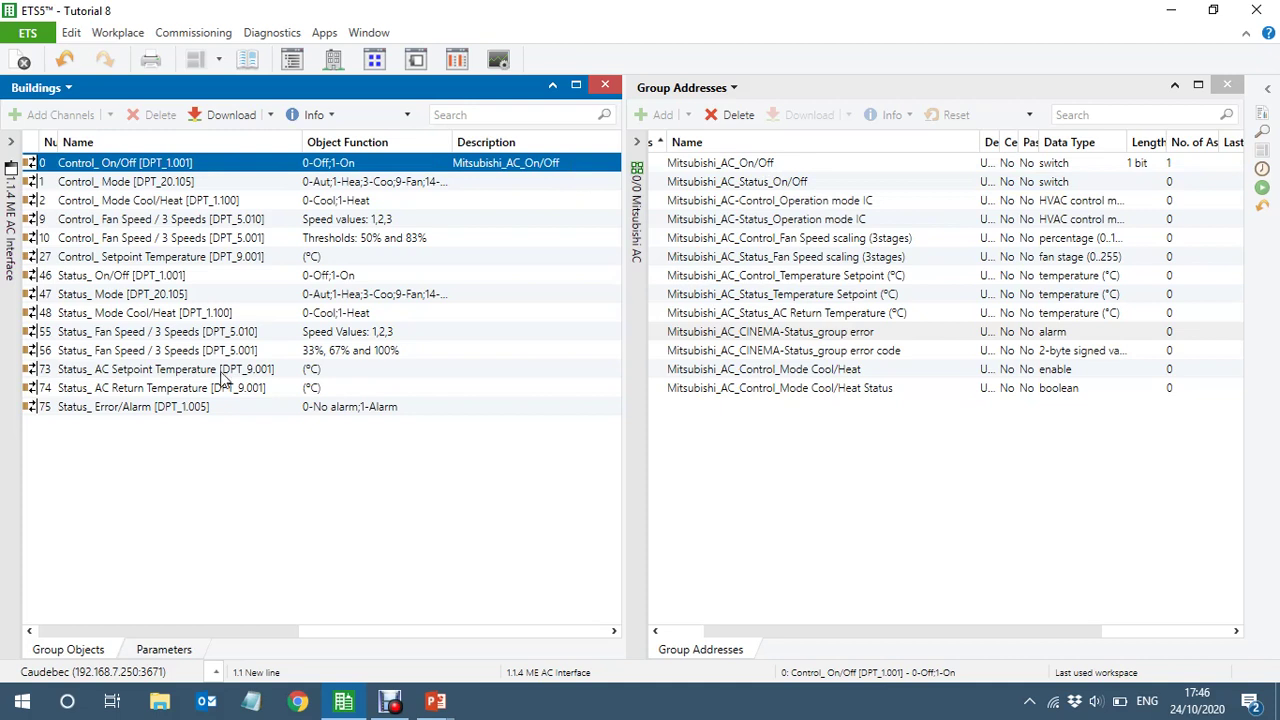
click(115, 278)
drag(113, 282, 765, 187)
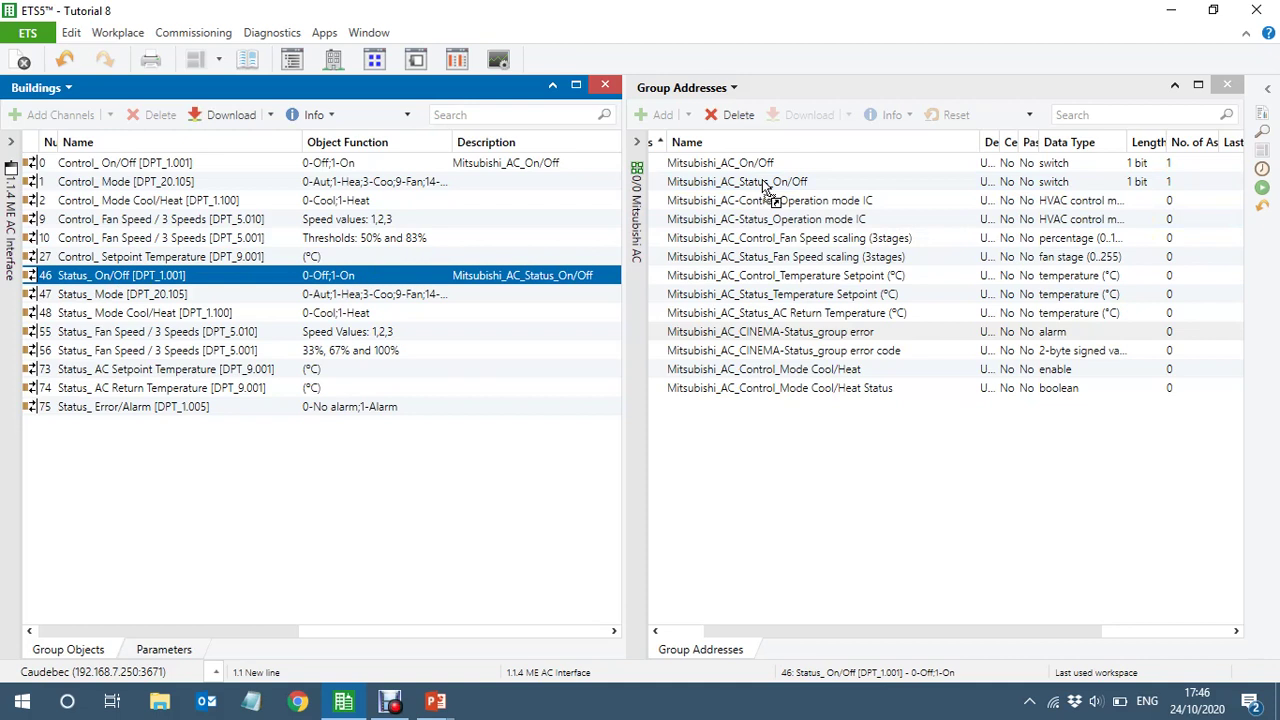
Link the Control_ Mode and Status_ Mode [DPT_20.105] objects to the Mitsubishi_AC-Control_Operation mode IC and Mitsubishi_AC-Status_Operation mode IC addresses.
click(773, 204)
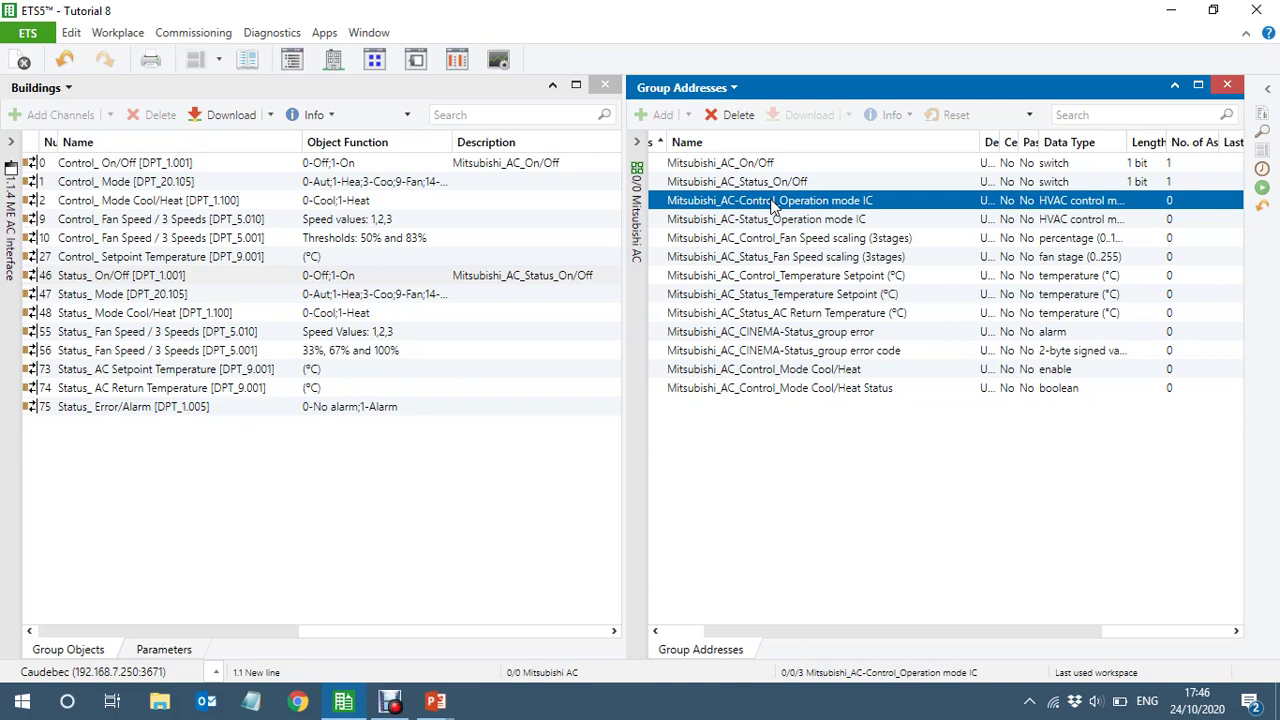
click(291, 189)
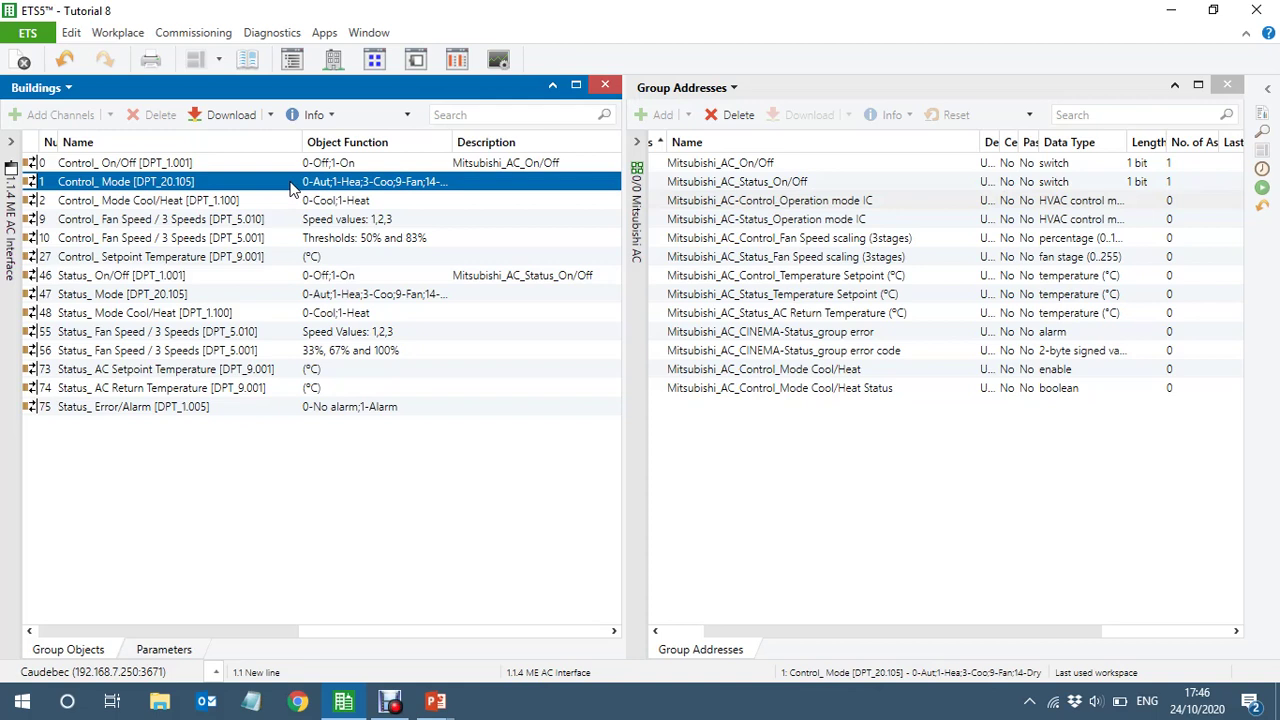
drag(291, 189, 788, 207)
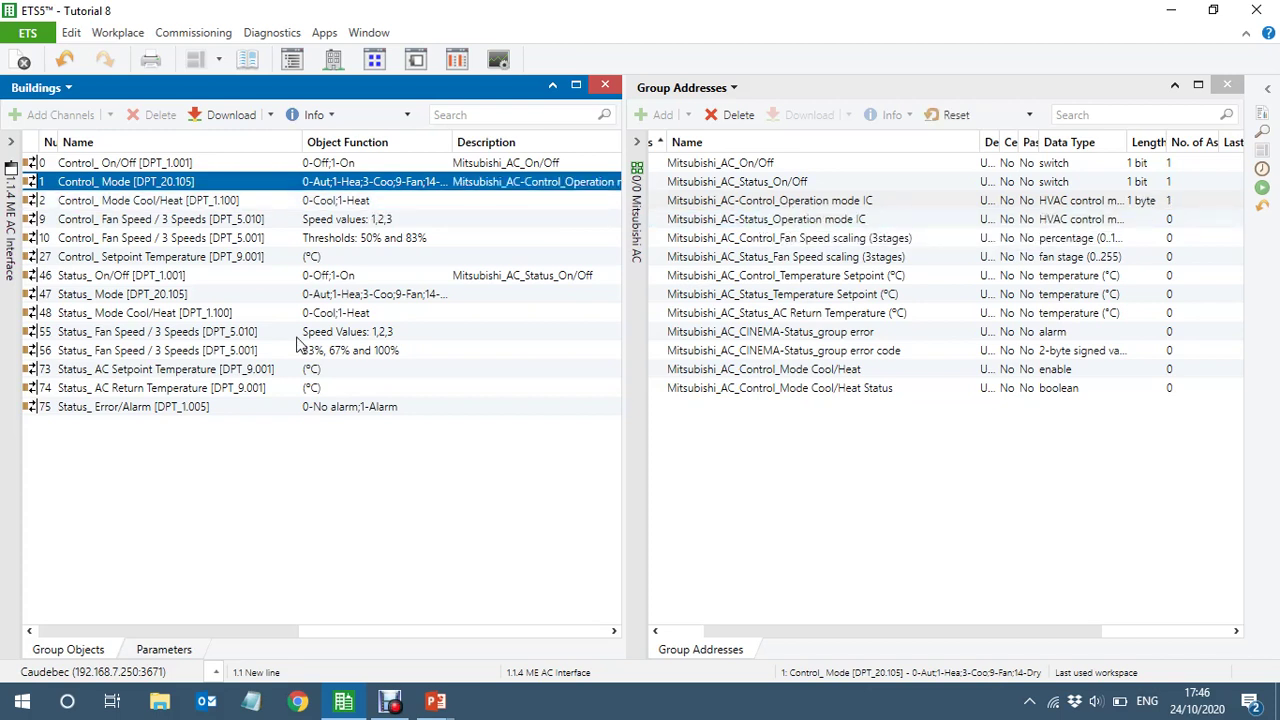
drag(160, 296, 853, 222)
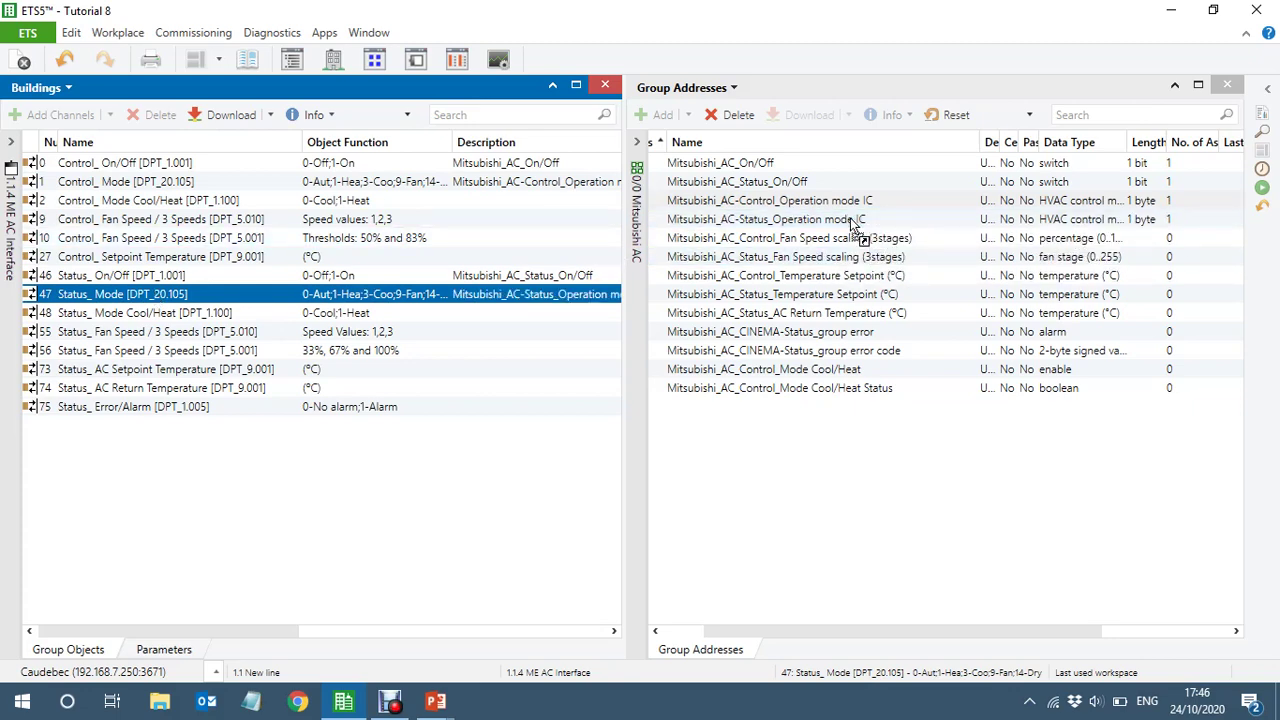
Link the control and status Mode Cool/Heat objects to Mitsubishi_AC_Control_Mode Cool/Heat and Mitsubishi_AC_Control_Mode Cool/Heat Status respectively.
click(240, 316)
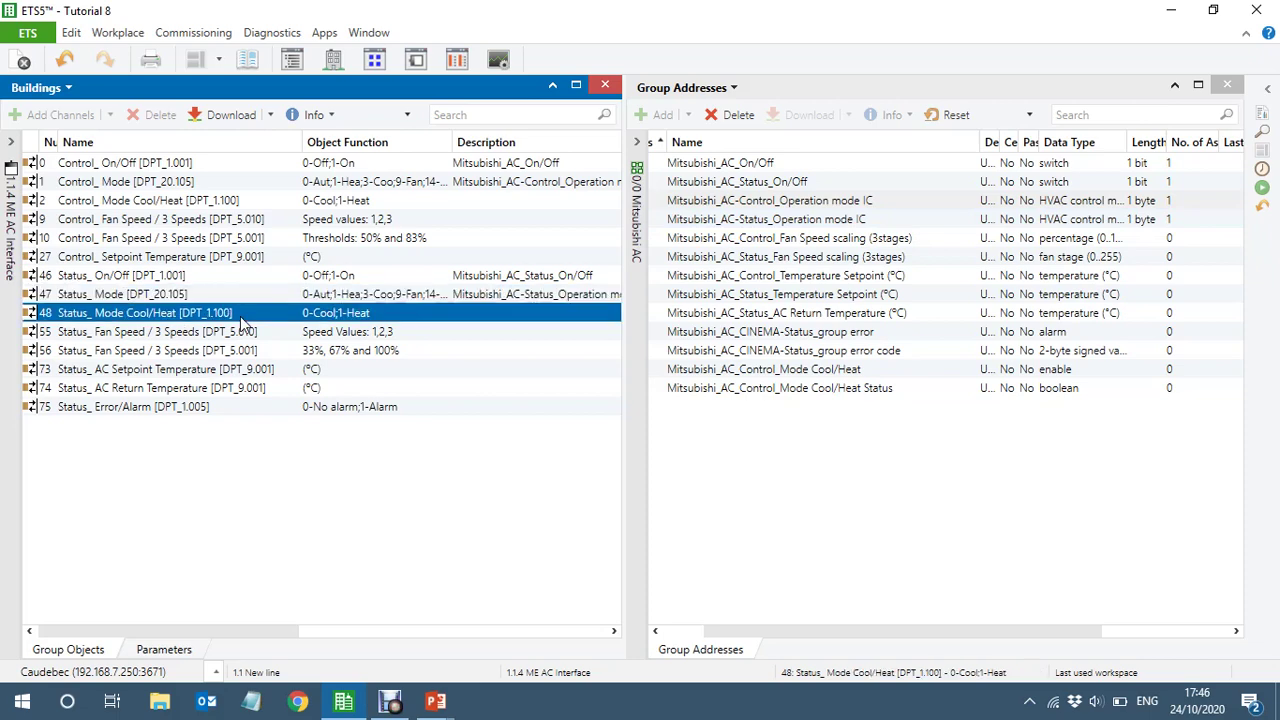
click(271, 199)
drag(272, 201, 785, 372)
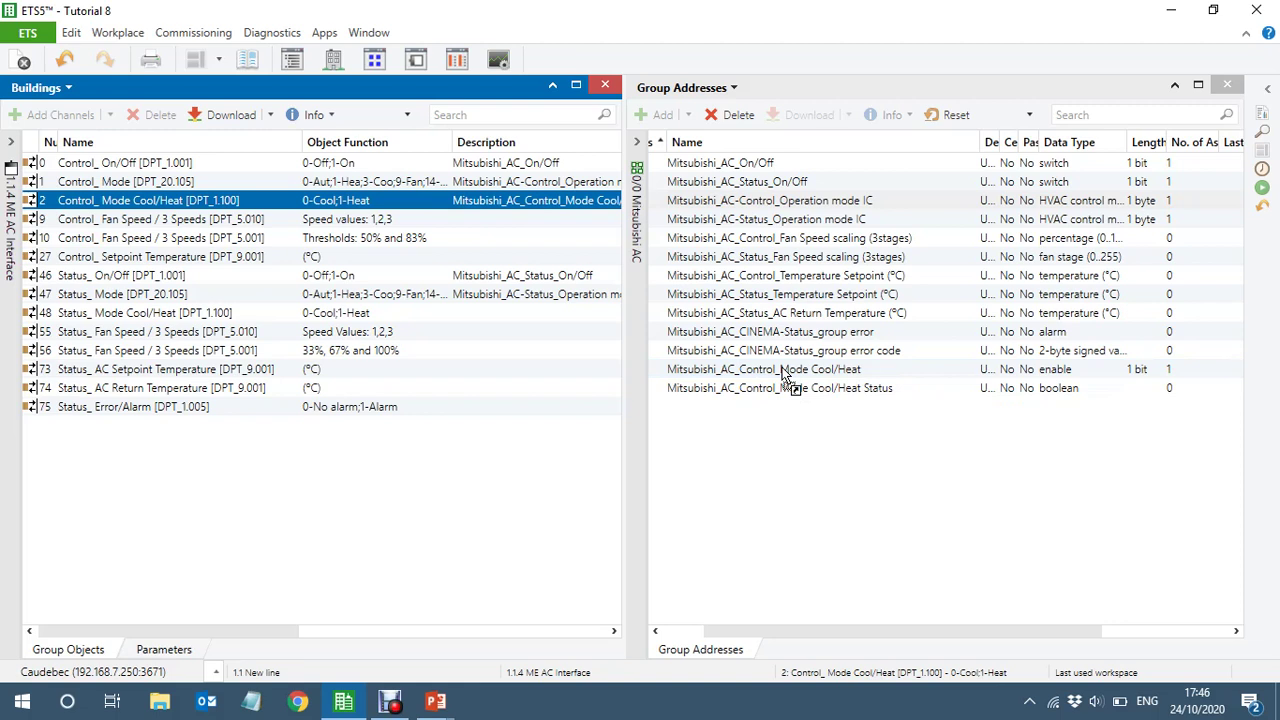
drag(785, 380, 219, 352)
click(250, 316)
drag(250, 316, 864, 393)
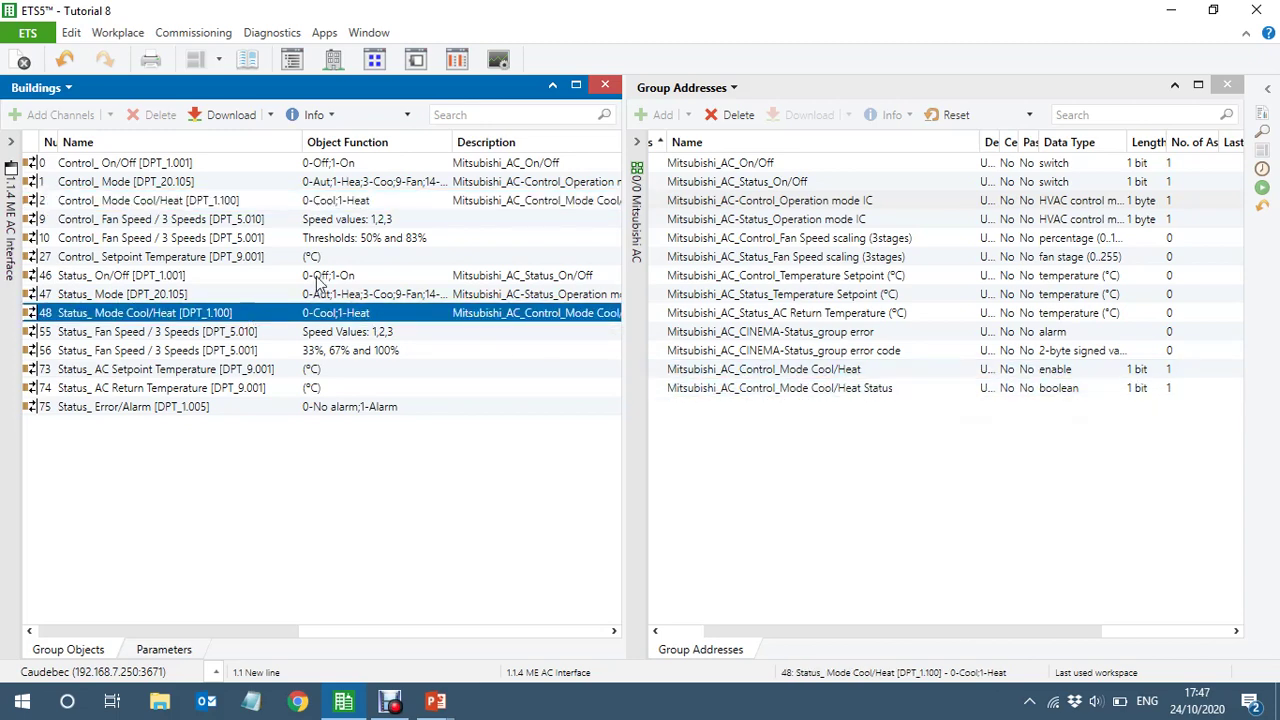
Link the control and status Fan Speed / 3 Speeds [DPT_5.001] objects to the matching Mitsubishi_AC Fan Speed scaling (3stages) addresses.
click(278, 238)
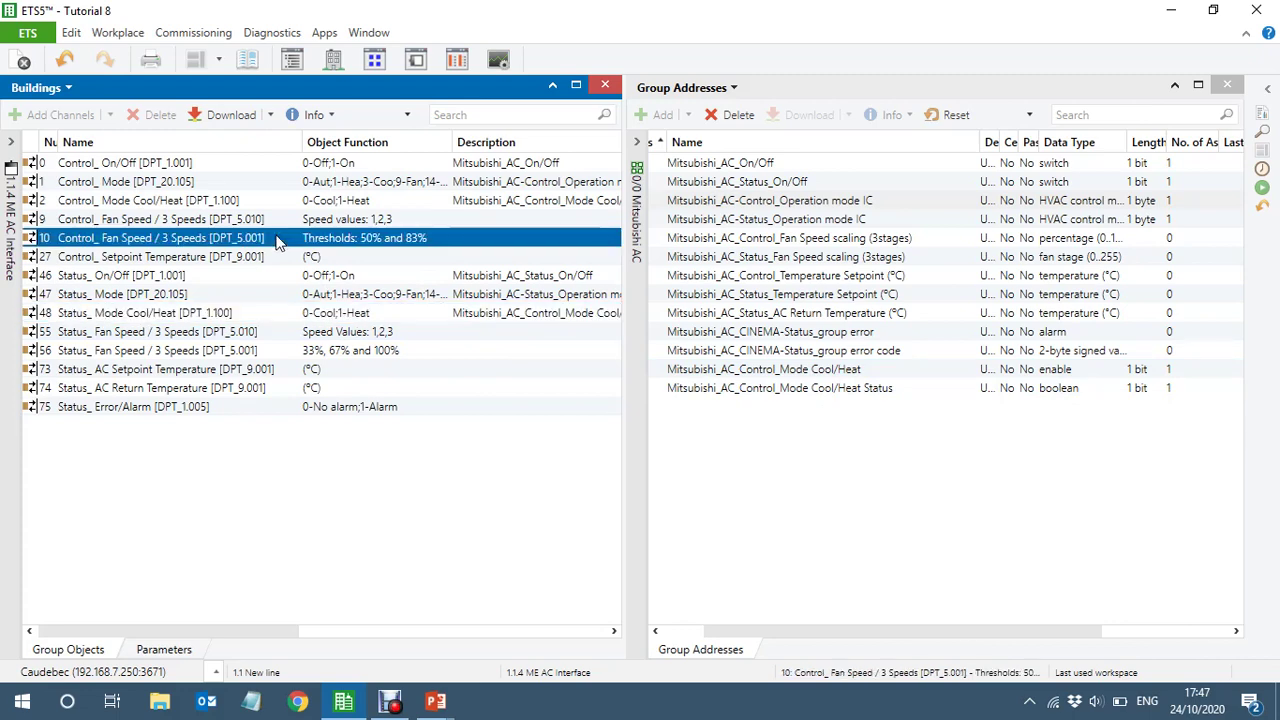
drag(183, 630, 133, 613)
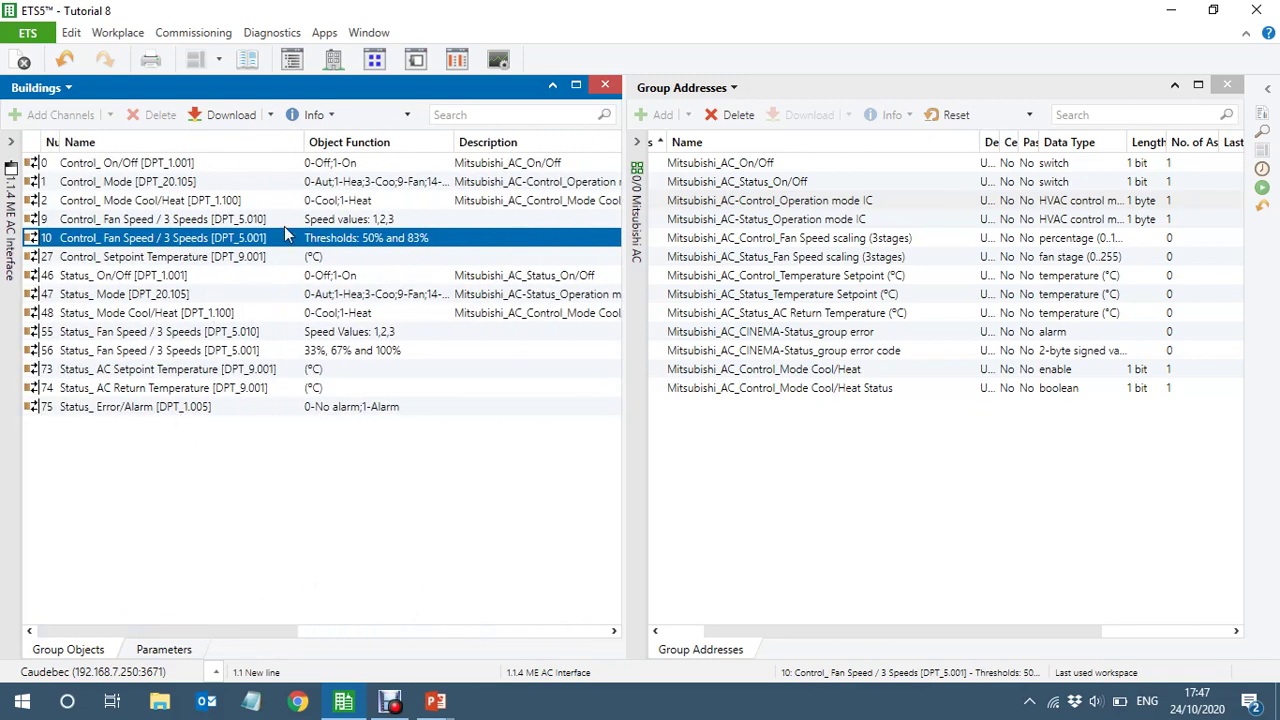
click(214, 217)
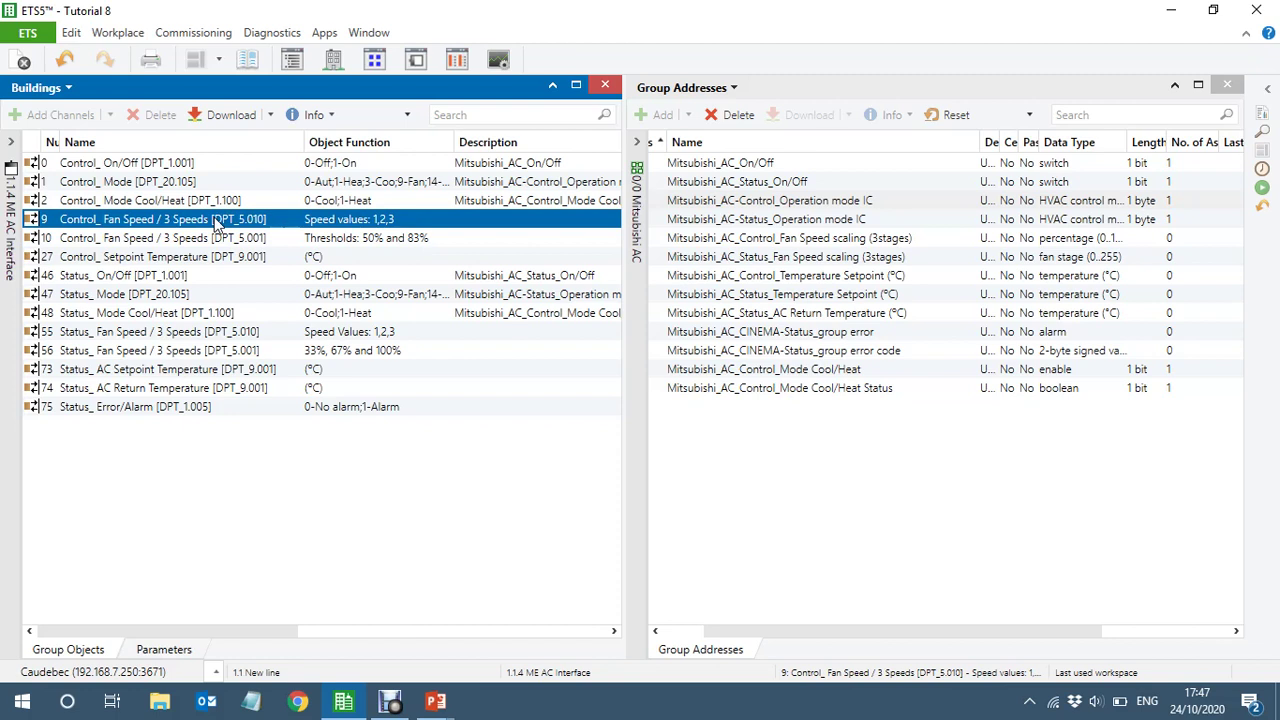
click(280, 237)
drag(280, 237, 798, 246)
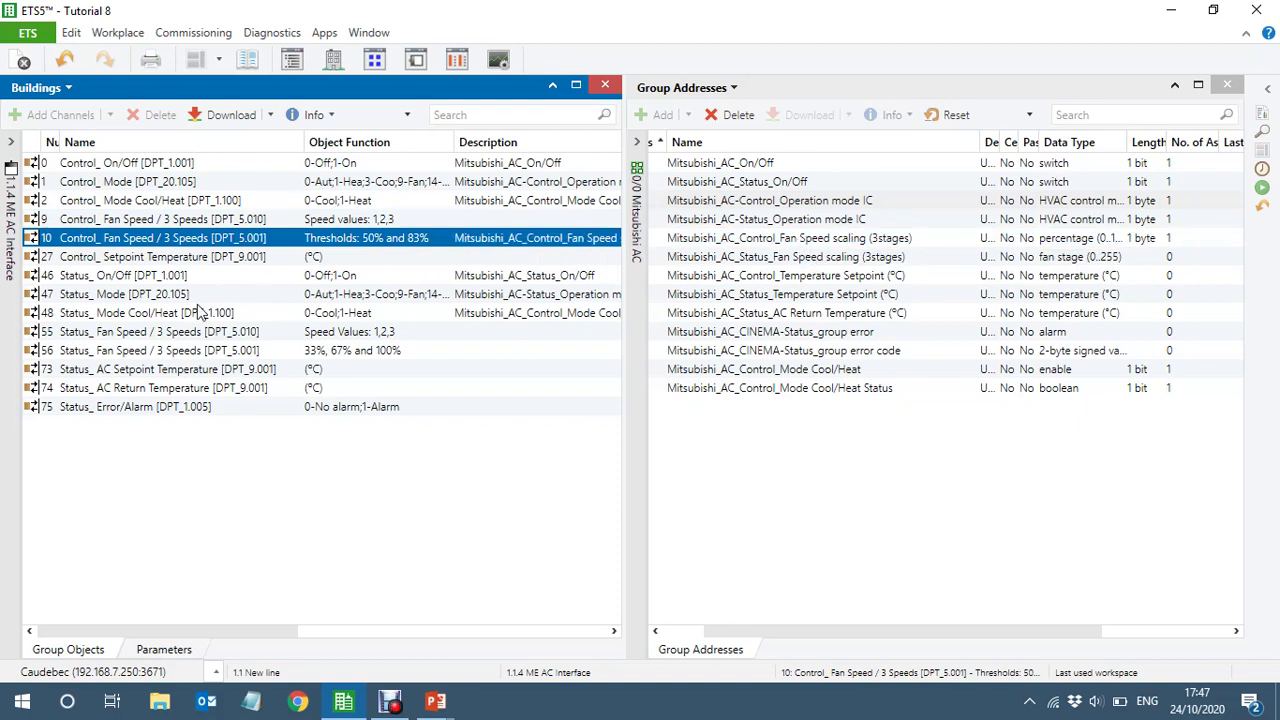
click(260, 352)
drag(258, 355, 903, 266)
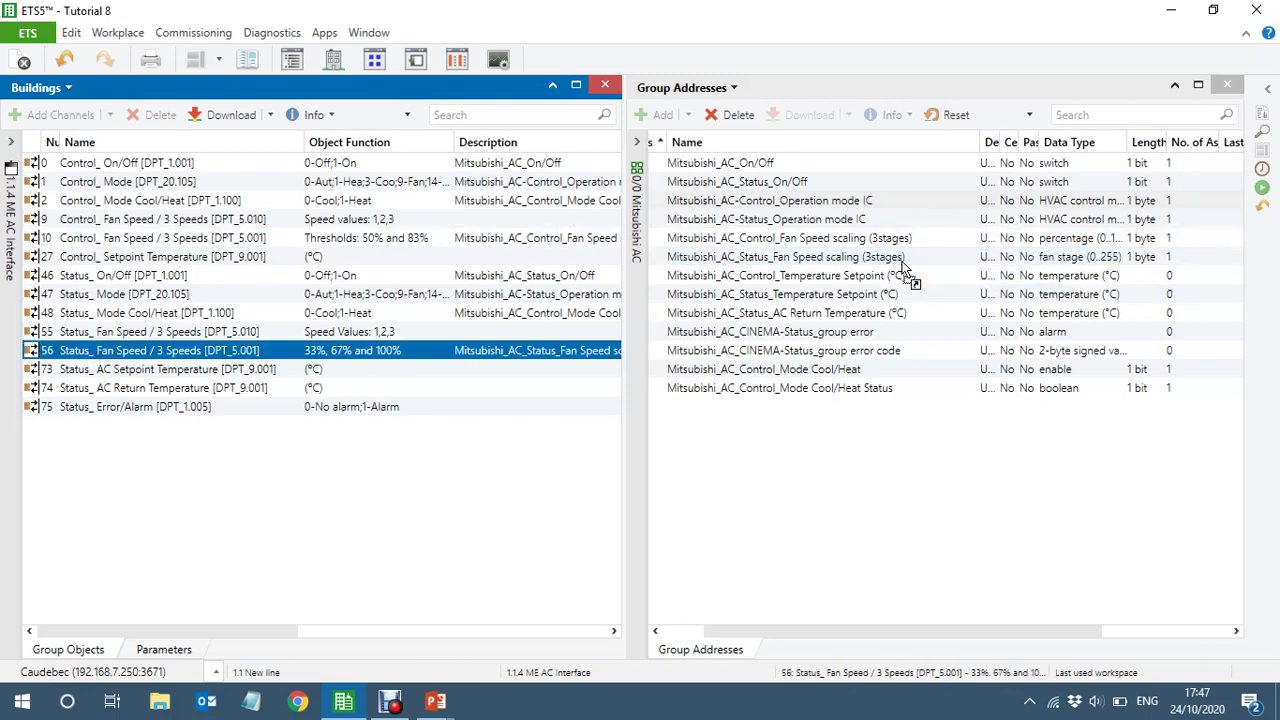
Link the Control_ Setpoint Temperature and Status_ AC Setpoint Temperature objects to the matching Mitsubishi_AC control and status Temperature Setpoint addresses.
click(760, 282)
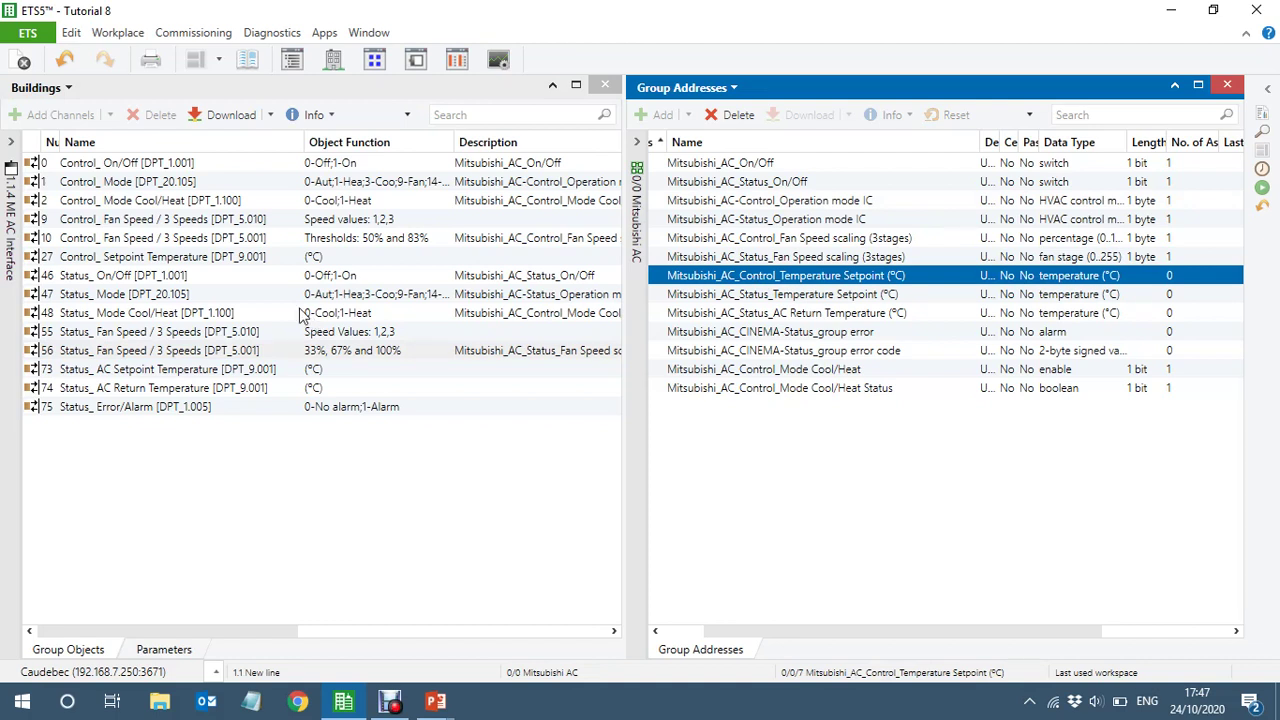
click(197, 262)
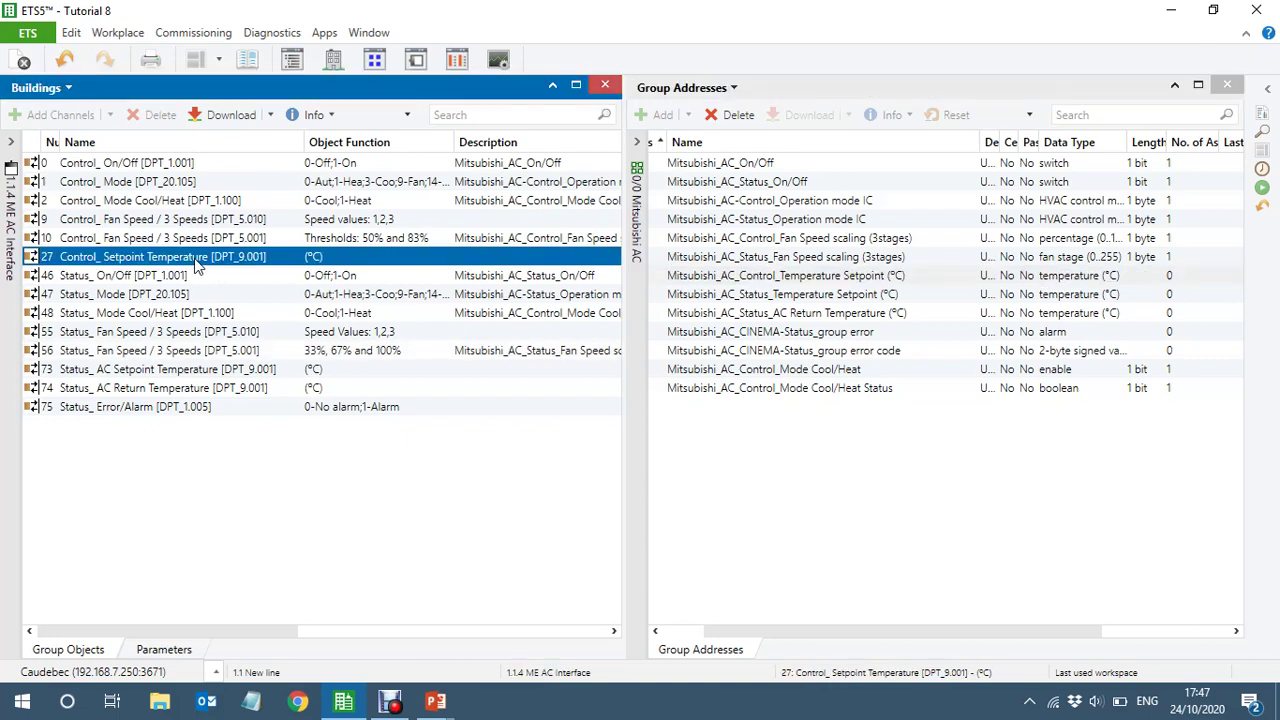
drag(197, 262, 727, 288)
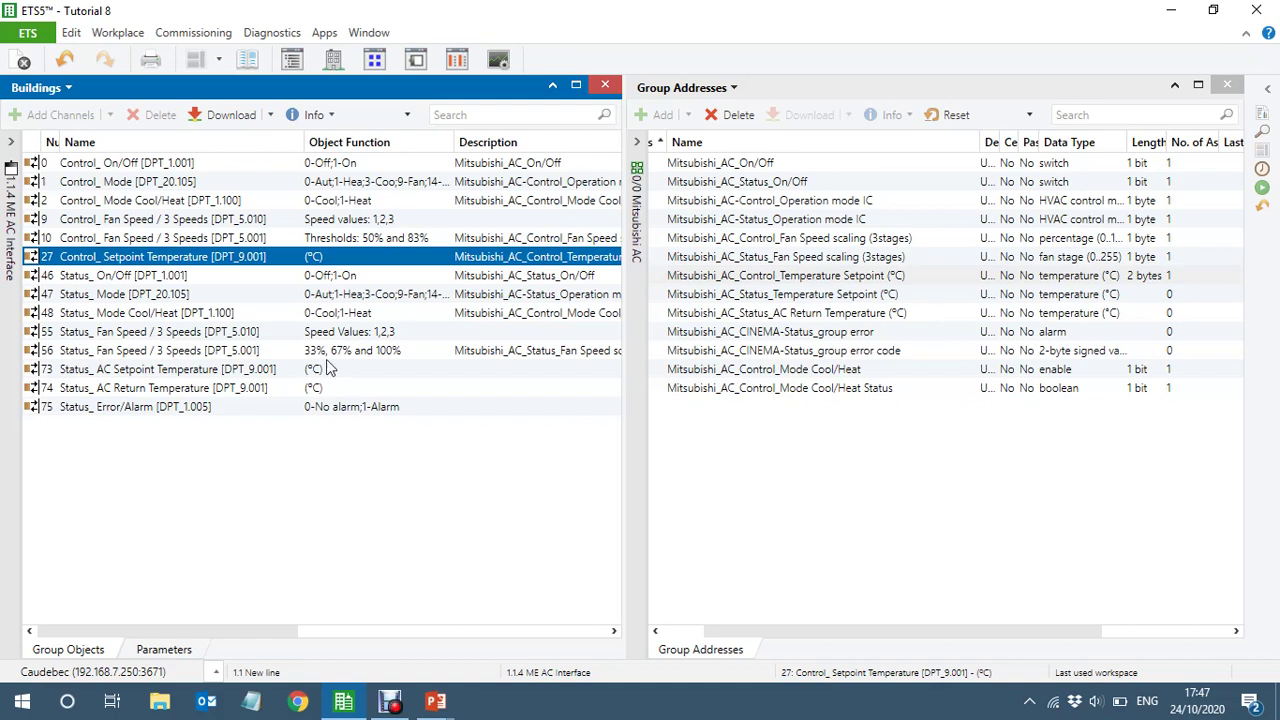
click(90, 374)
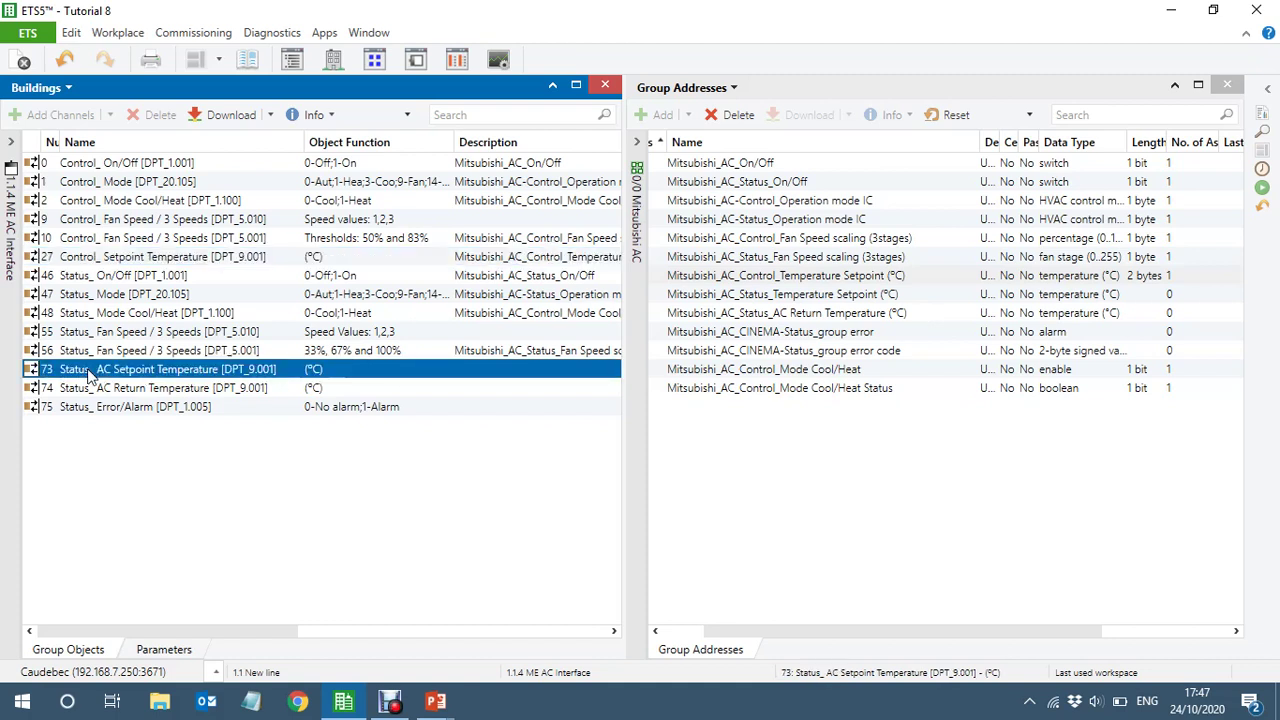
drag(90, 374, 756, 300)
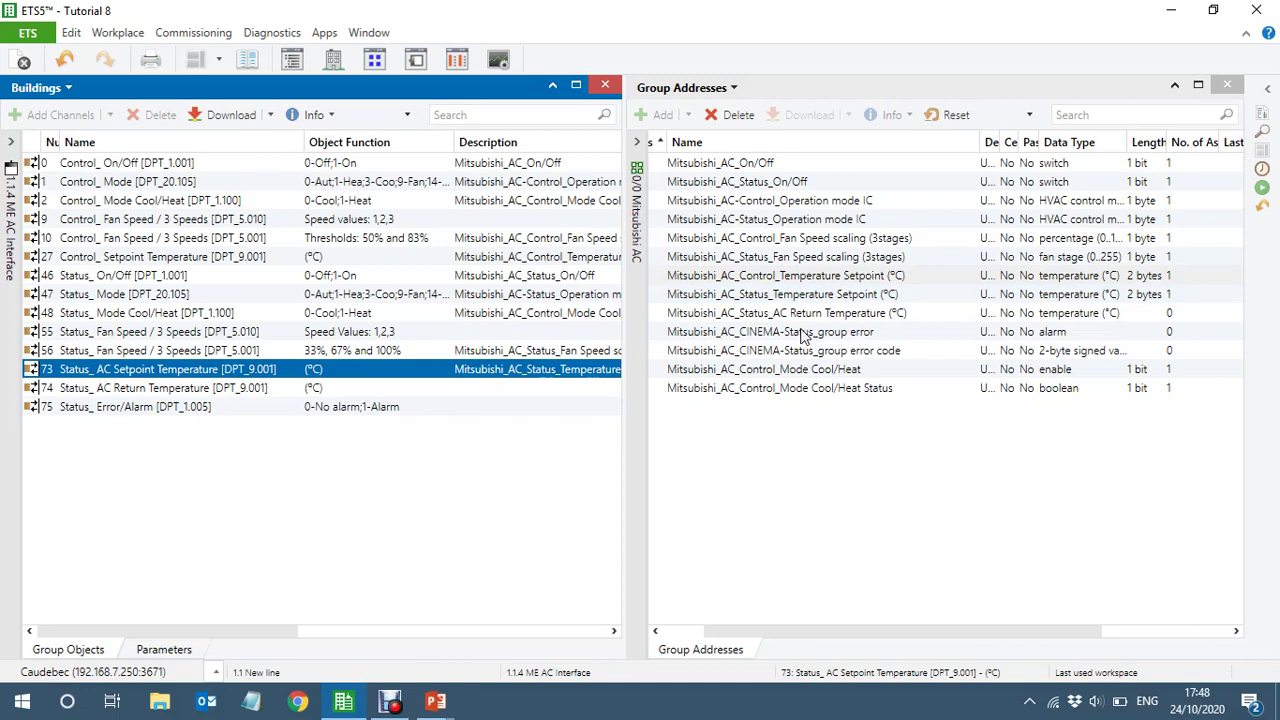
Link the Status_ Error/Alarm [DPT_1.005] object to the Mitsubishi_AC_CINEMA-Status_group error address.
click(802, 333)
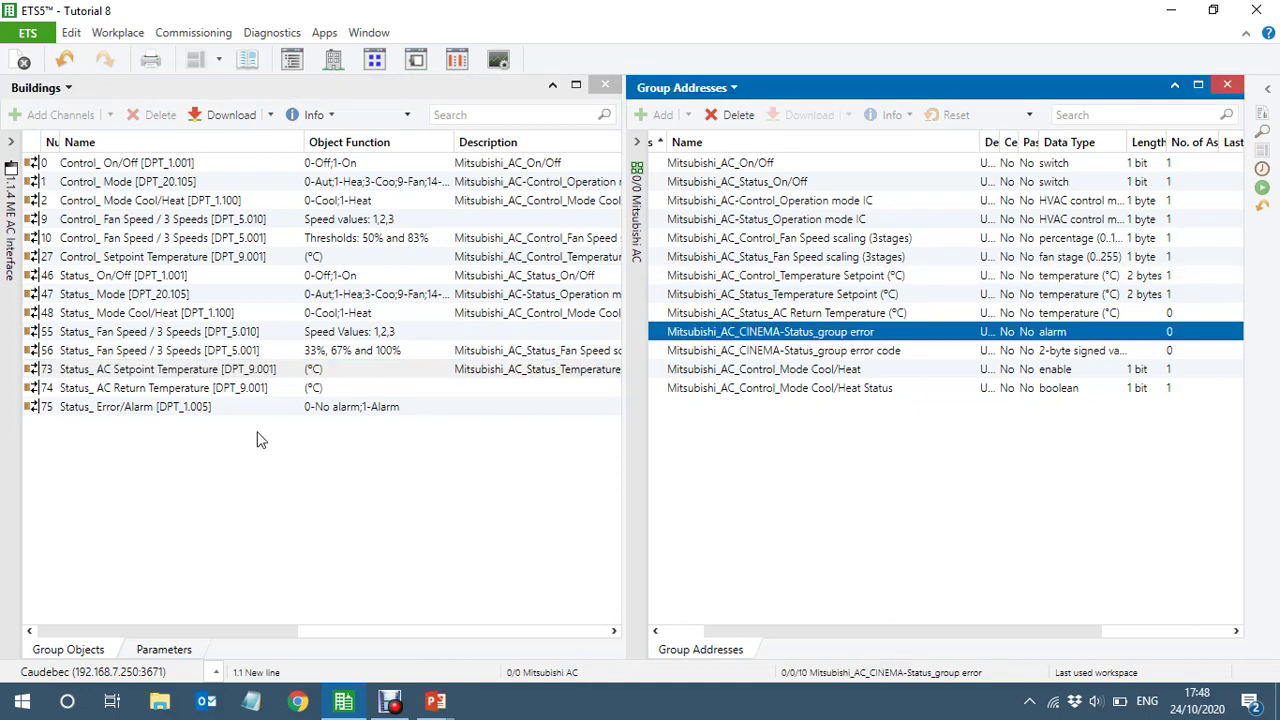
click(232, 411)
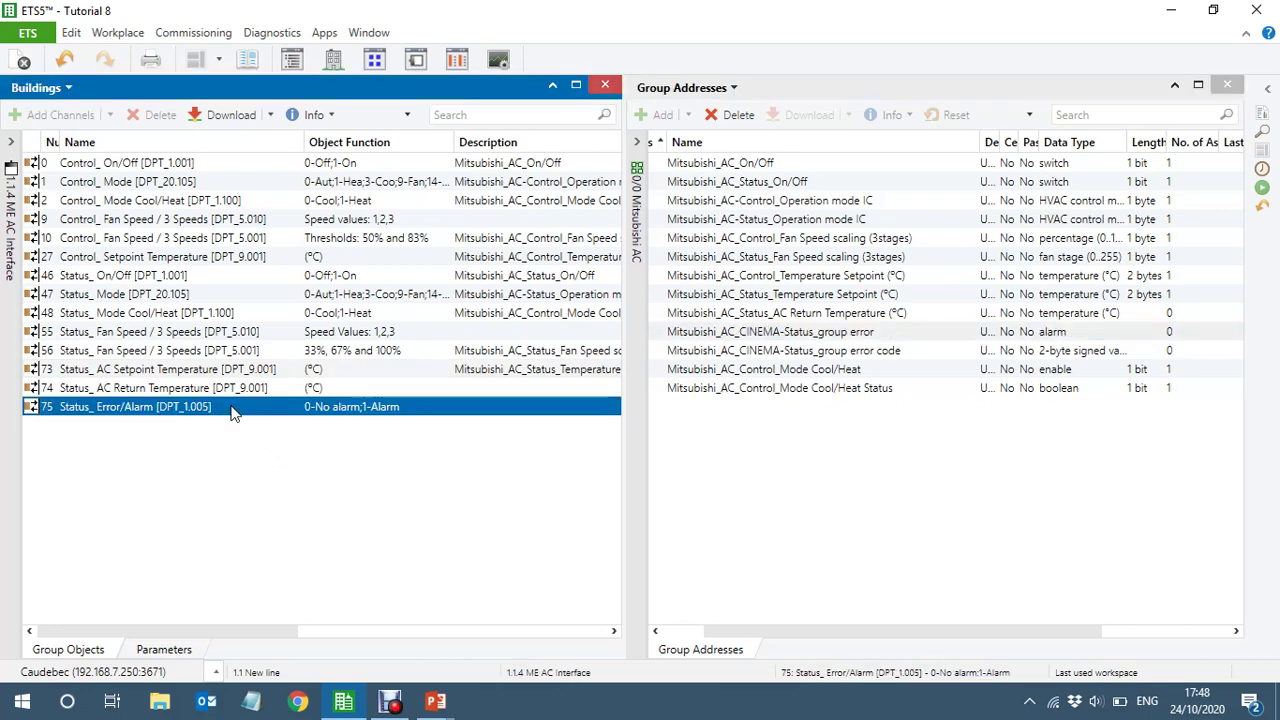
drag(231, 413, 818, 337)
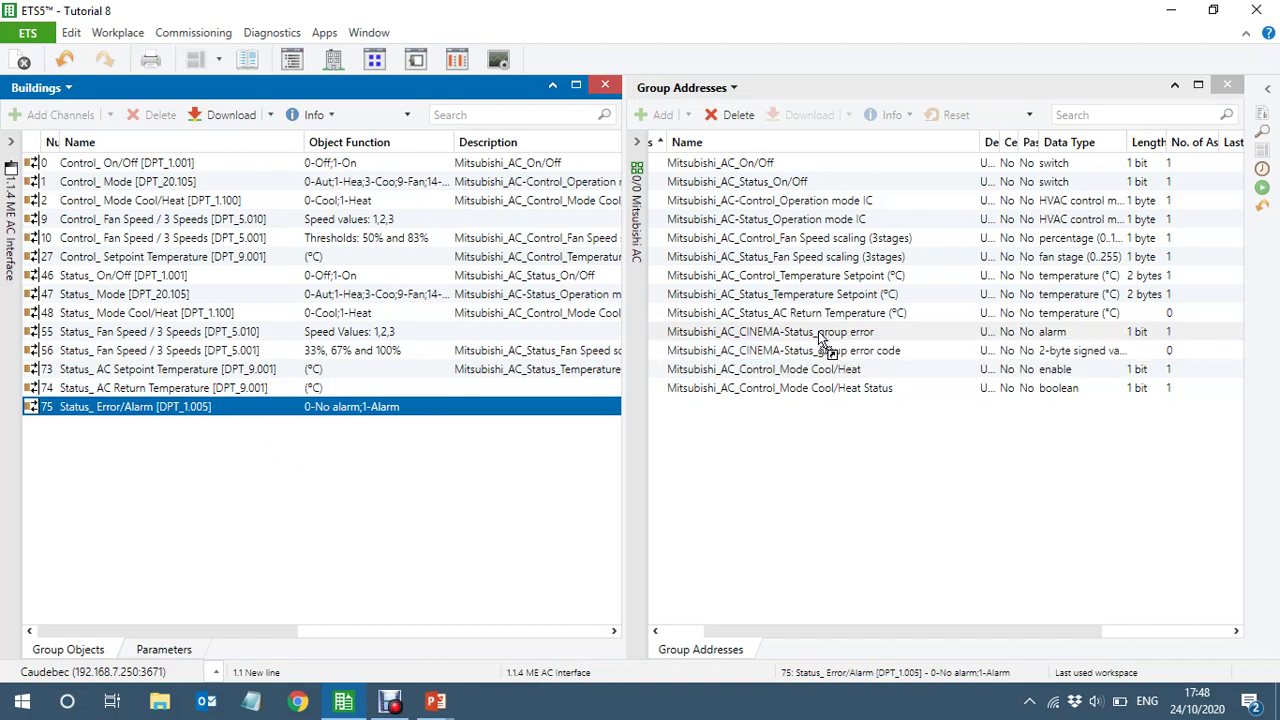
click(660, 355)
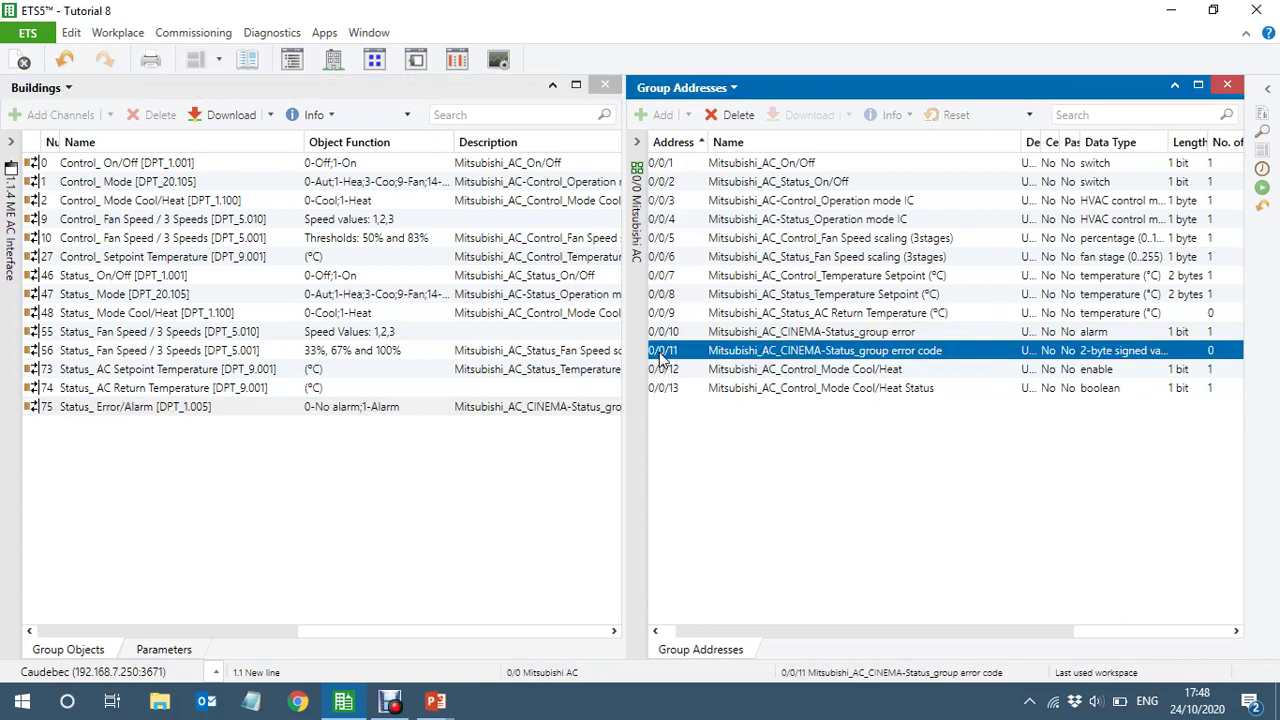
key(Delete)
click(740, 456)
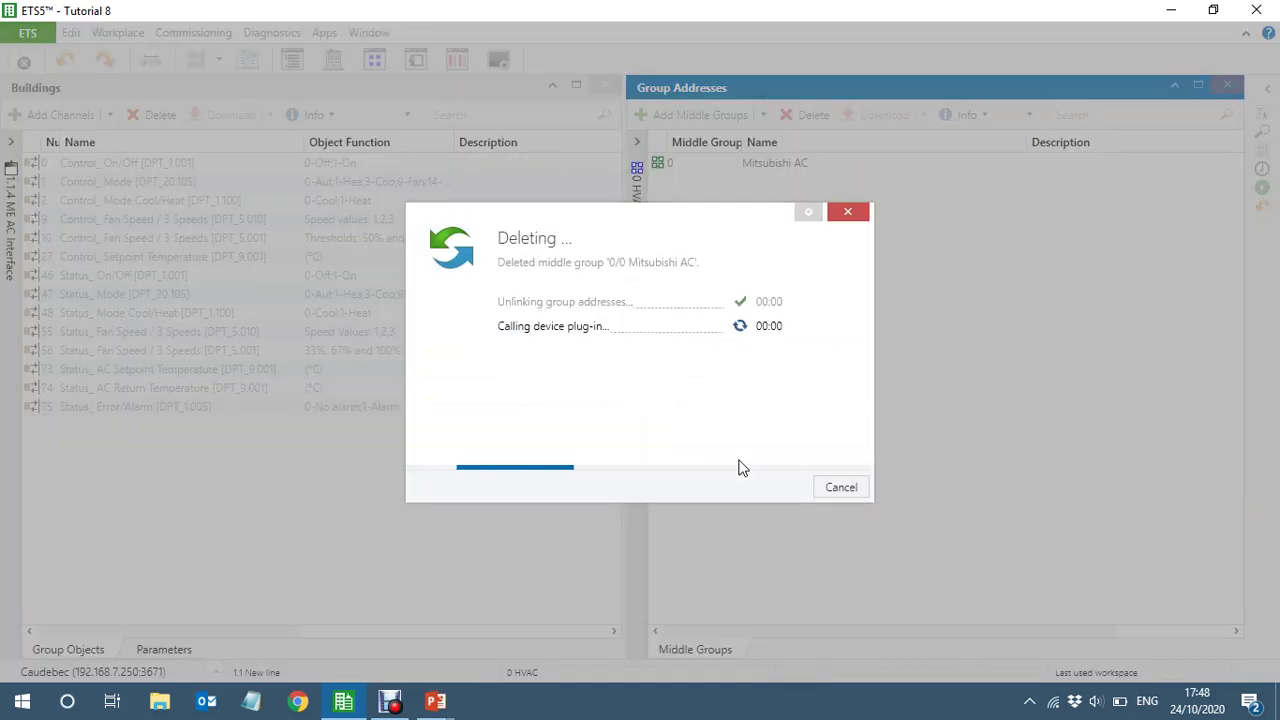
key(ctrl+z)
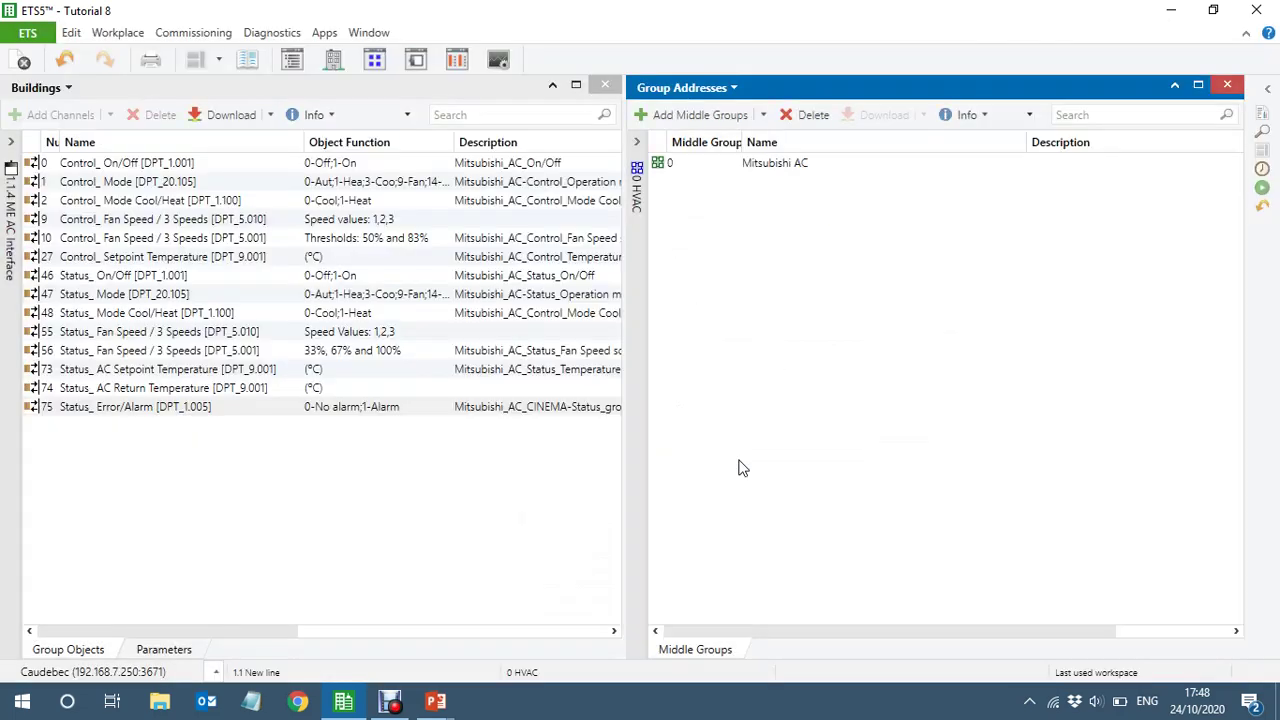
double_click(701, 165)
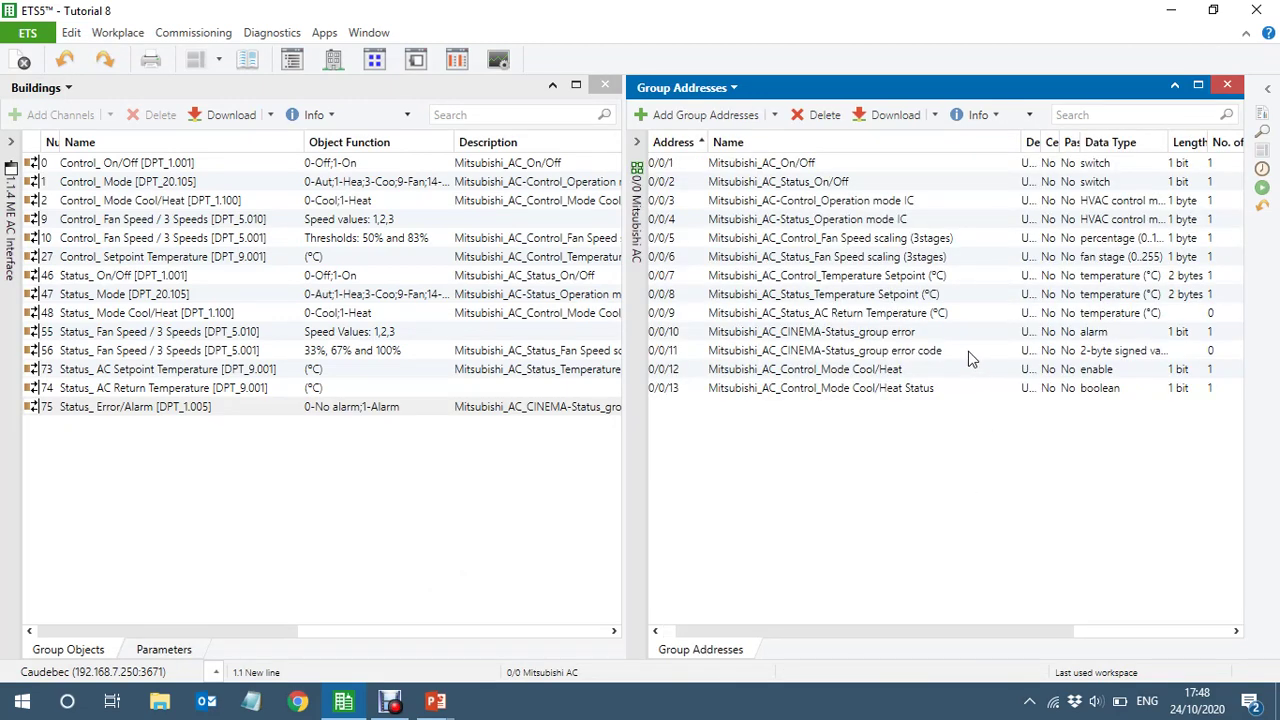
Delete the group address 0/0/11 Mitsubishi_AC_CINEMA-Status_group error code.
click(969, 353)
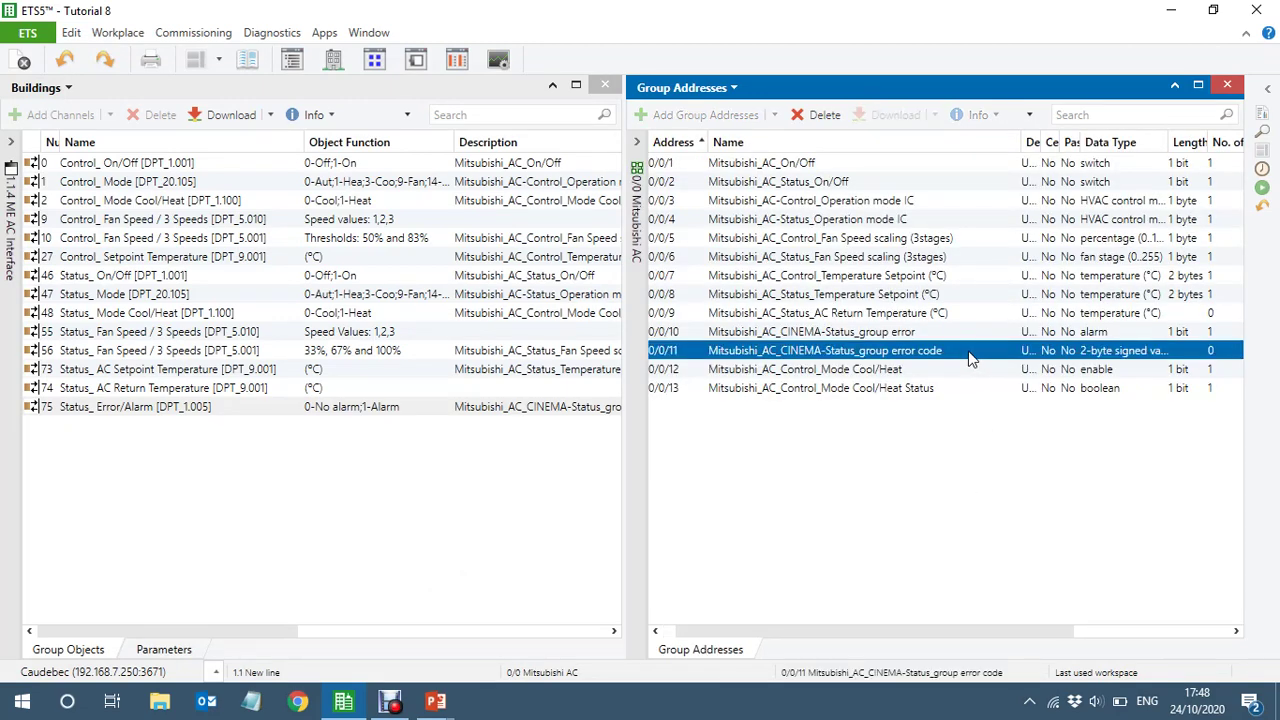
right_click(968, 355)
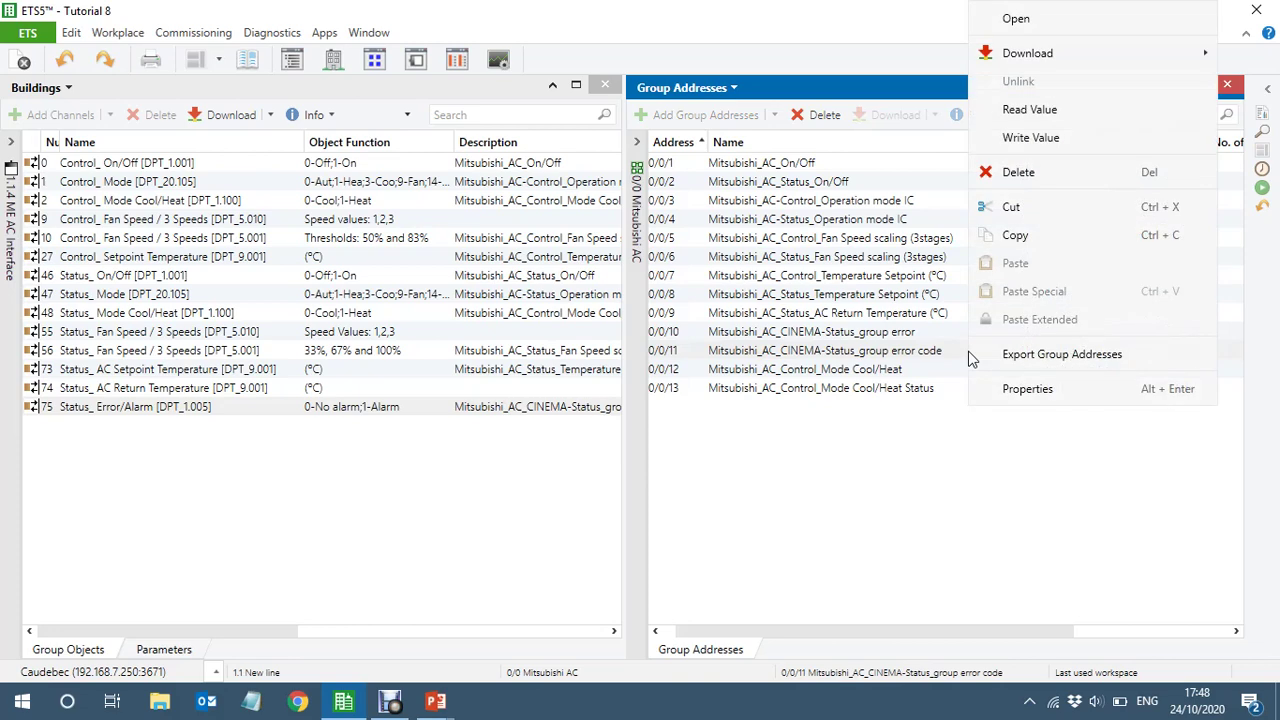
click(1041, 173)
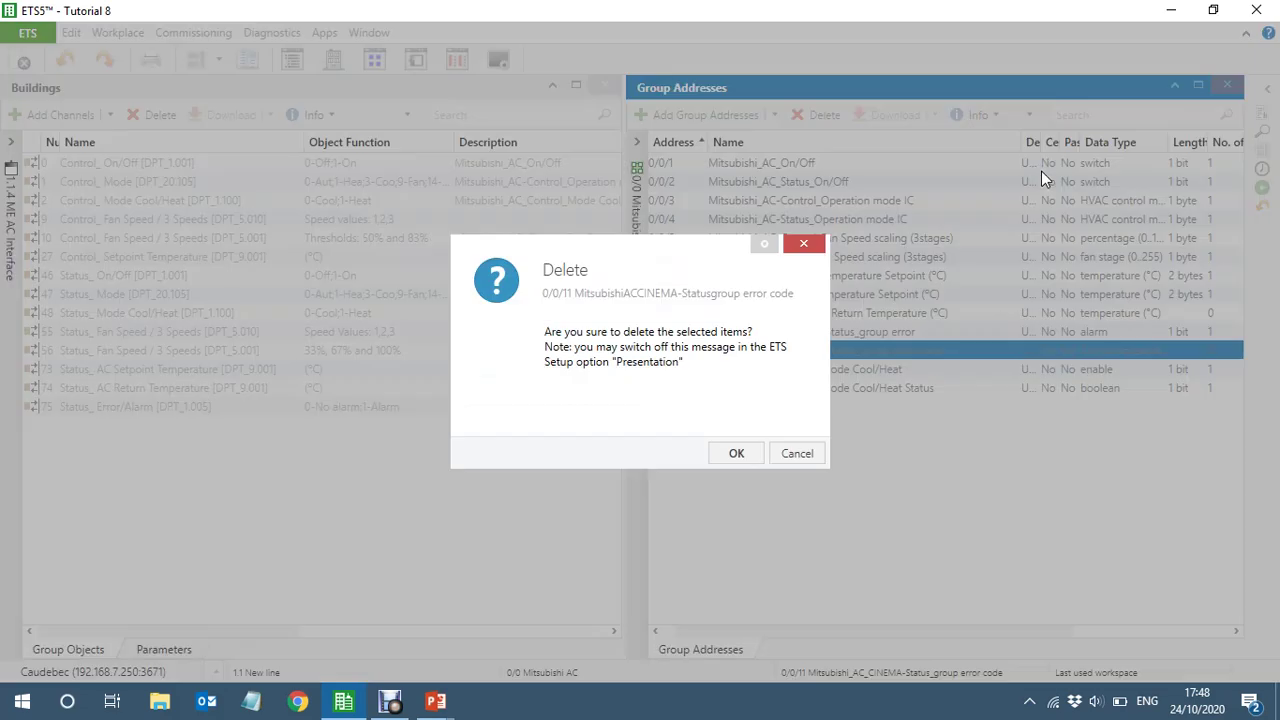
click(736, 456)
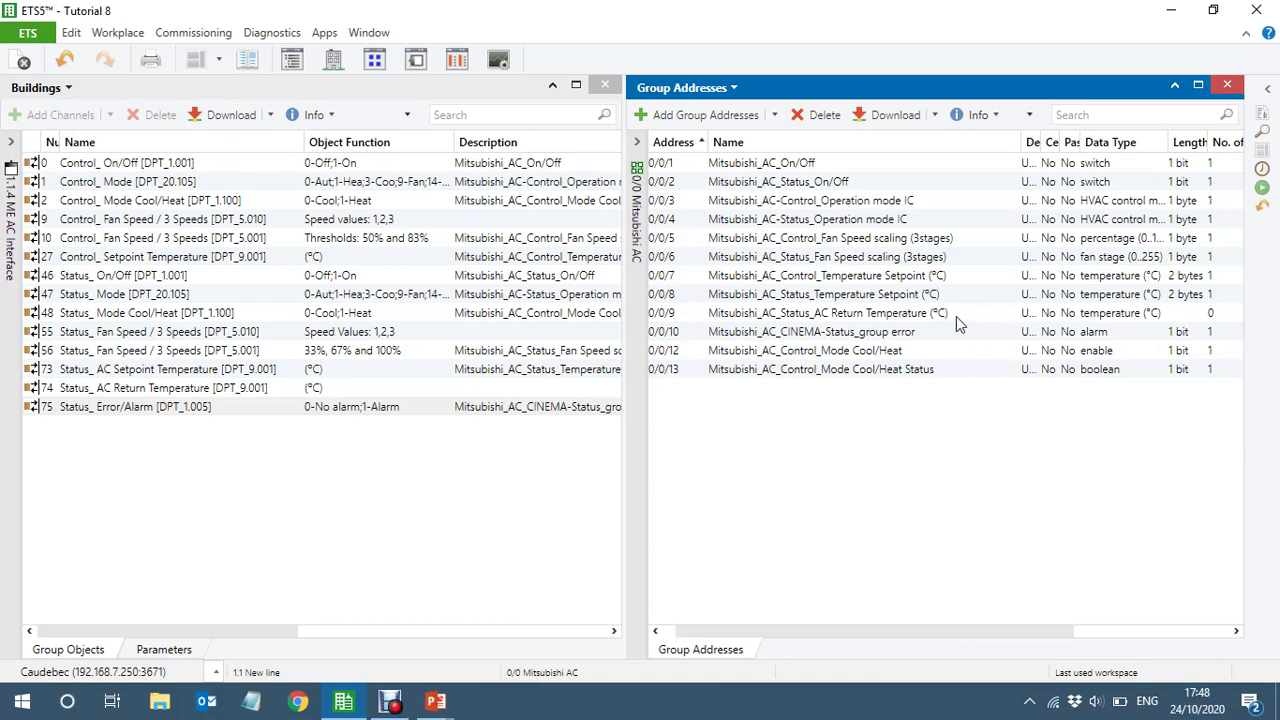
Link the Status_ AC Return Temperature [DPT_9.001] object to the Mitsubishi_AC_Status_AC Return Temperature (ºC) address.
click(953, 310)
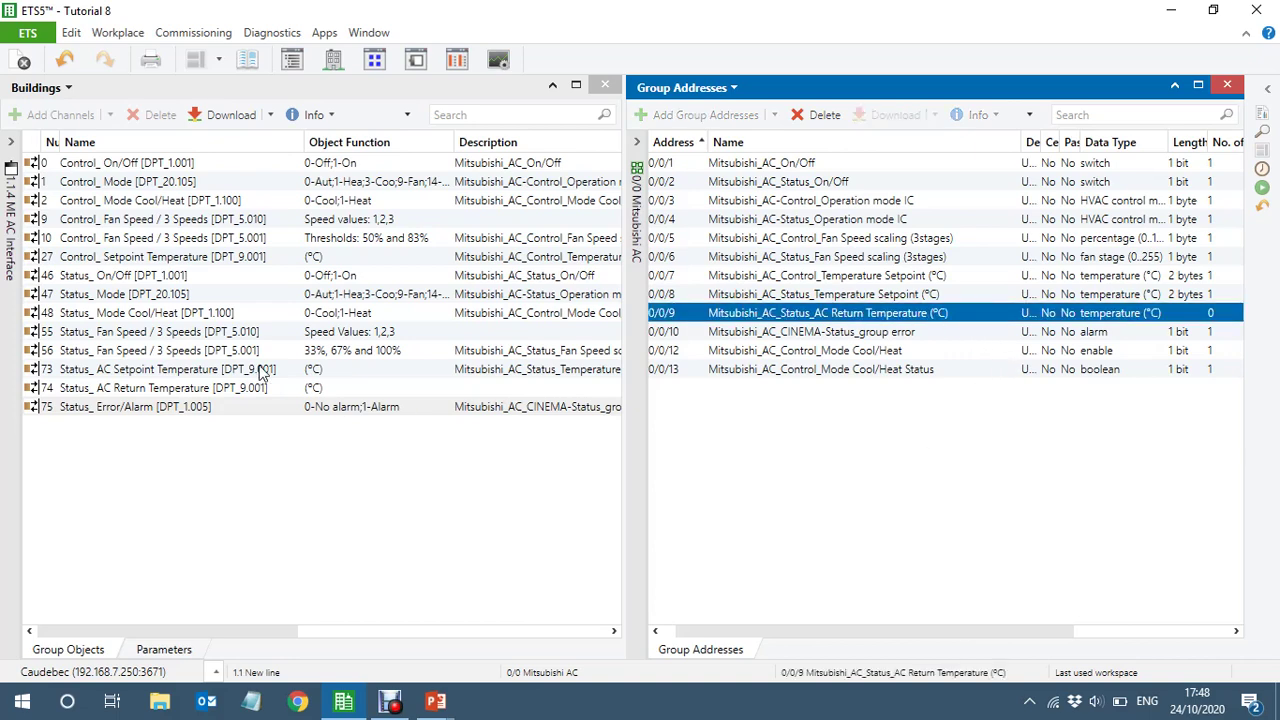
click(180, 393)
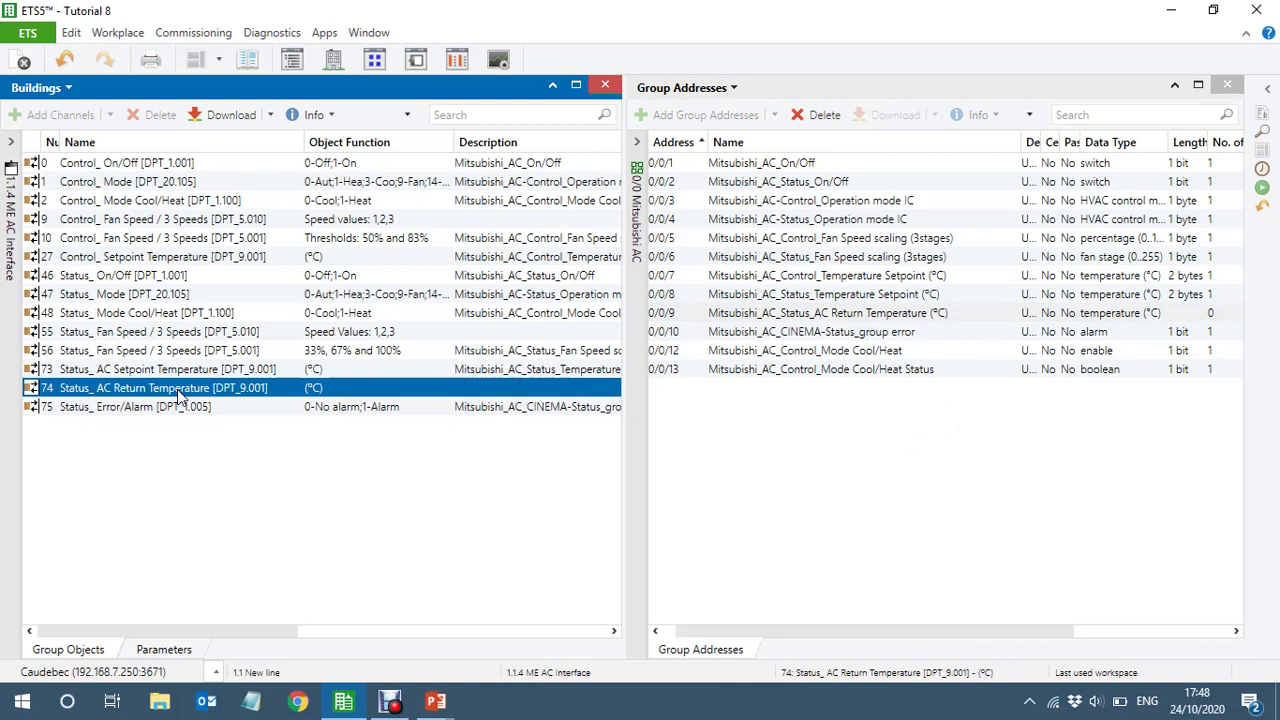
drag(180, 395, 936, 319)
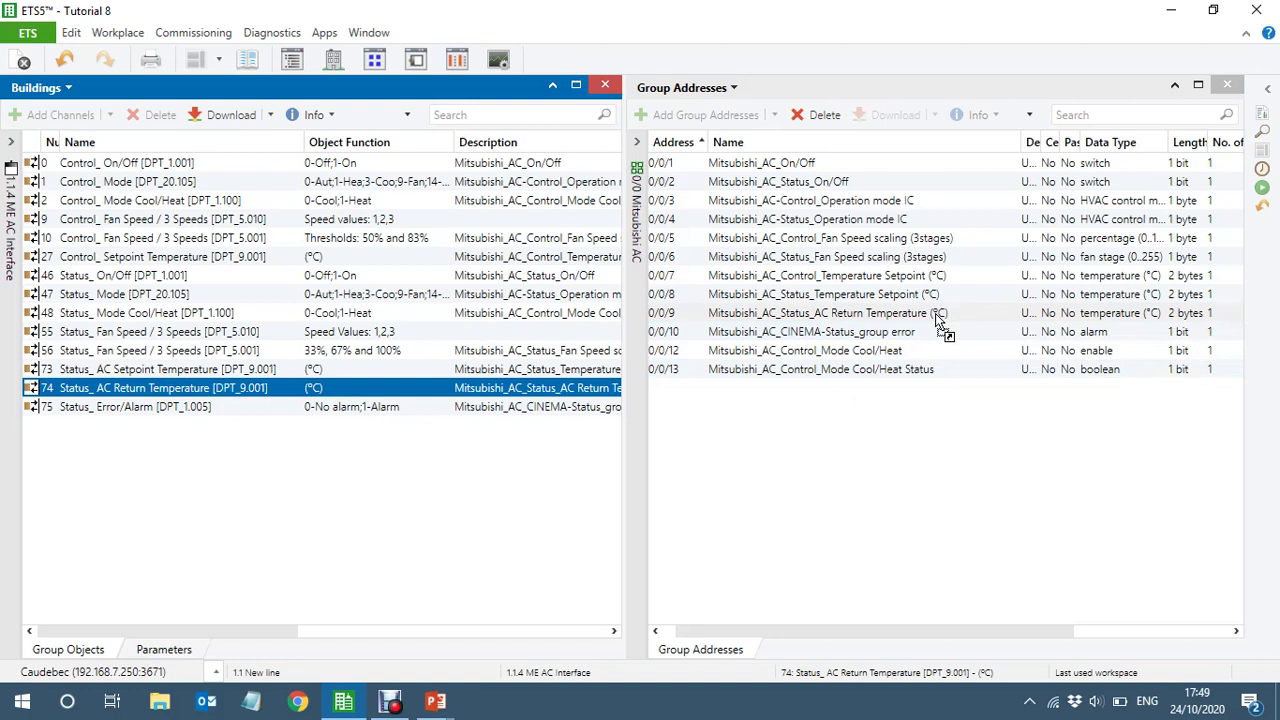
drag(935, 313, 936, 314)
Set the ME AC Interface's ambient temperature reference to be provided from KNX, and return to its group objects.
click(164, 650)
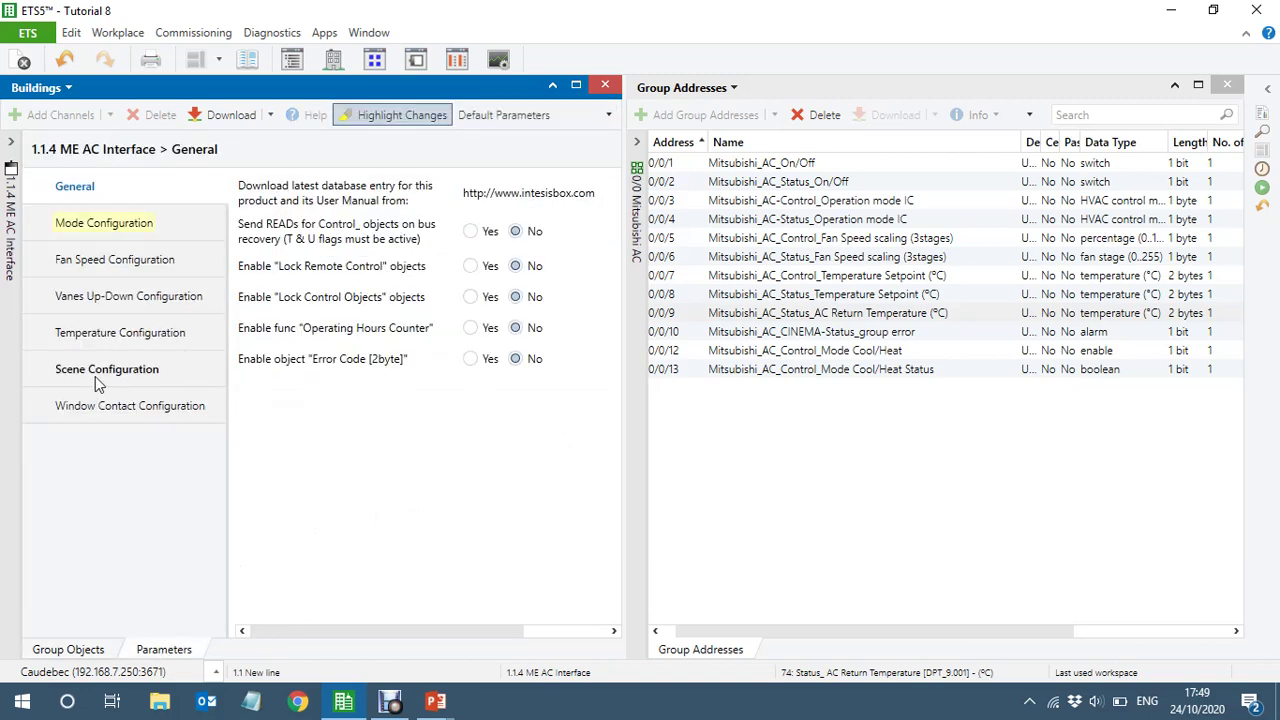
click(110, 335)
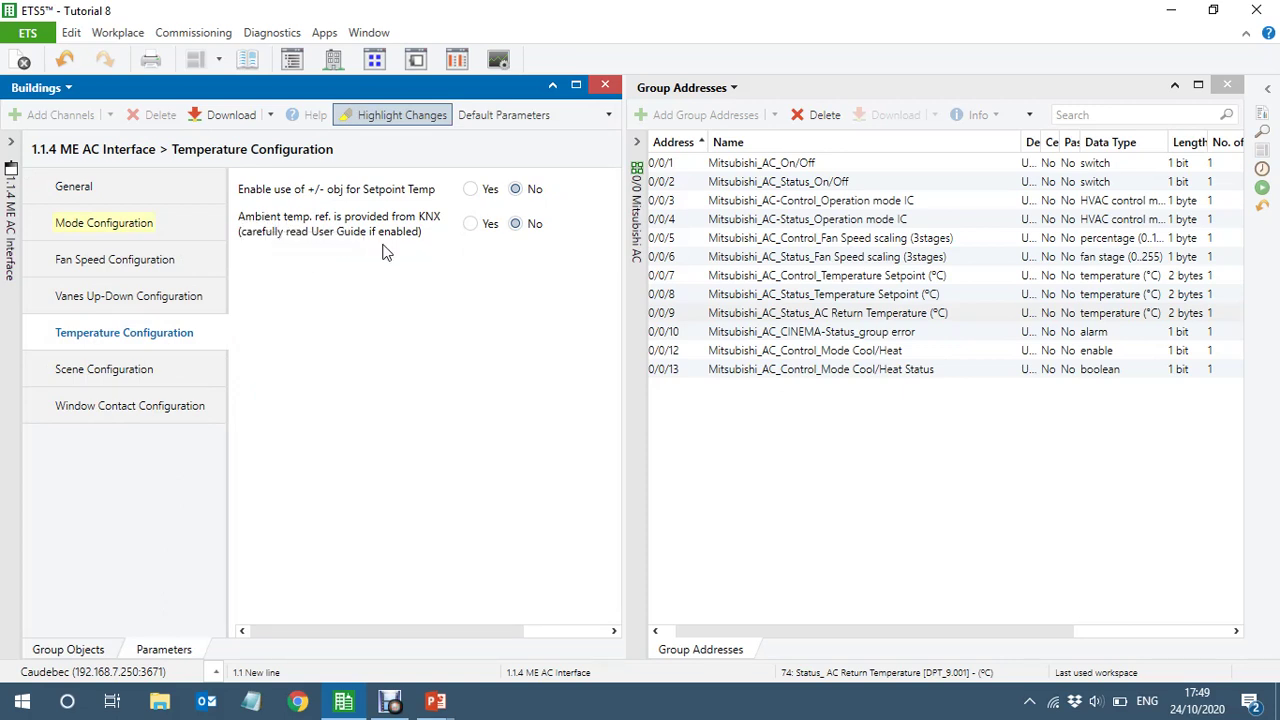
click(471, 224)
click(62, 651)
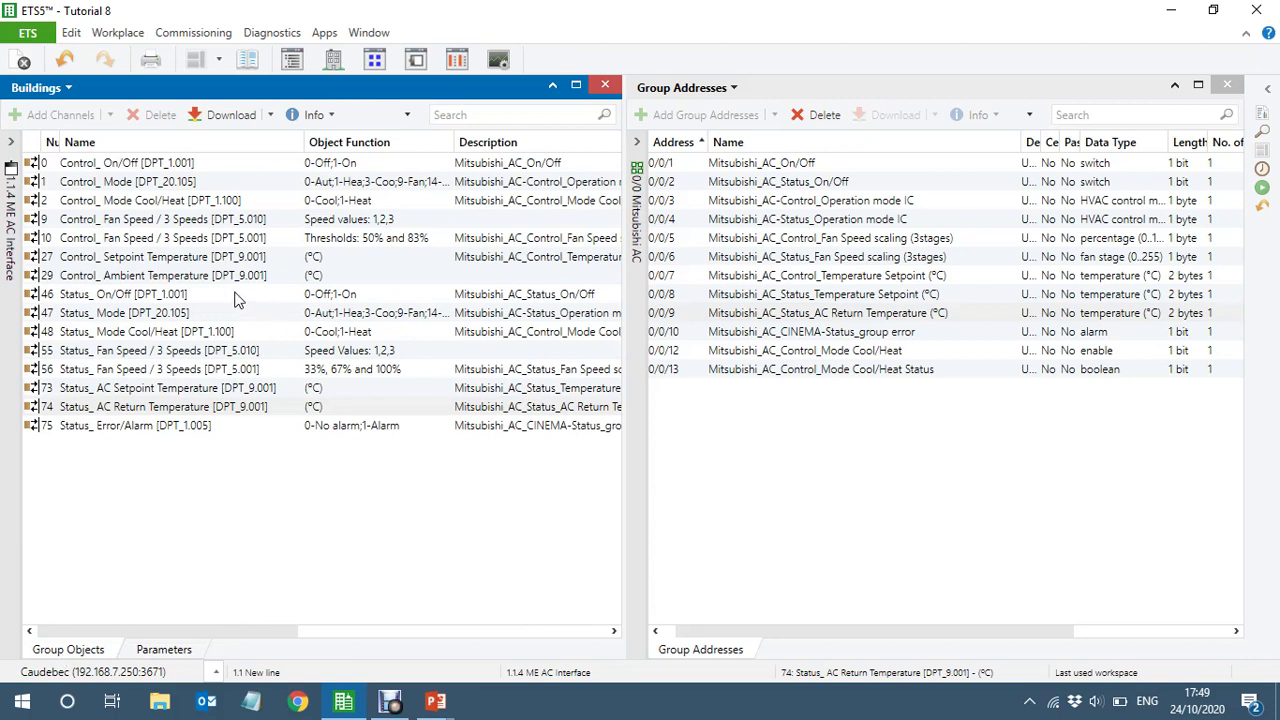
Duplicate the Mitsubishi_AC_Status_AC Return Temperature (ºC) address once, using the first free address.
click(334, 275)
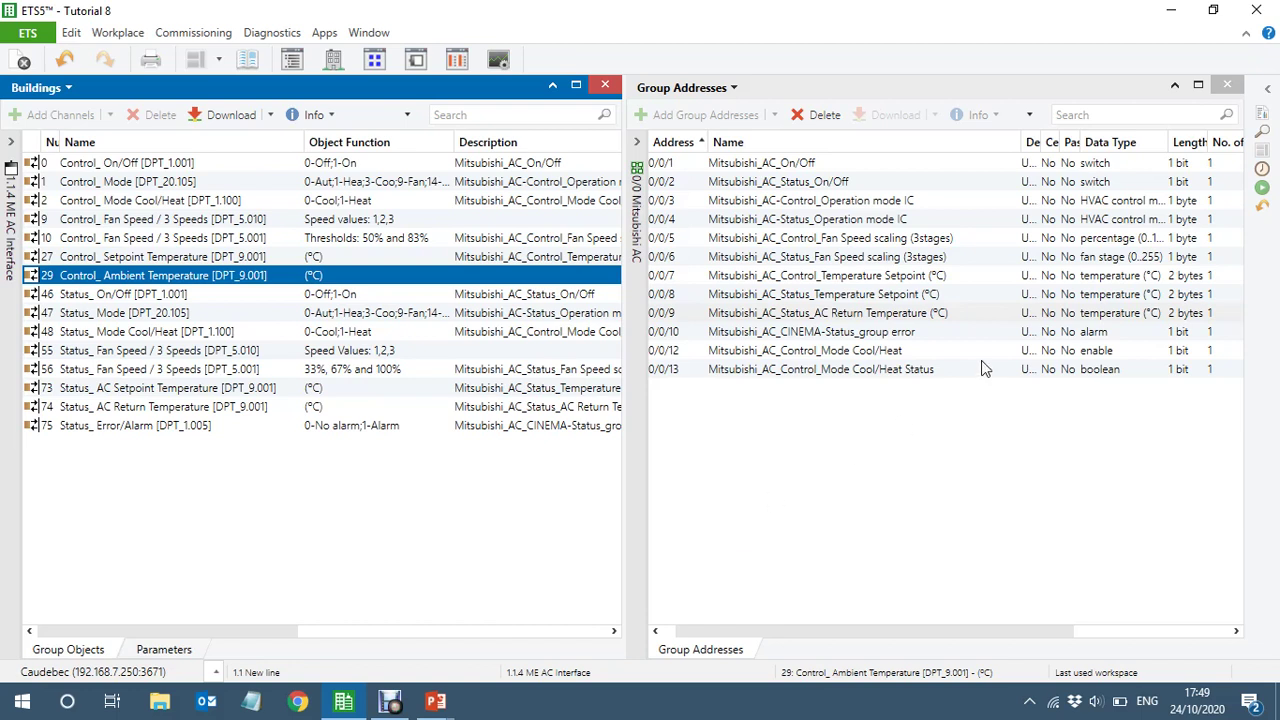
click(884, 318)
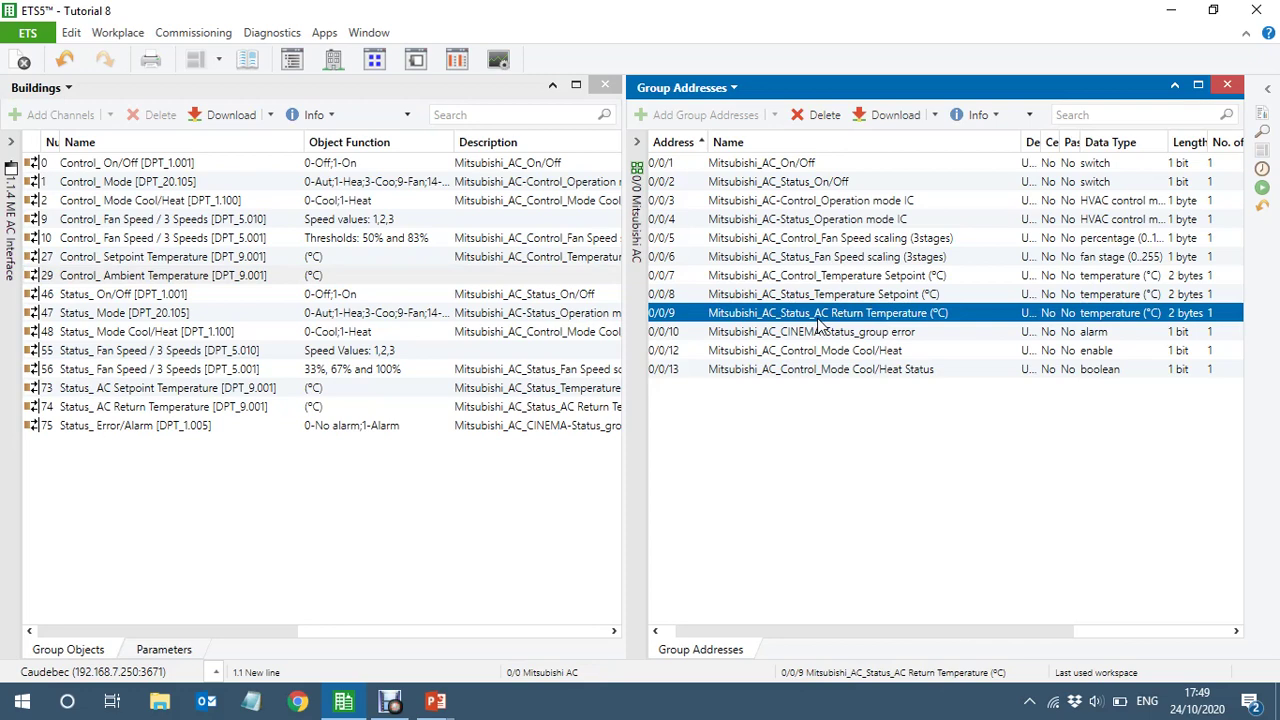
key(ctrl+shift+v)
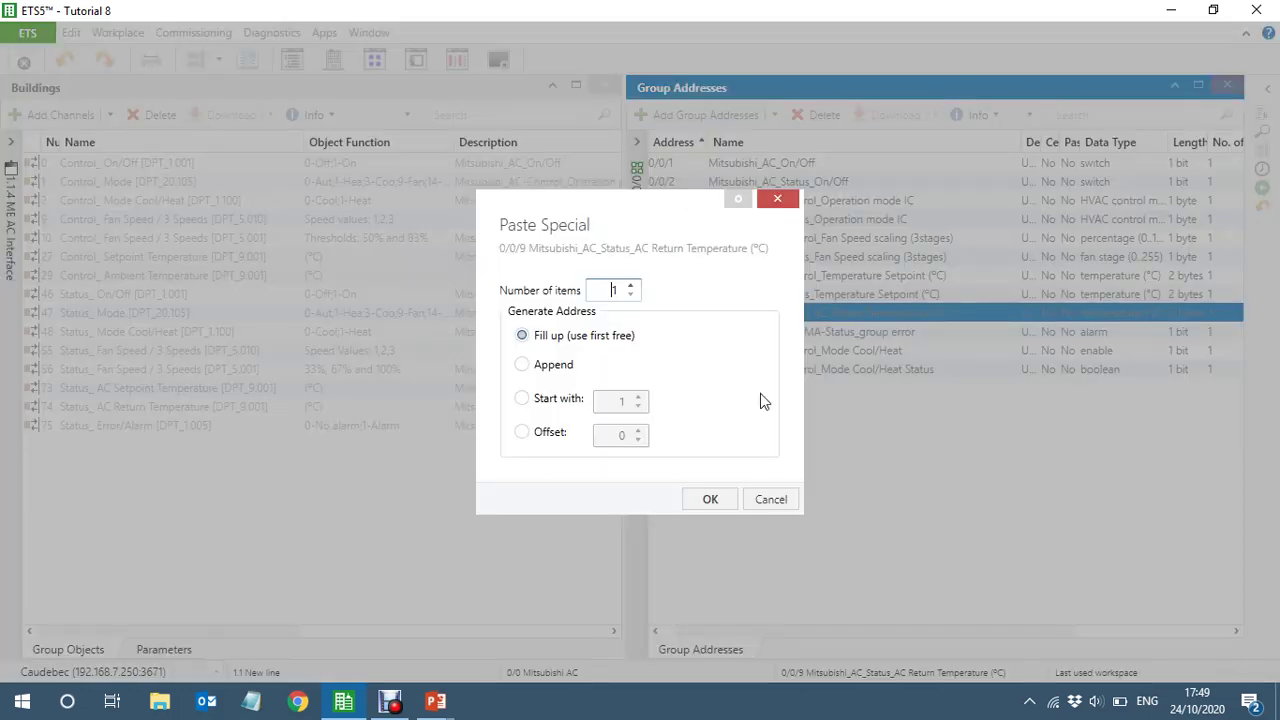
click(707, 499)
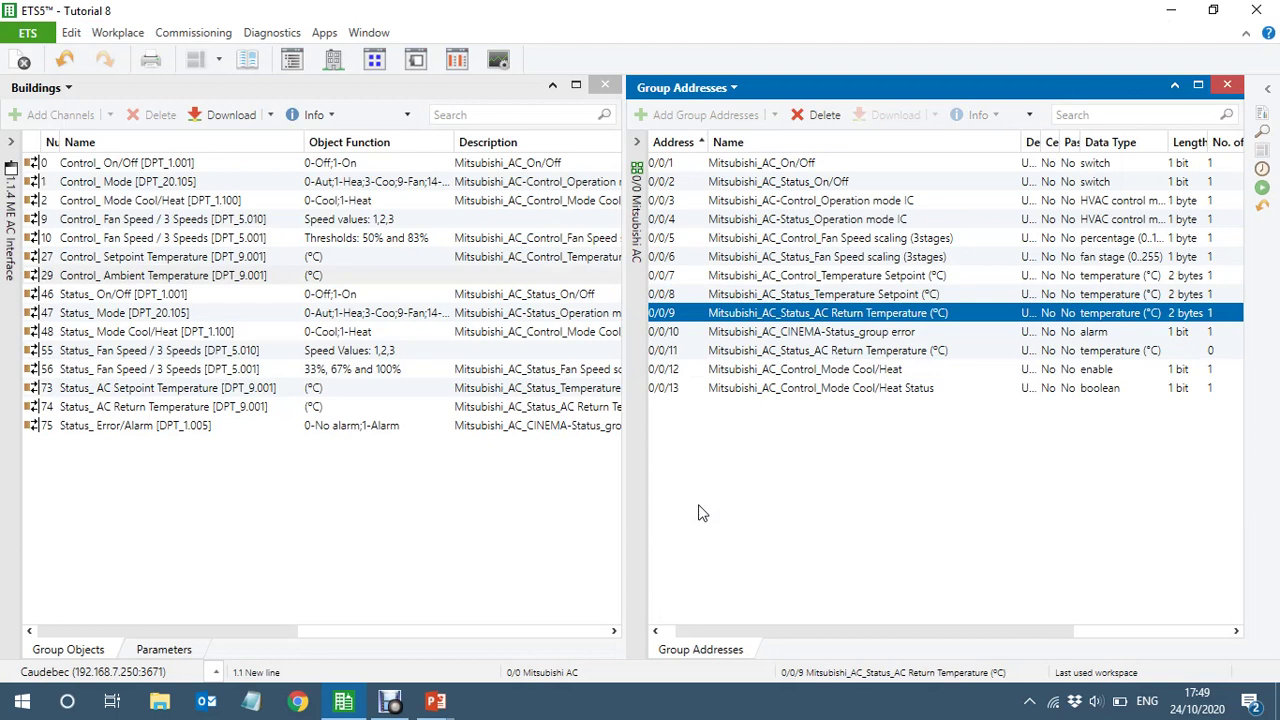
Rename address 0/0/11 to Mitsubishi_AC_Status_Room Temperature (ºC) and link the Control_ Ambient Temperature [DPT_9.001] object to it.
click(827, 357)
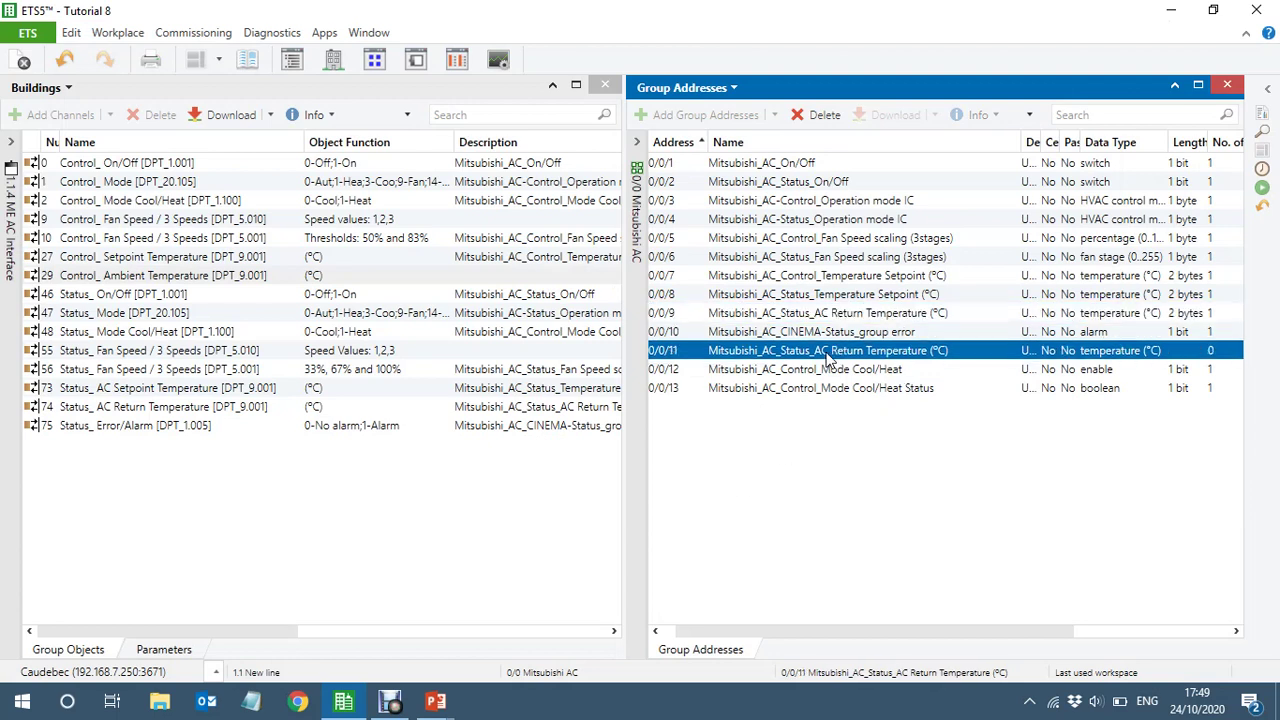
click(827, 357)
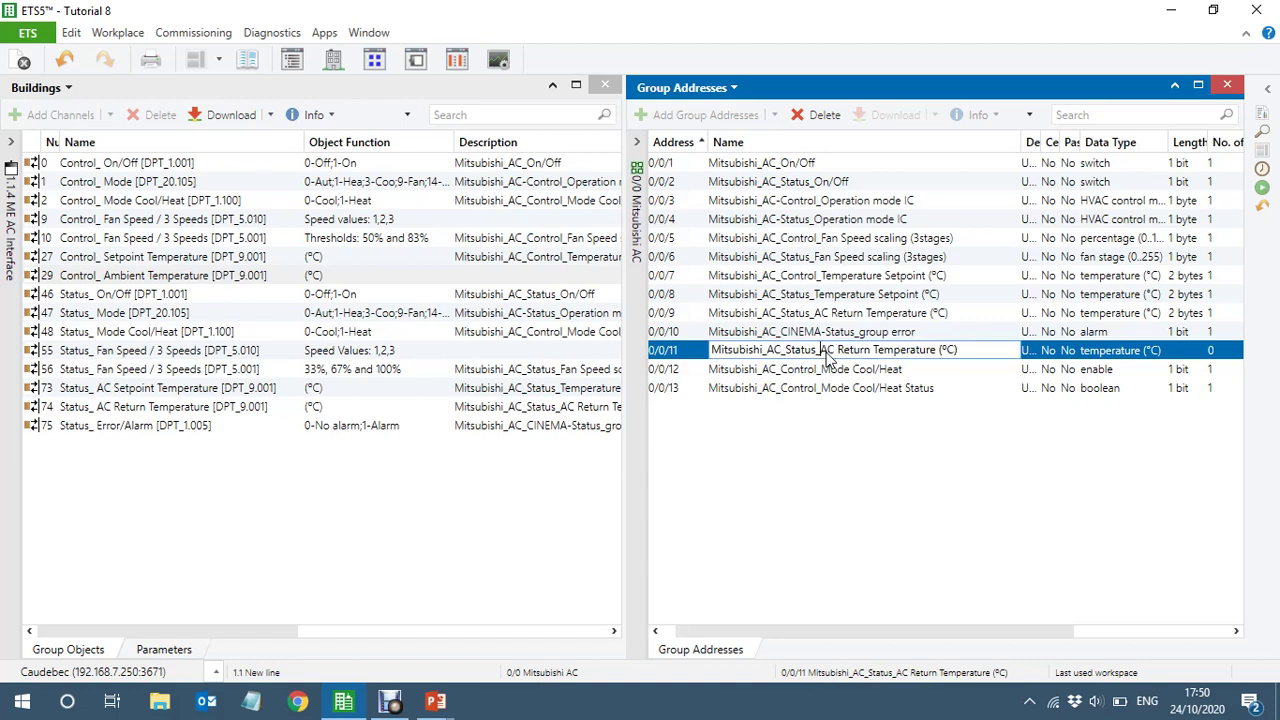
key(shift+Right)
key(shift+Right)
key(shift+Right)
key(shift+Right)
key(shift+Right)
key(shift+Right)
key(shift+Right)
key(shift+Right)
key(shift+Right)
text(Room)
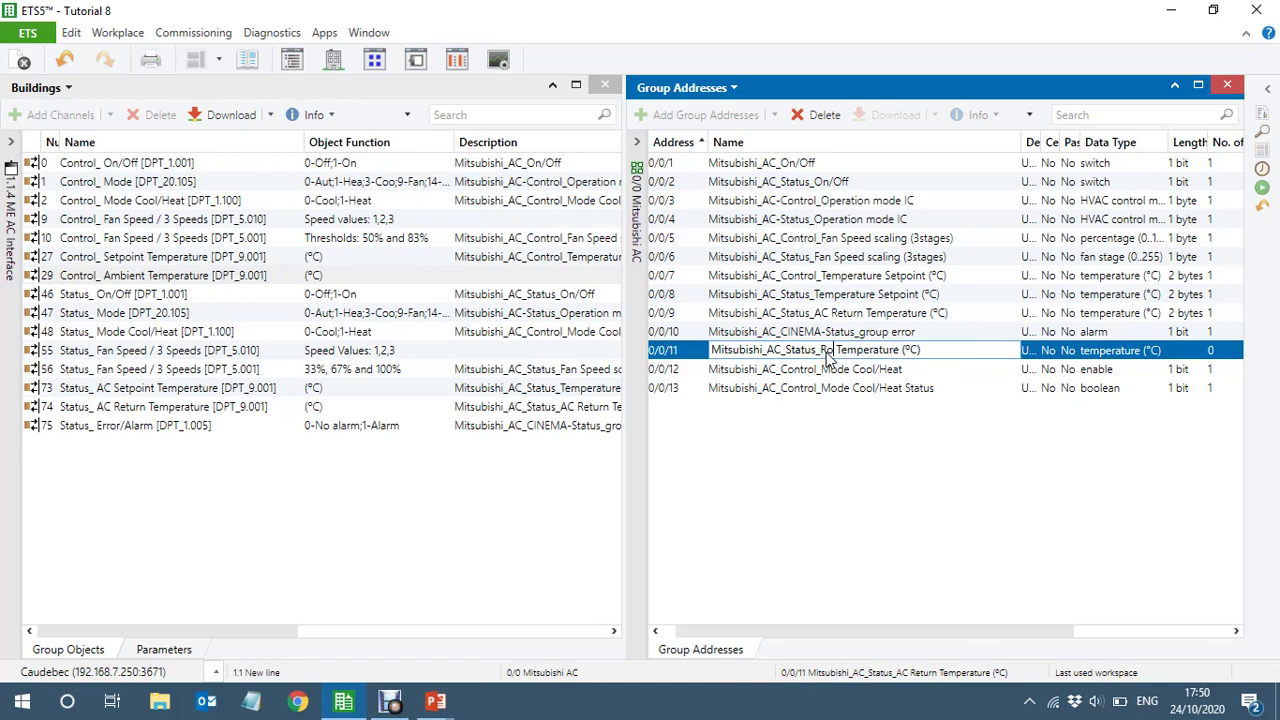
key(BackSpace)
click(265, 278)
drag(265, 278, 818, 357)
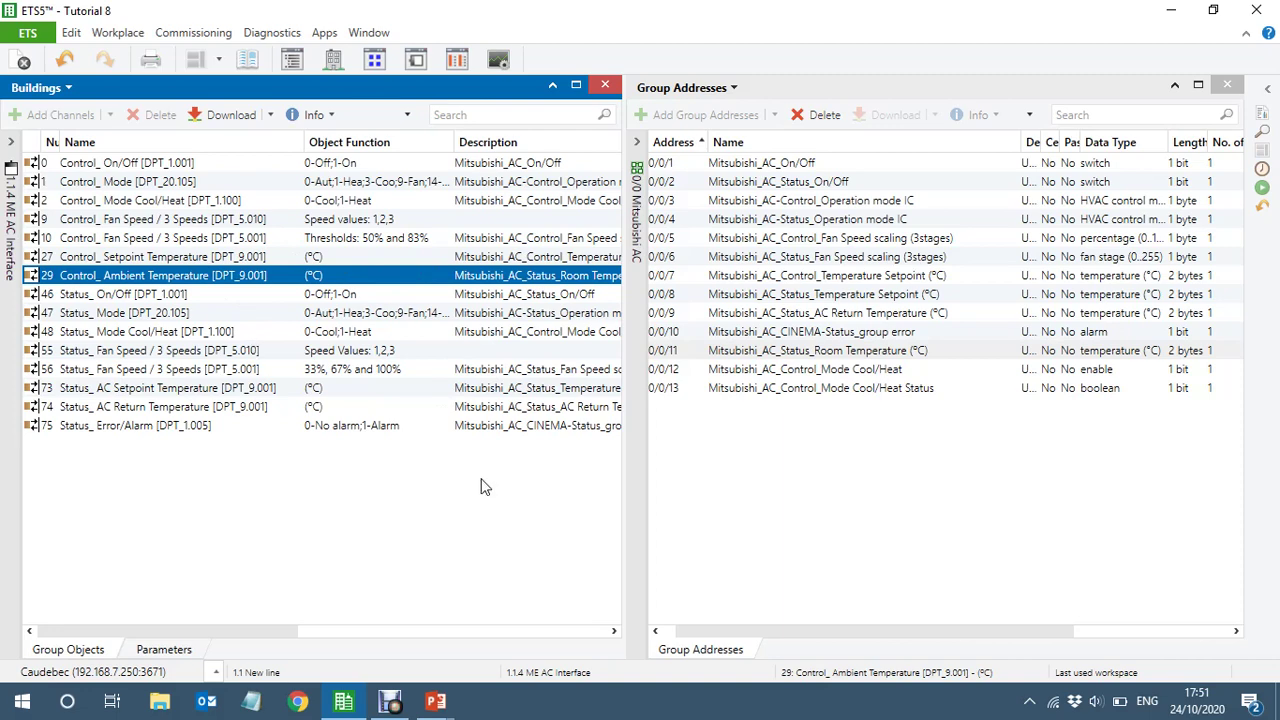
In the 1.1.1 TR/U Tacteo RTC button configuration, assign ON/OFF to the top left button and Fan to the right top button.
click(5, 455)
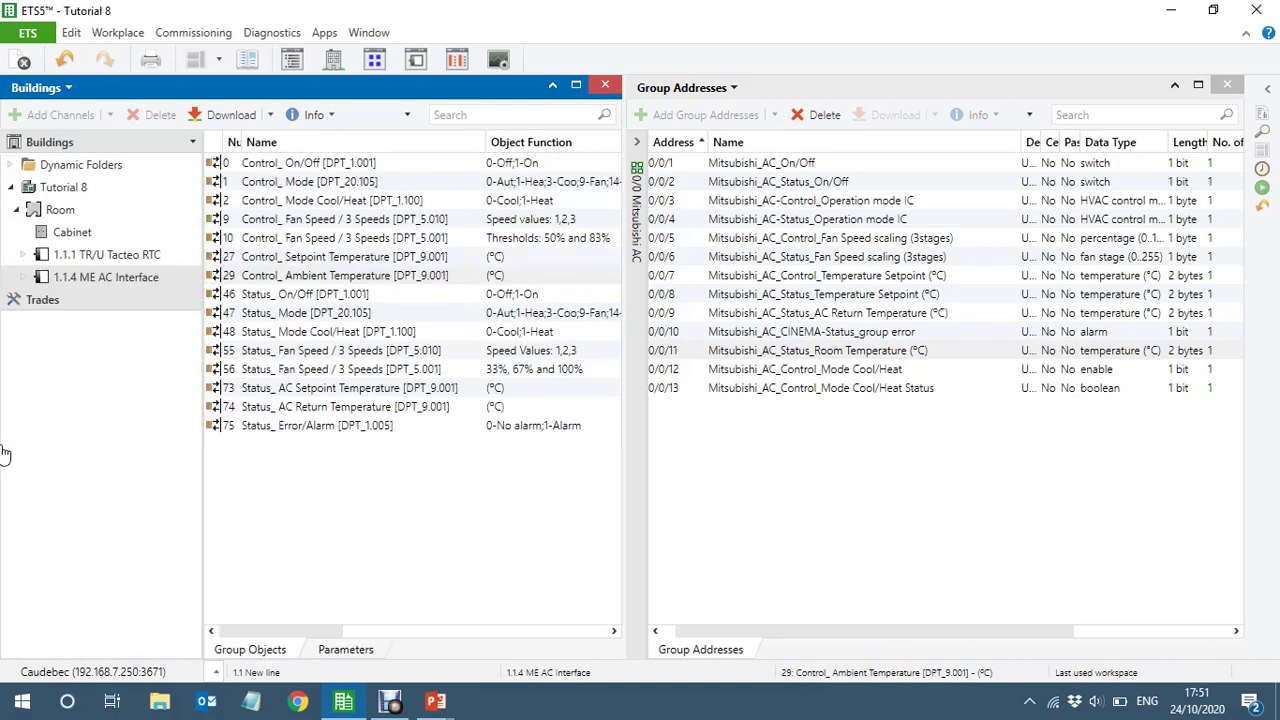
click(100, 258)
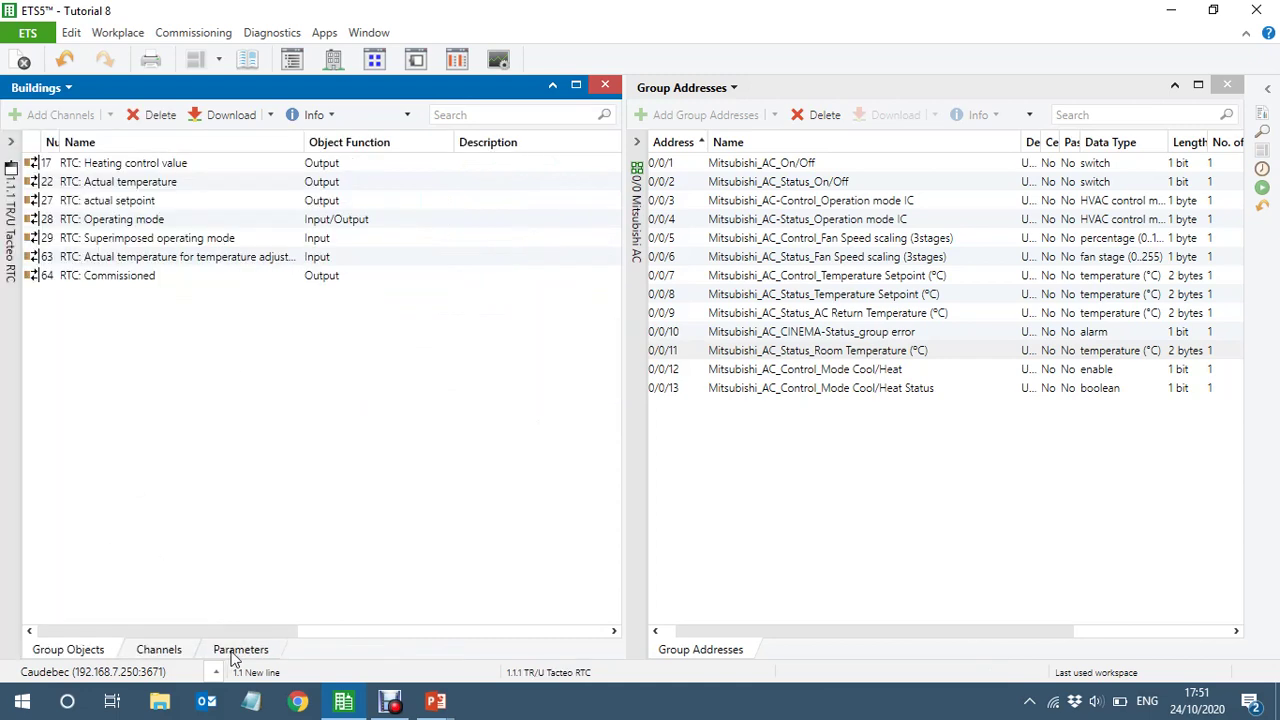
click(232, 654)
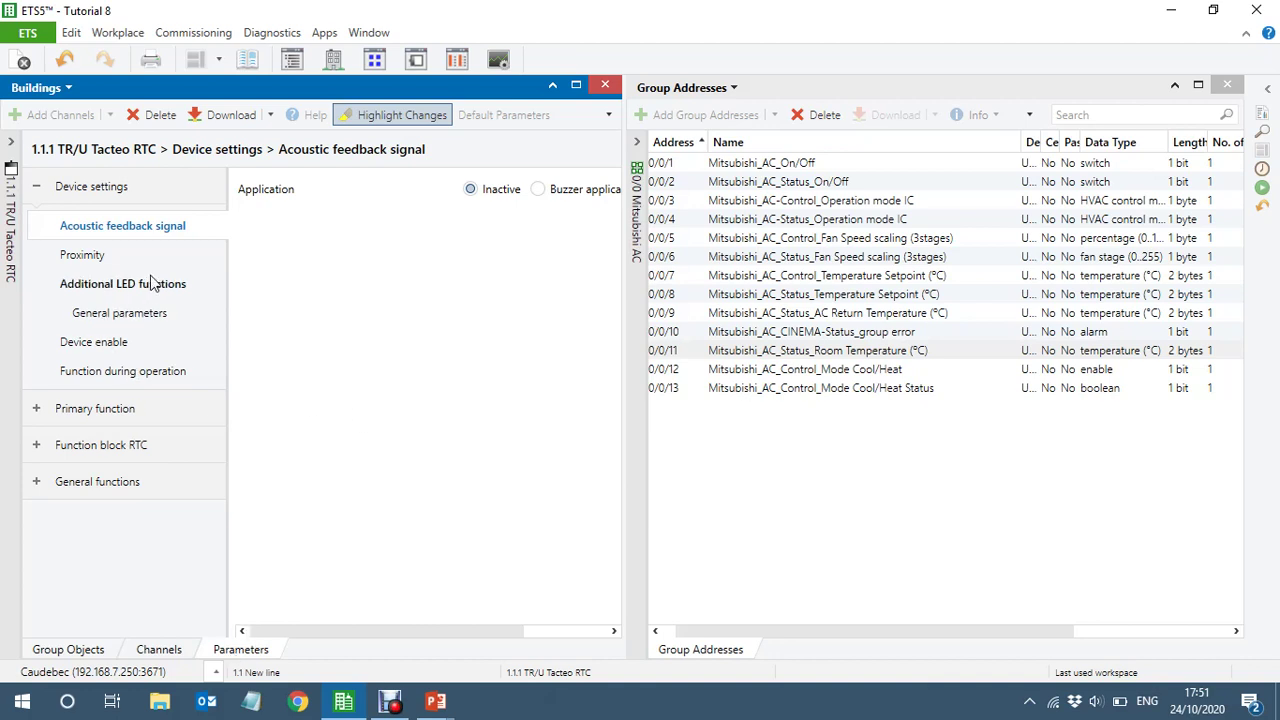
click(34, 445)
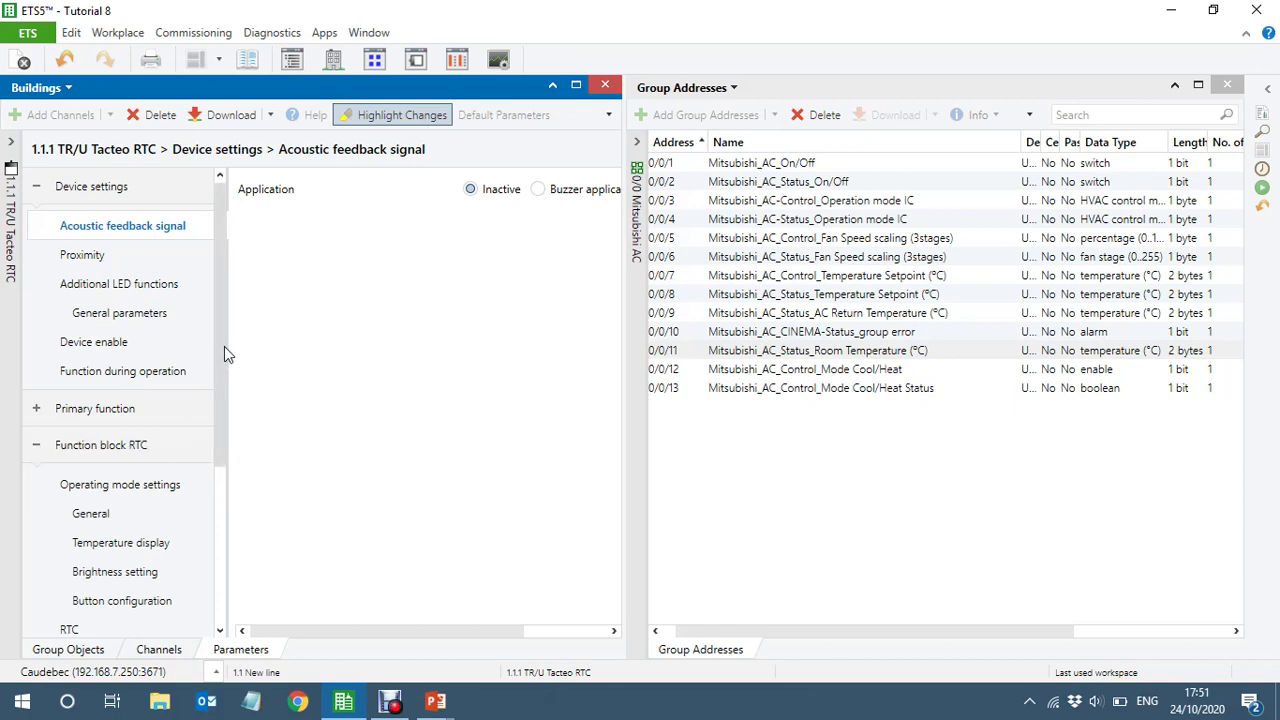
drag(224, 346, 218, 530)
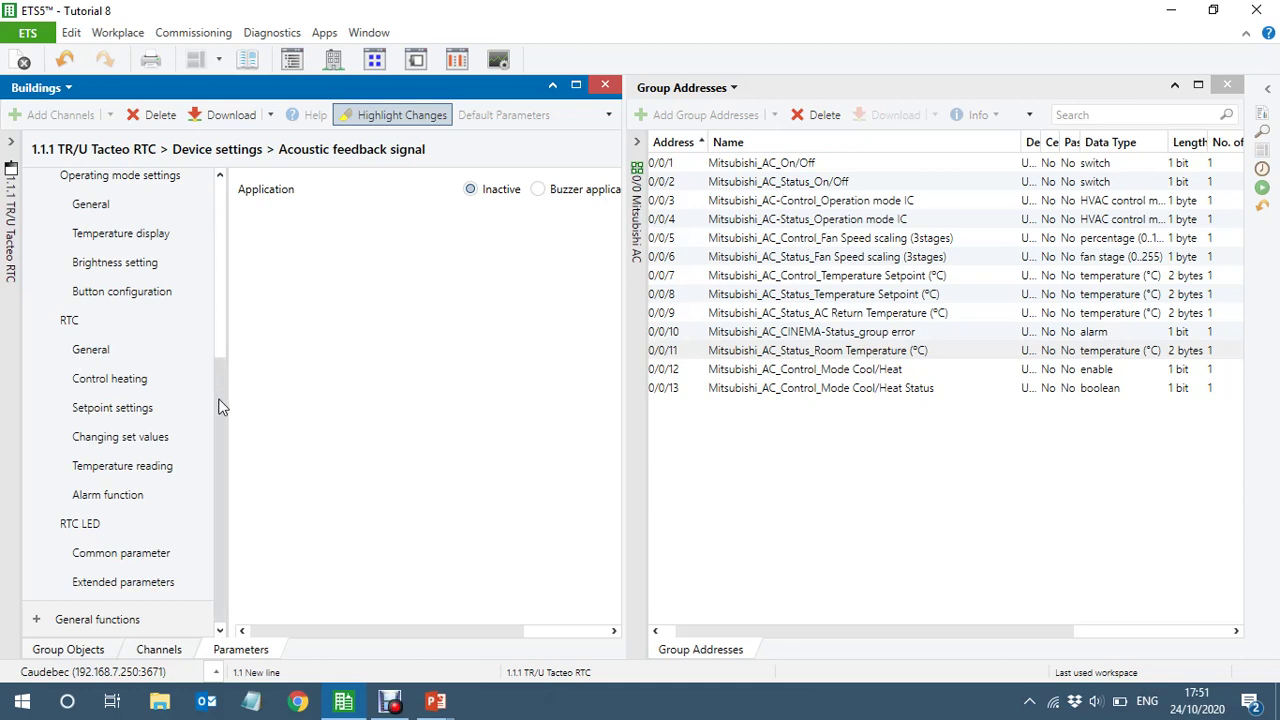
scroll(218, 362, up, 2)
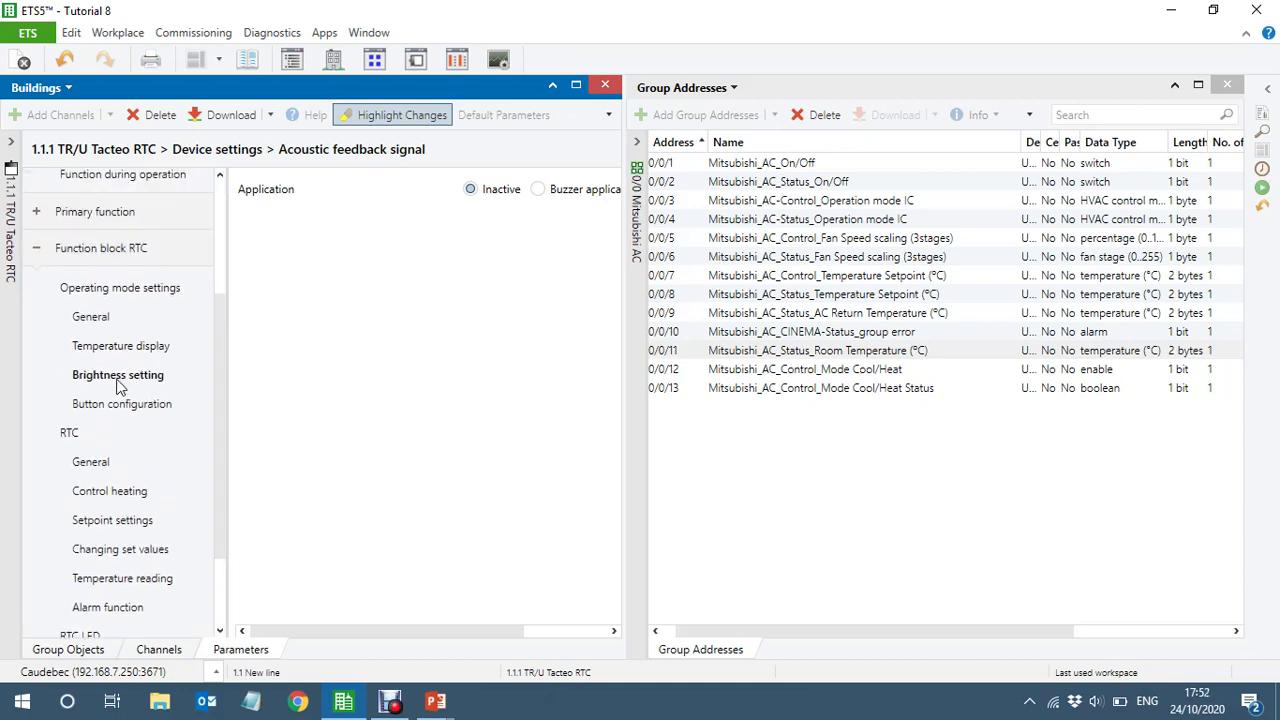
click(97, 410)
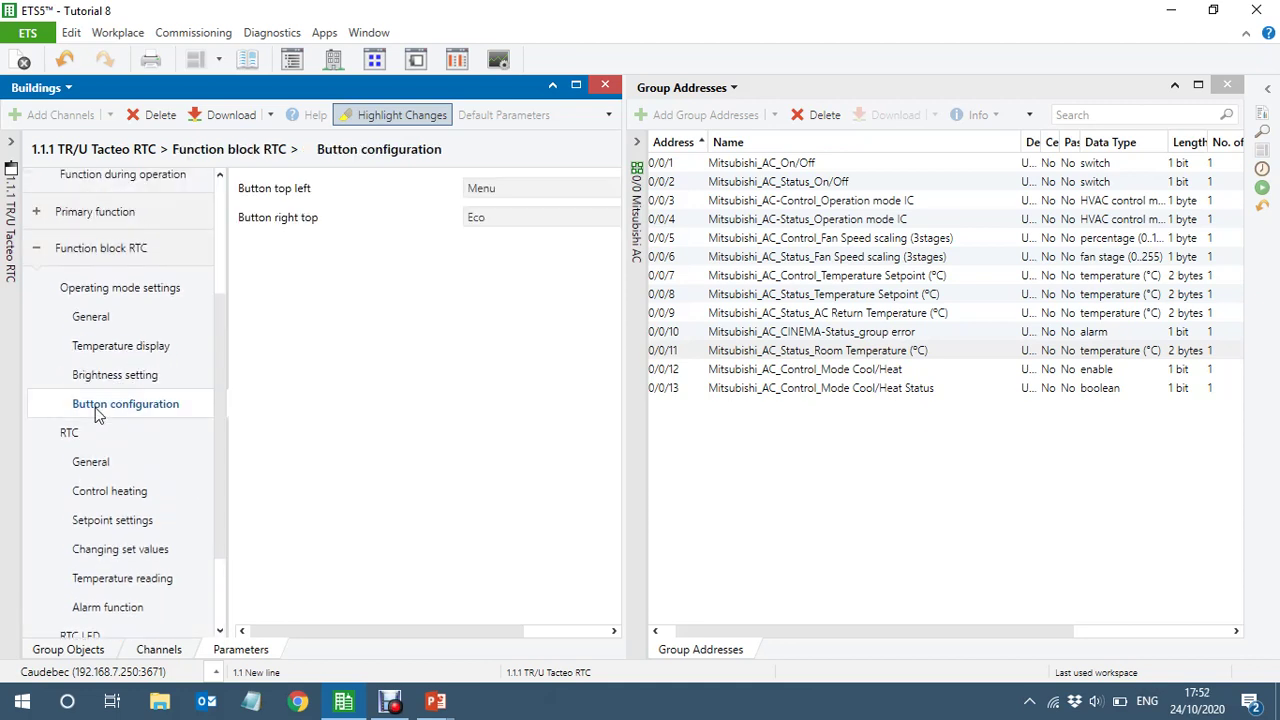
click(486, 192)
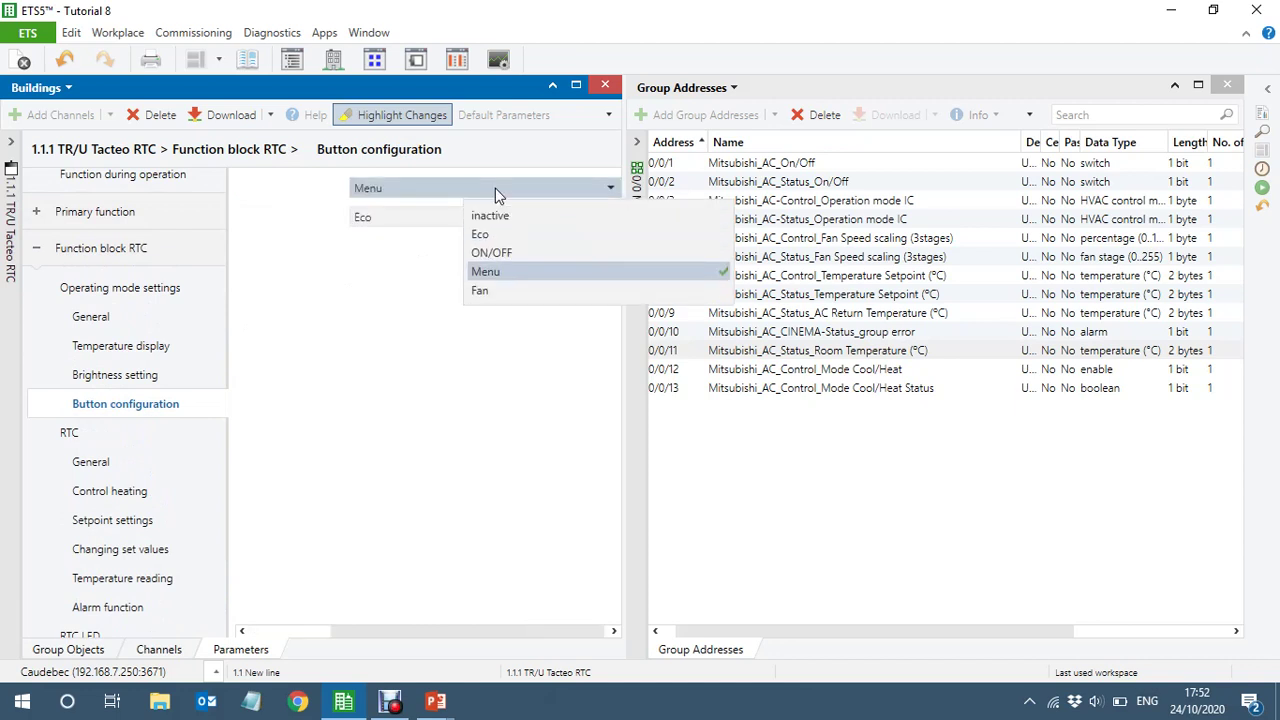
click(507, 254)
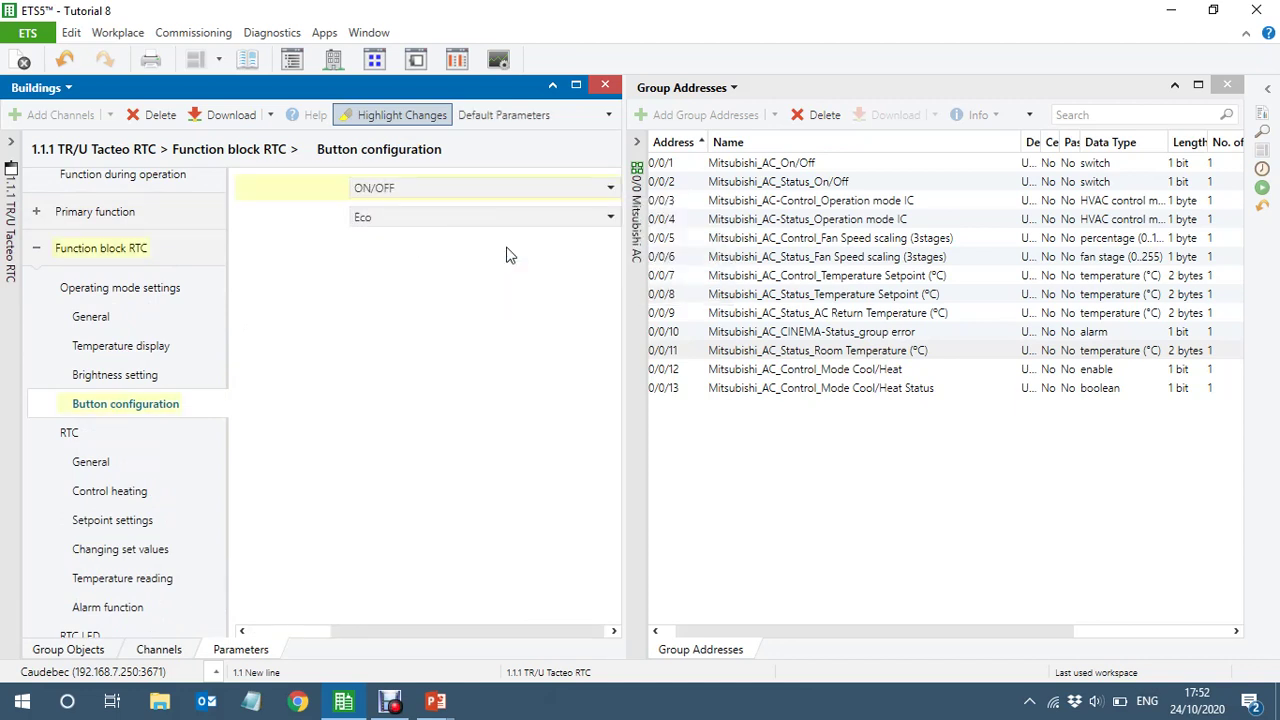
click(388, 217)
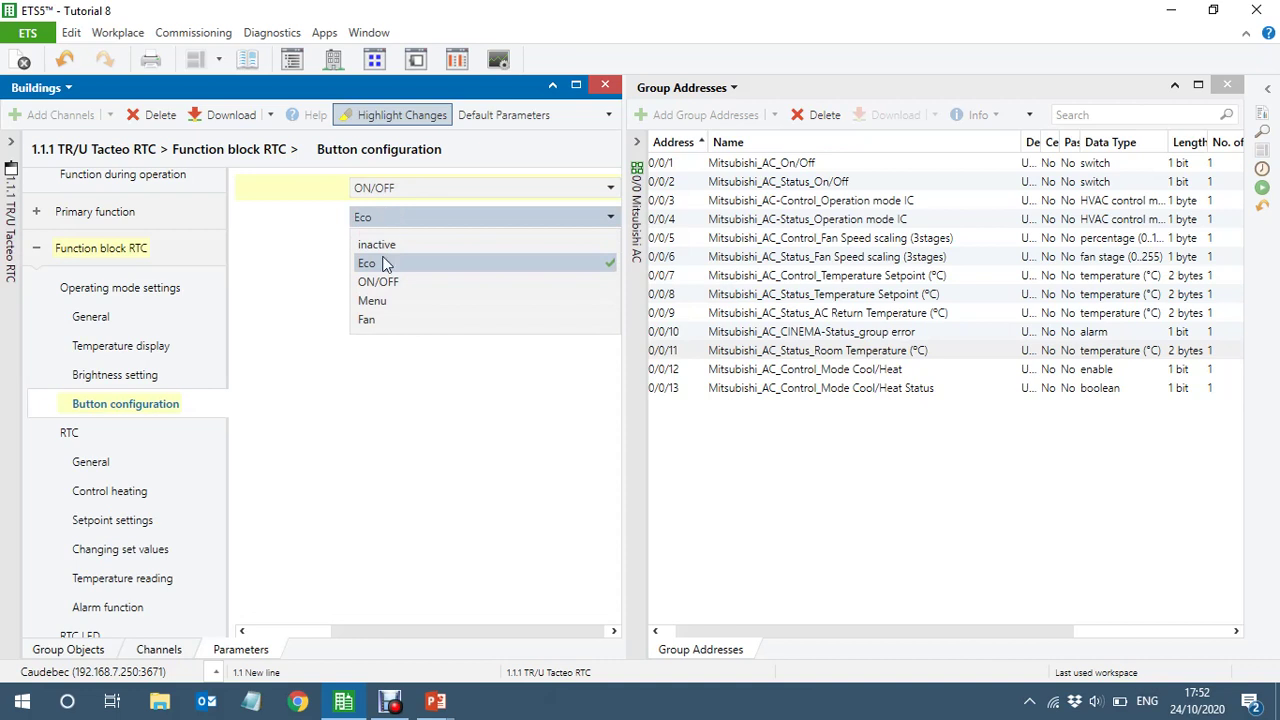
click(367, 320)
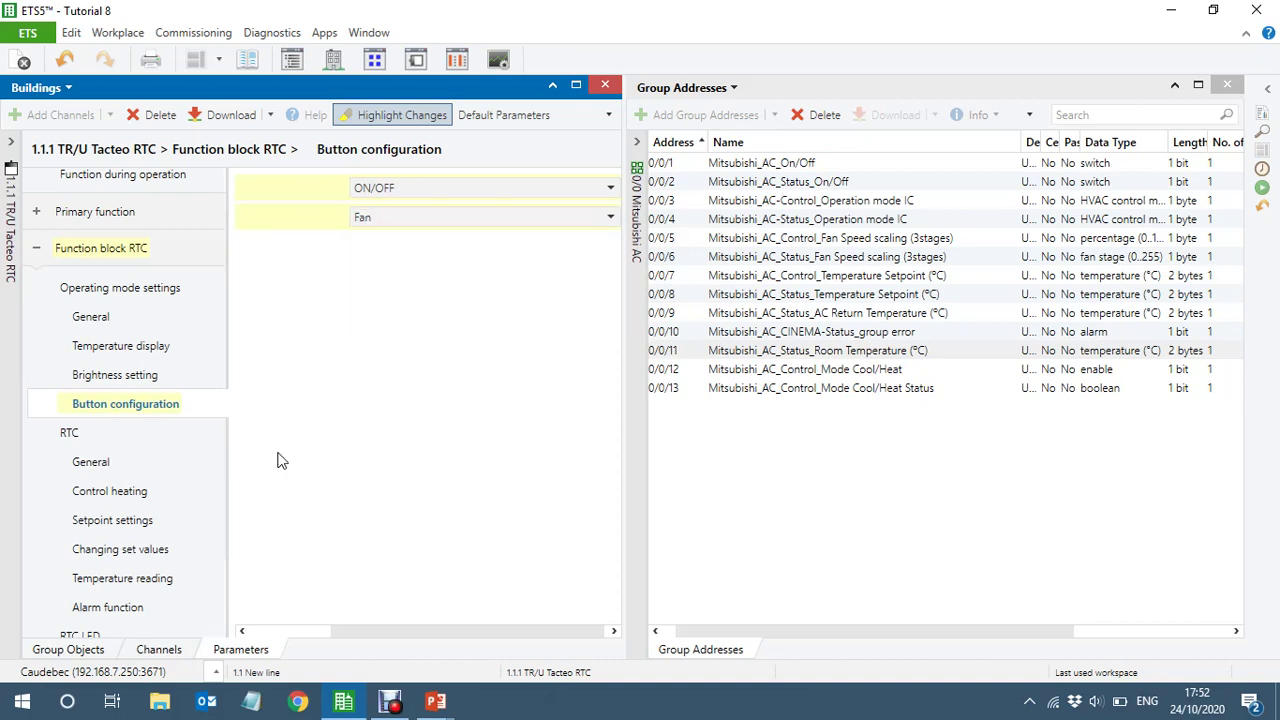
Set the control function in the RTC general parameters to Heating and cooling with additional stage.
click(92, 463)
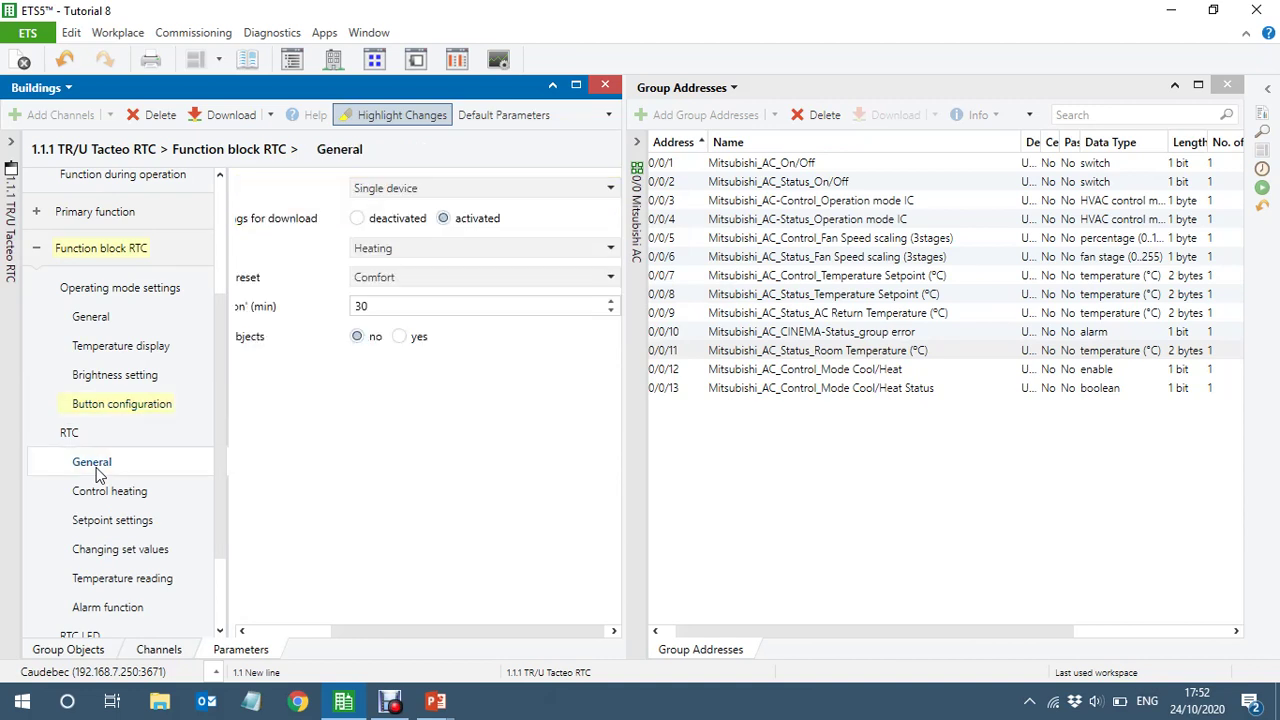
click(416, 250)
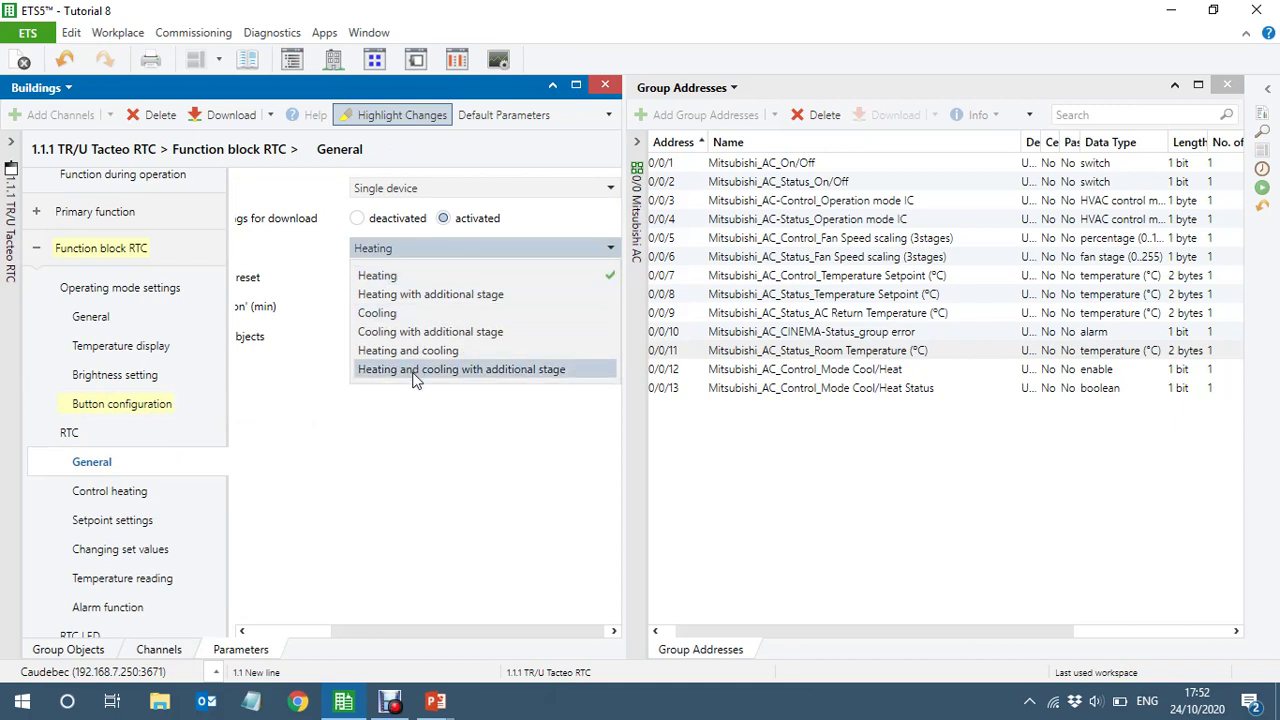
click(450, 370)
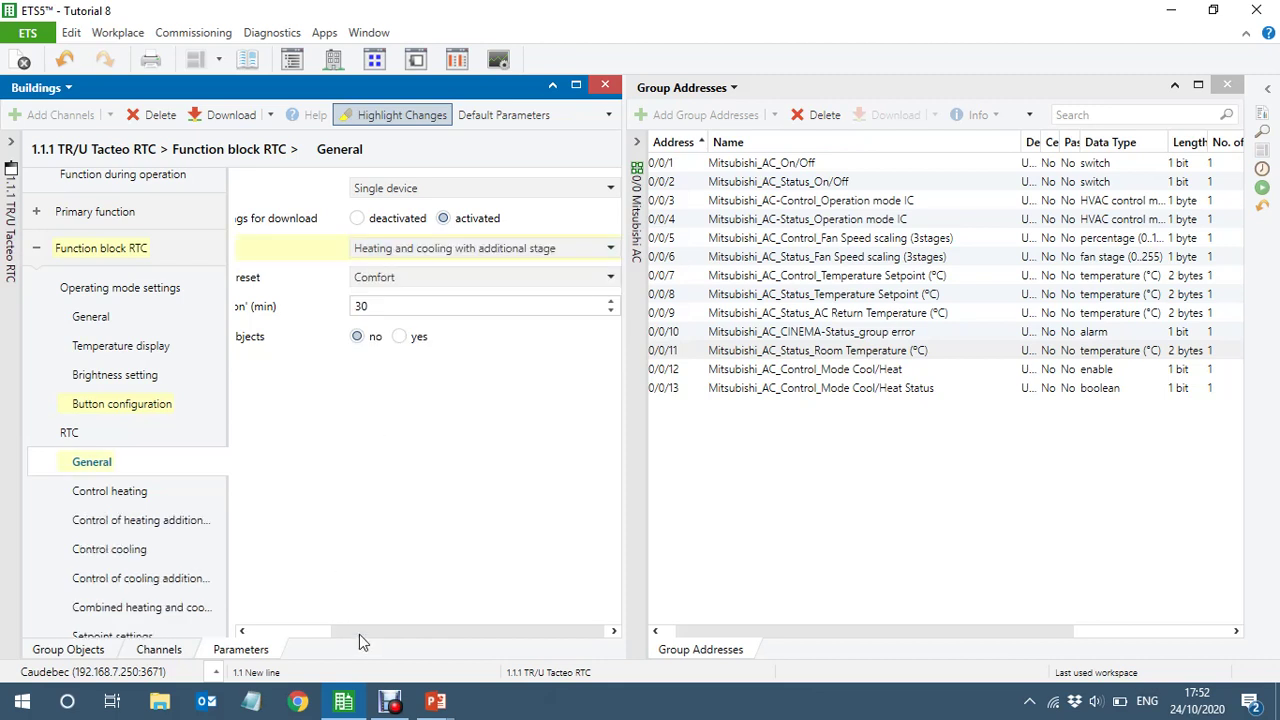
drag(346, 632, 247, 630)
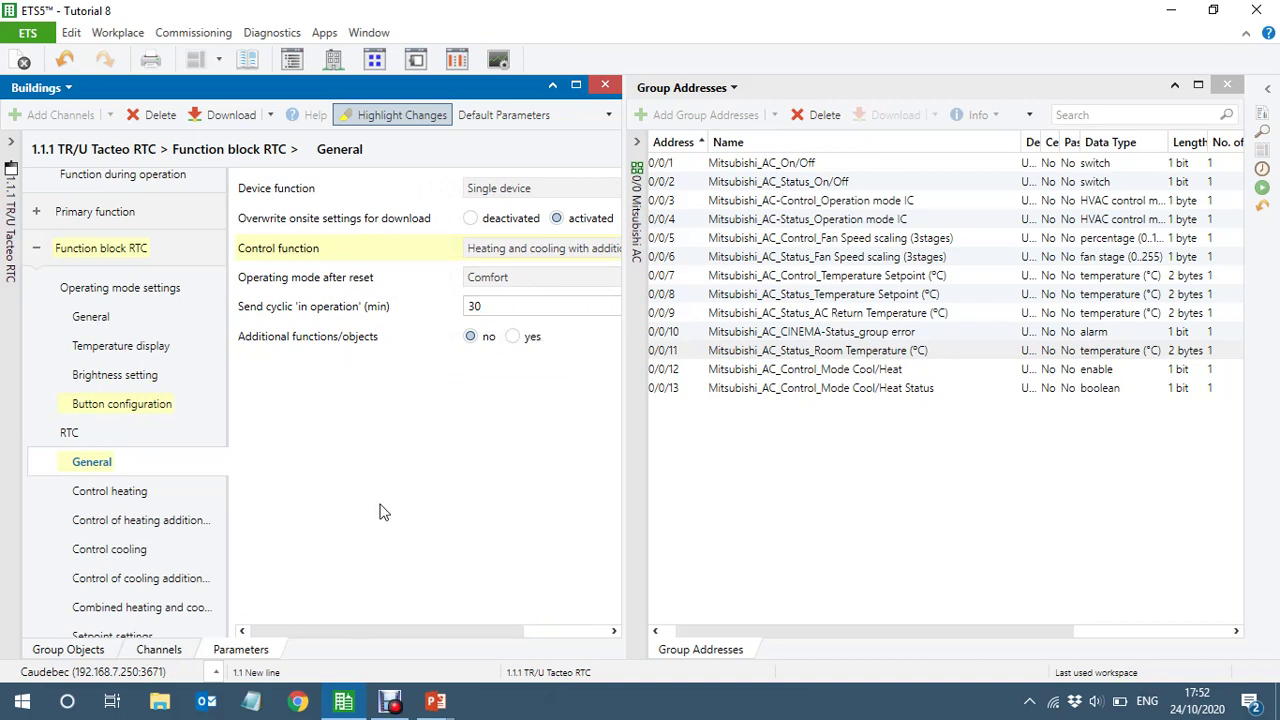
Set the control value type of the RTC's heating additional stage to Fan coil.
click(112, 491)
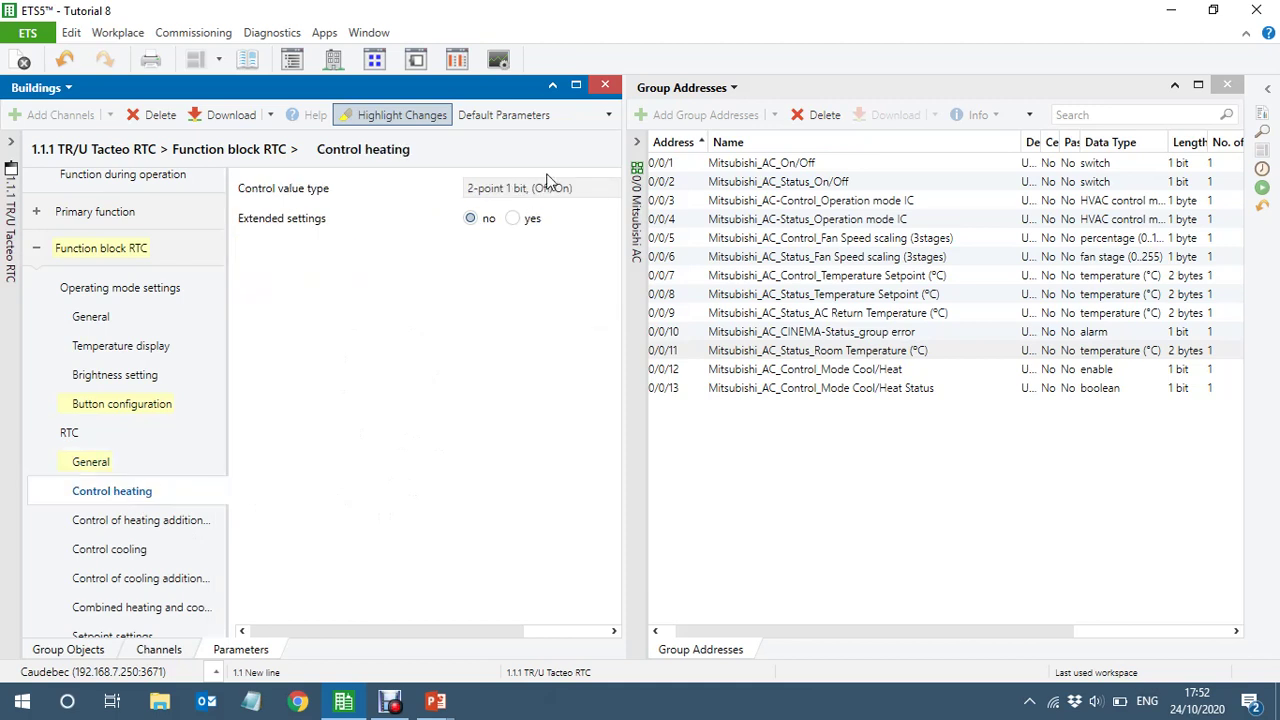
click(137, 522)
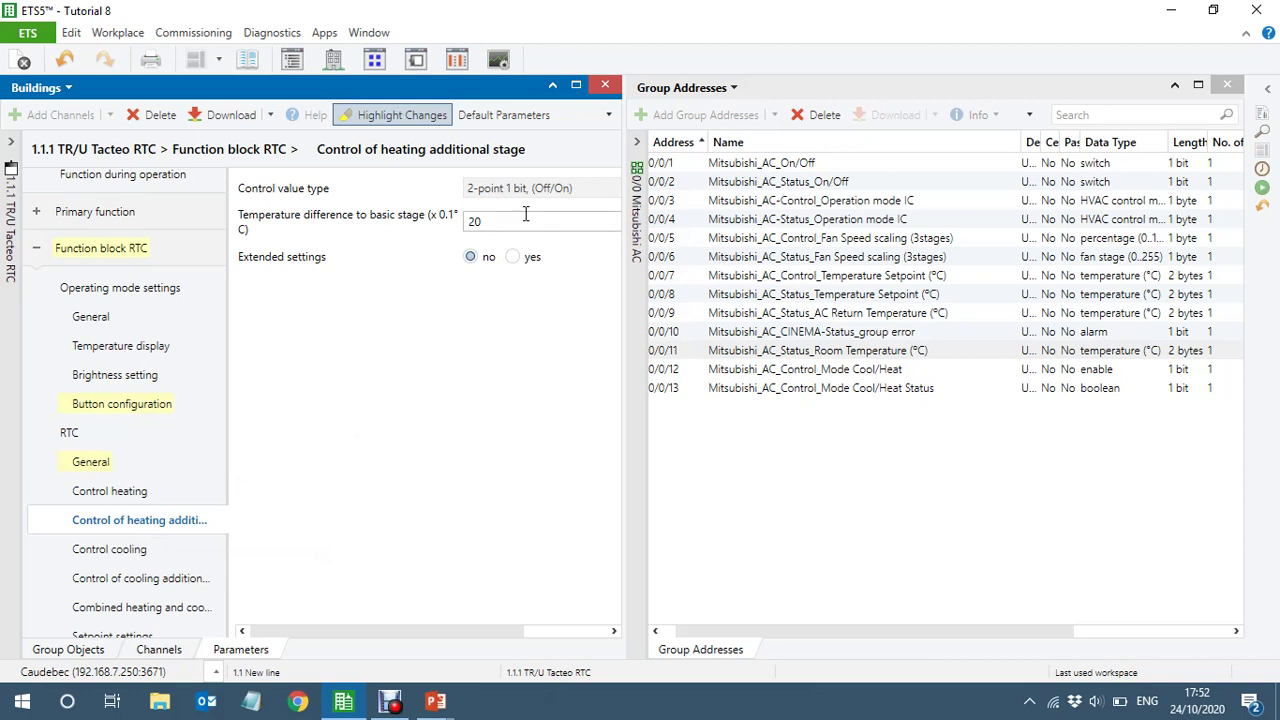
click(507, 188)
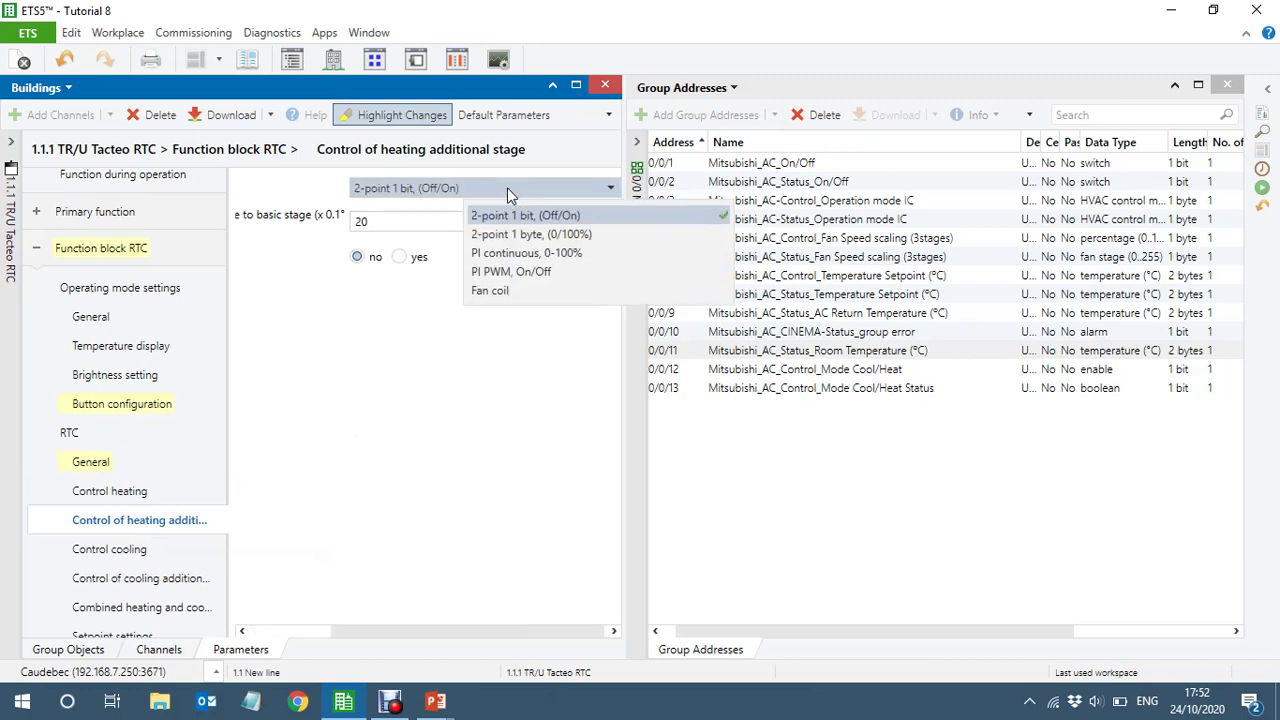
click(507, 292)
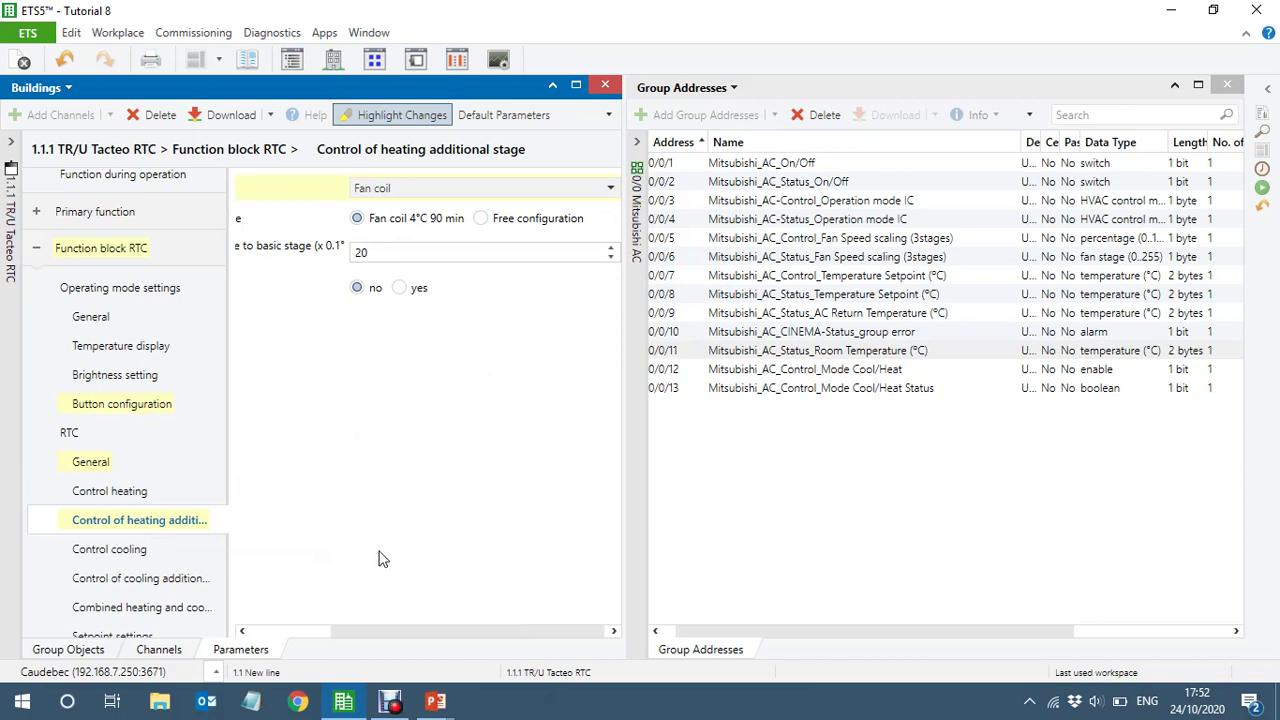
Maximize the Group Addresses and Buildings windows and set the control value type of the cooling additional stage to Fan coil.
click(134, 492)
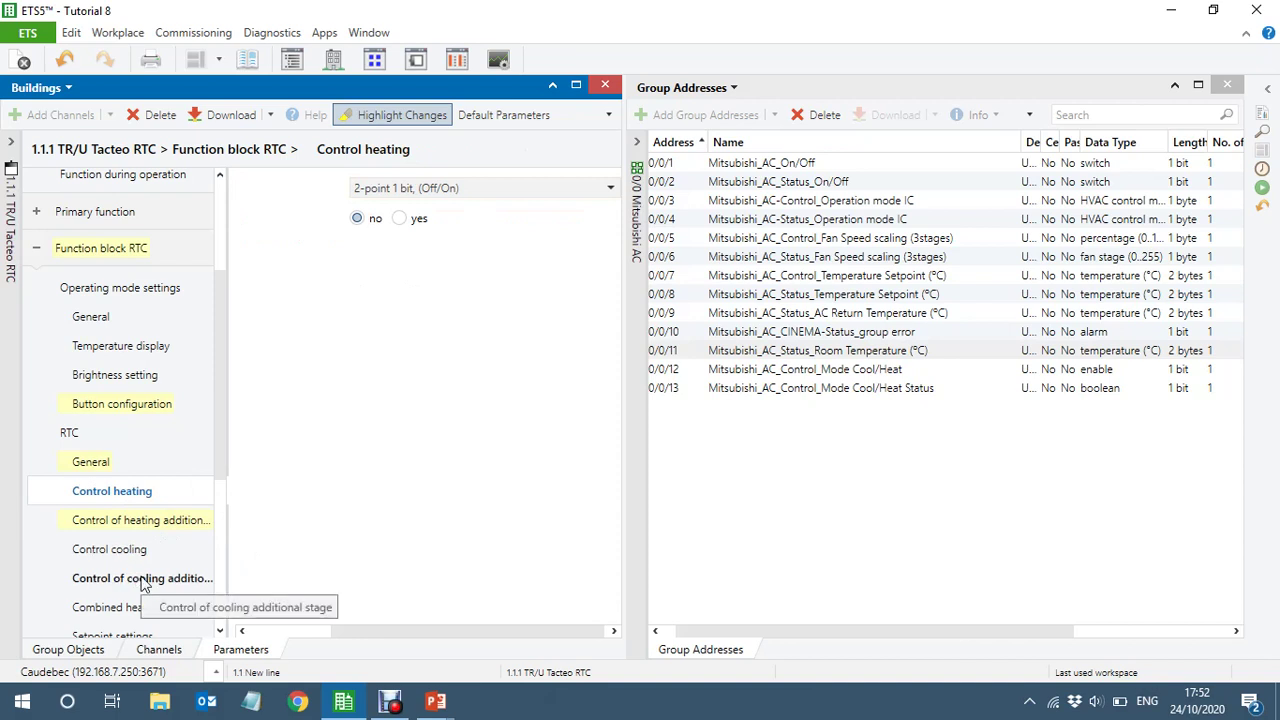
click(112, 549)
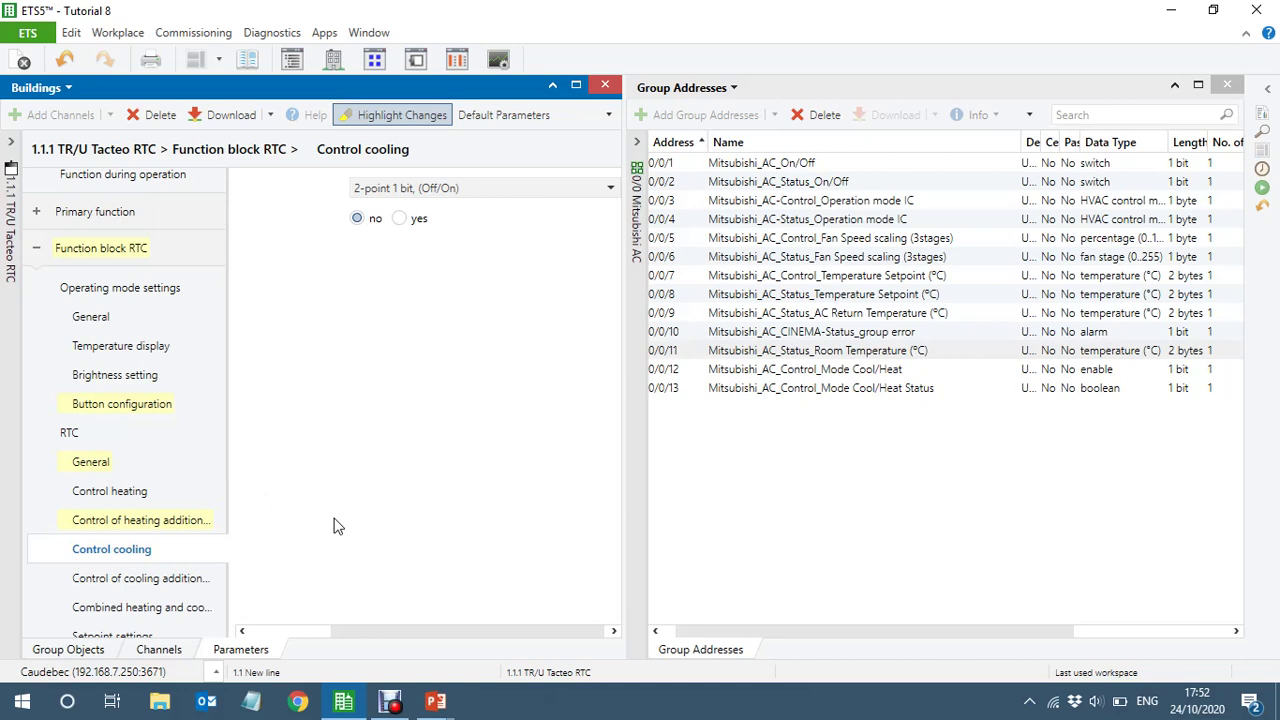
click(1207, 90)
click(1204, 86)
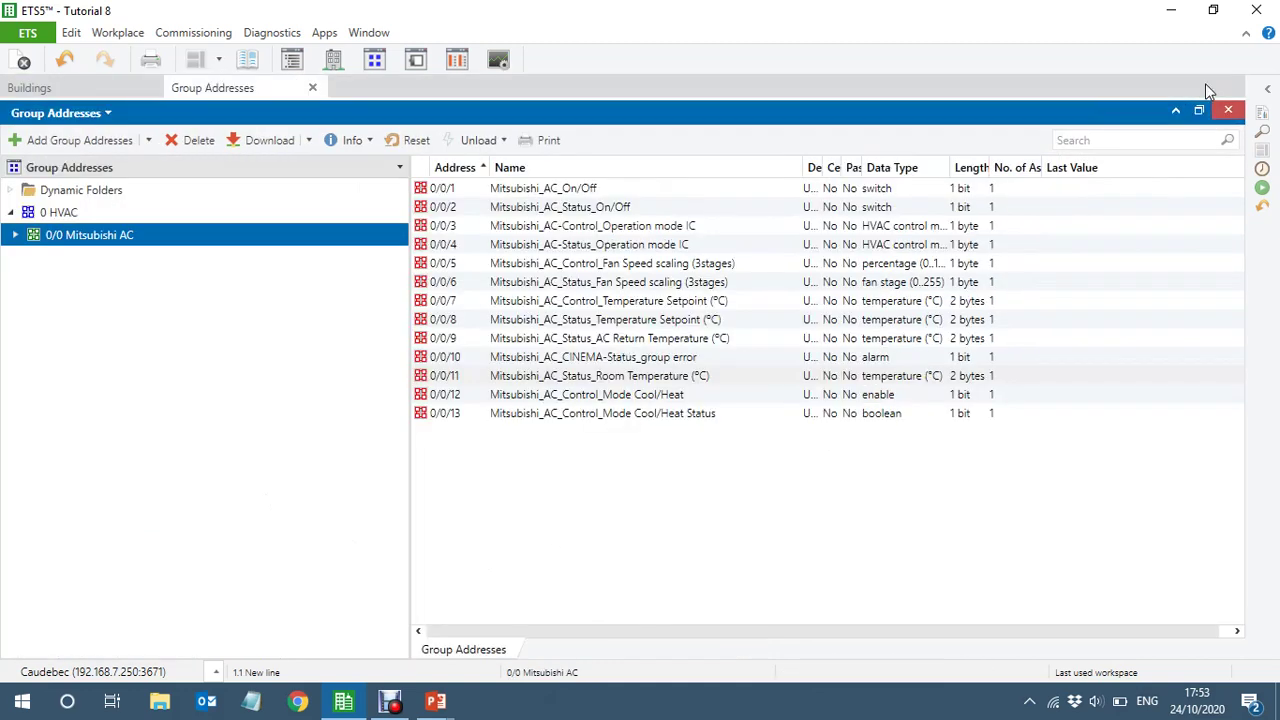
click(60, 88)
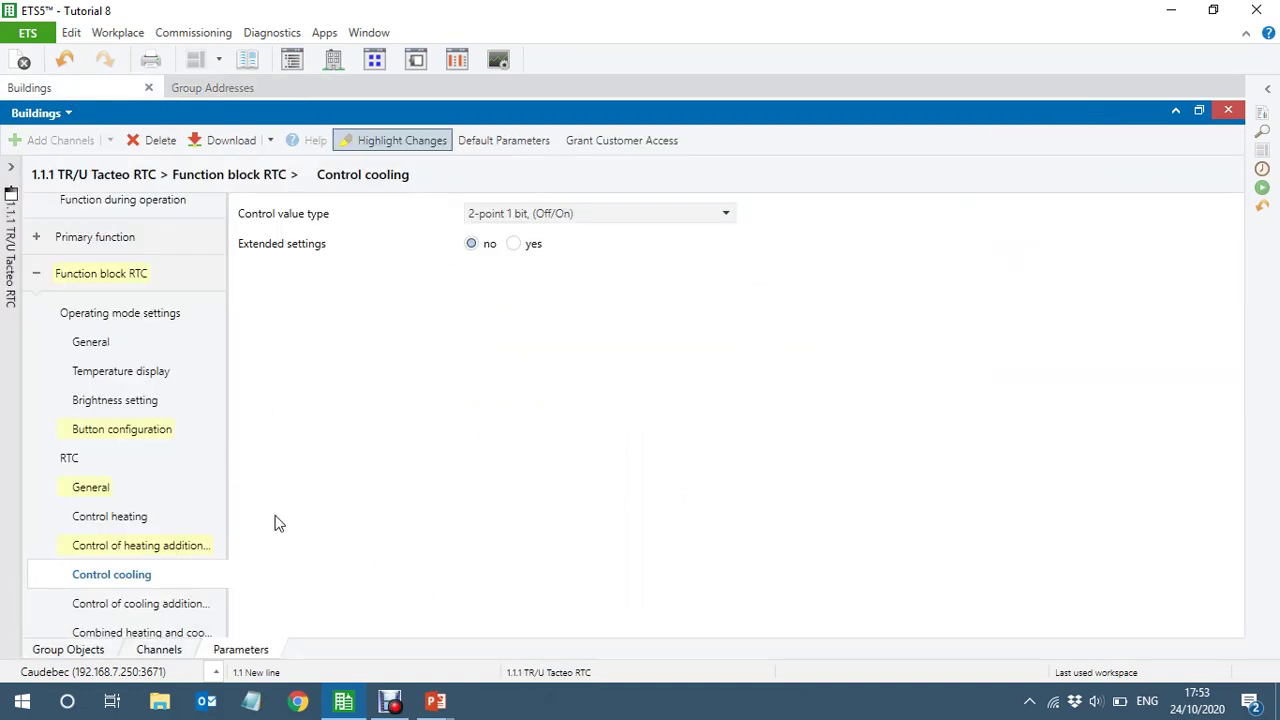
drag(222, 391, 221, 446)
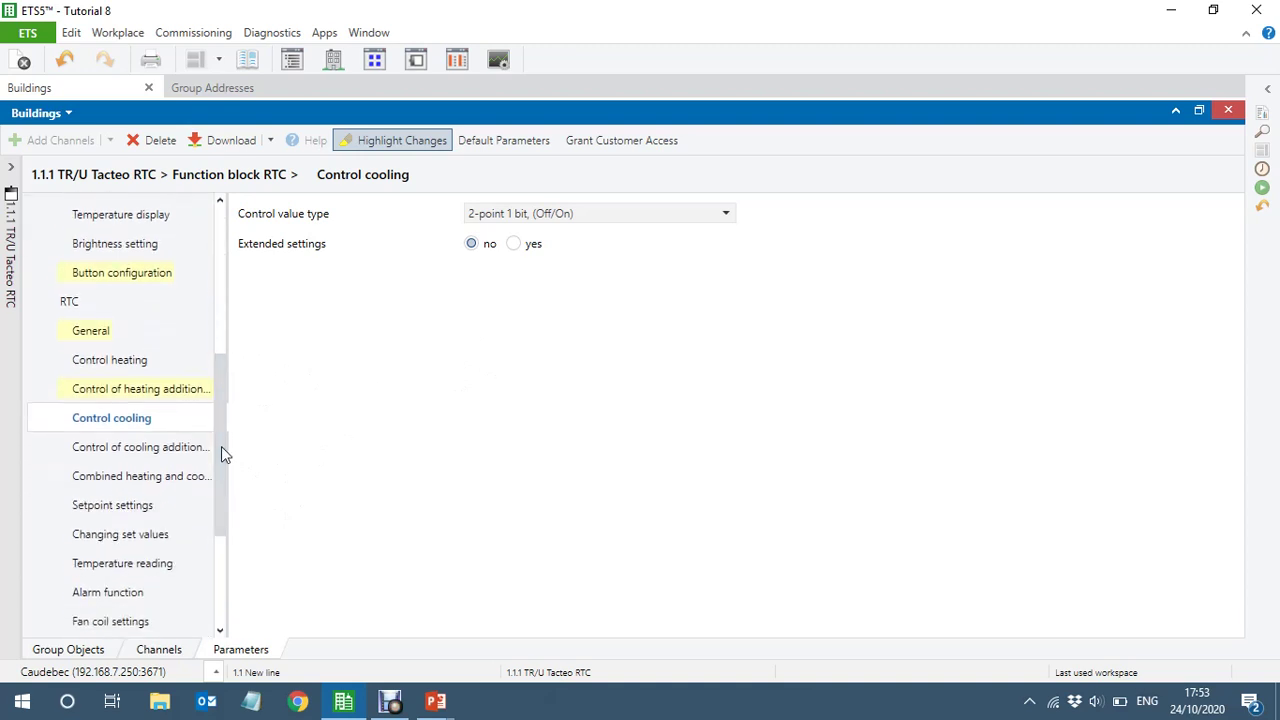
click(157, 450)
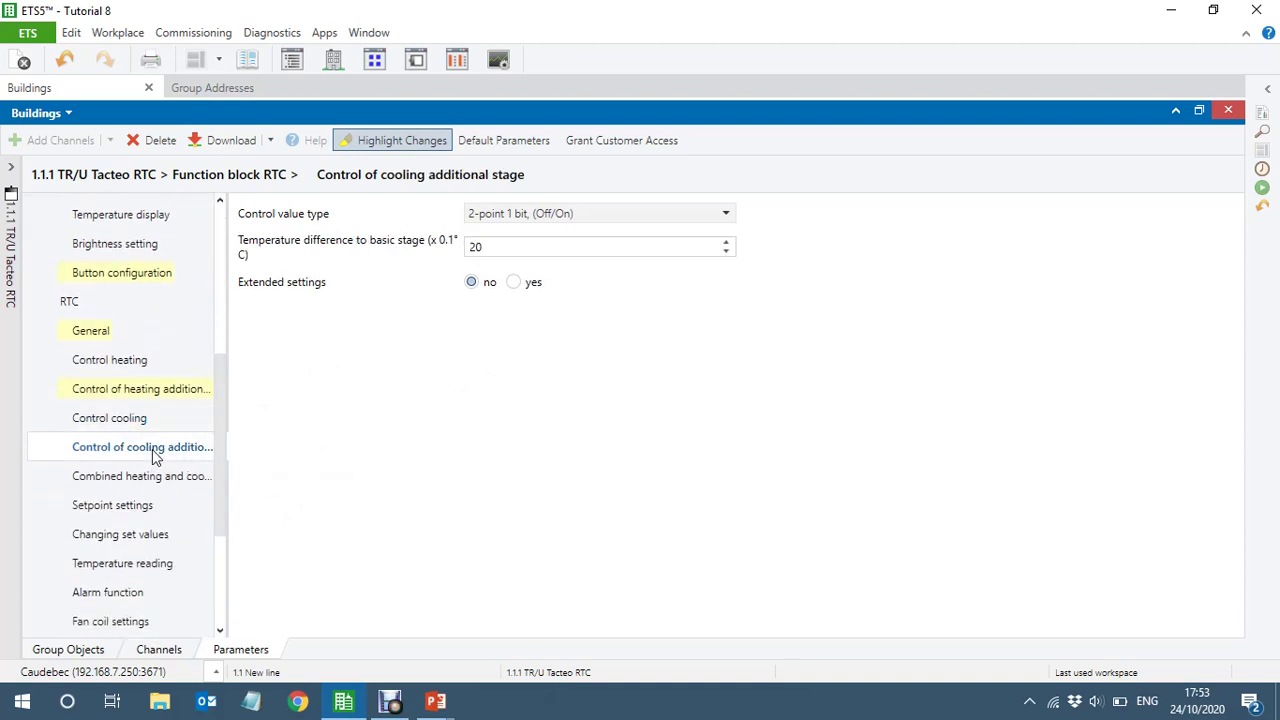
click(593, 214)
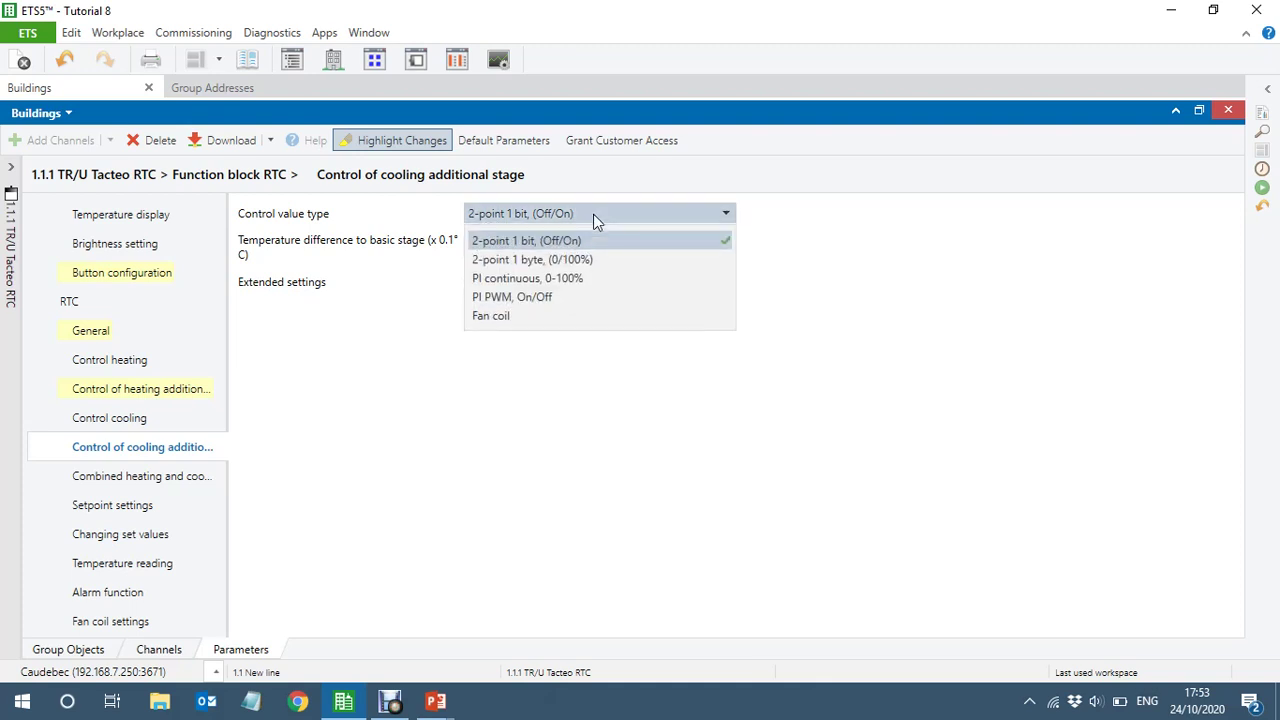
click(500, 317)
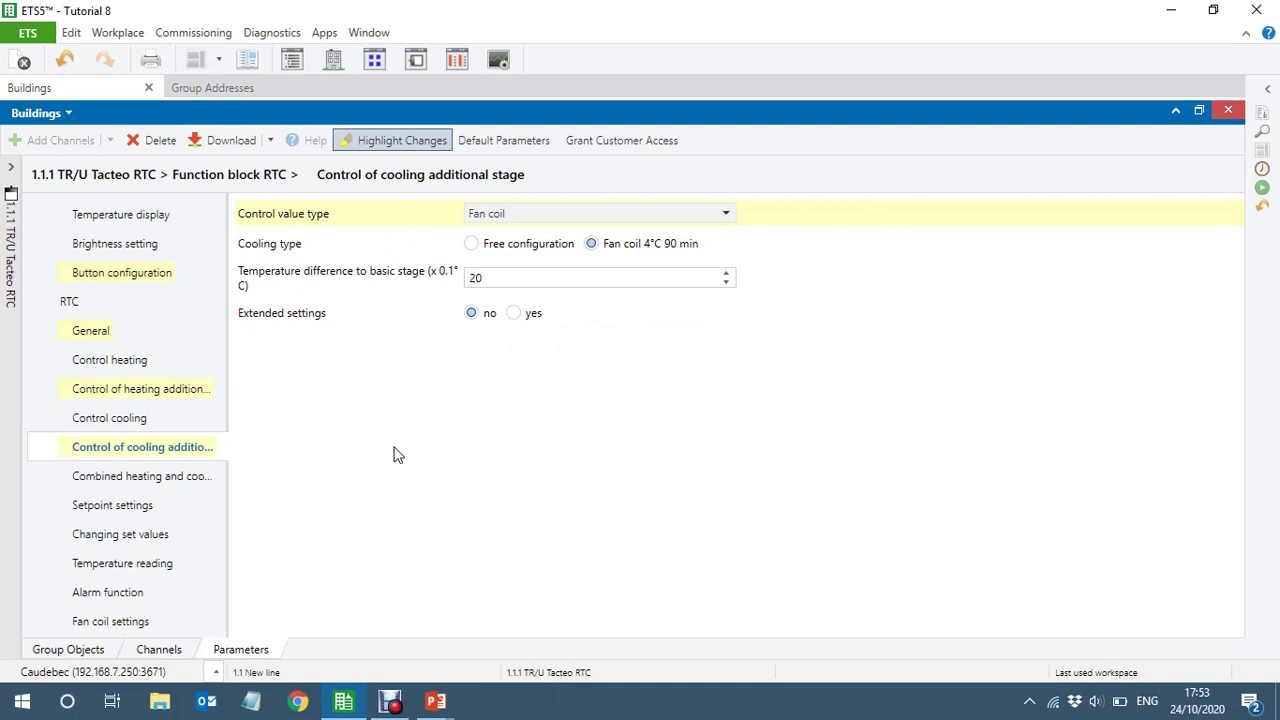
In the combined heating and cooling modes, output the control values of both the basic and the additional stage via 1 object.
click(147, 484)
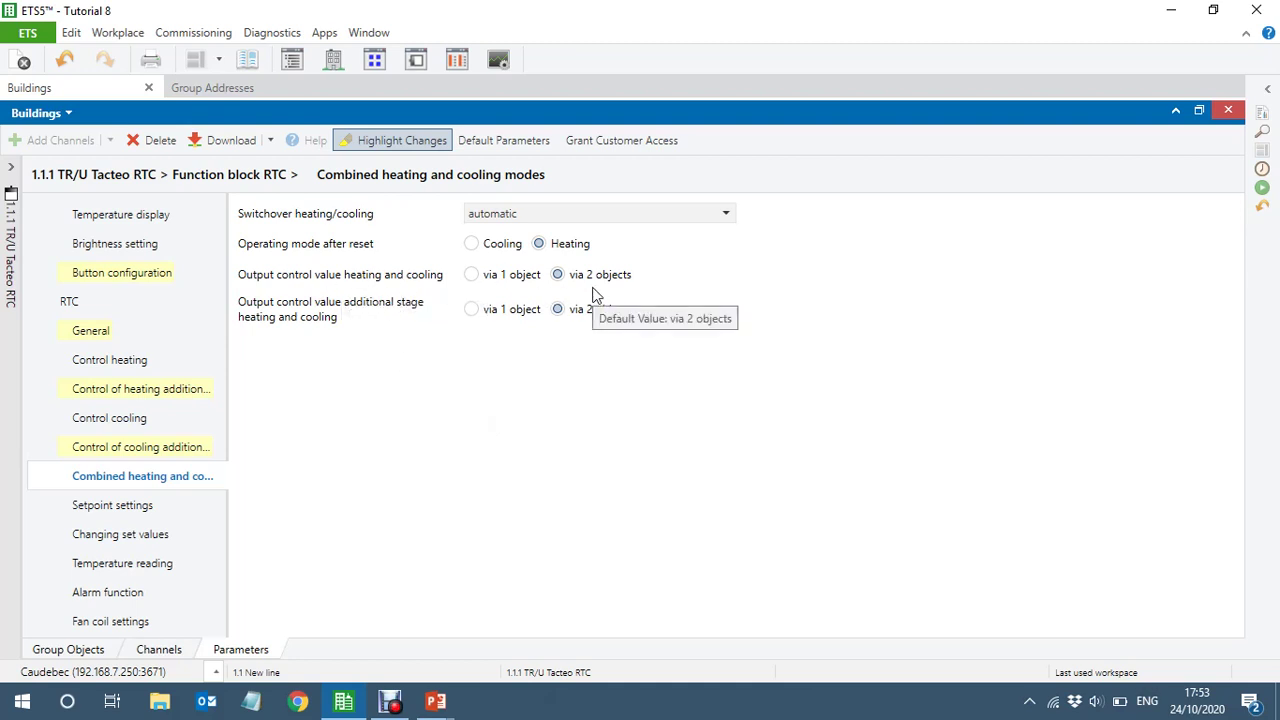
click(472, 276)
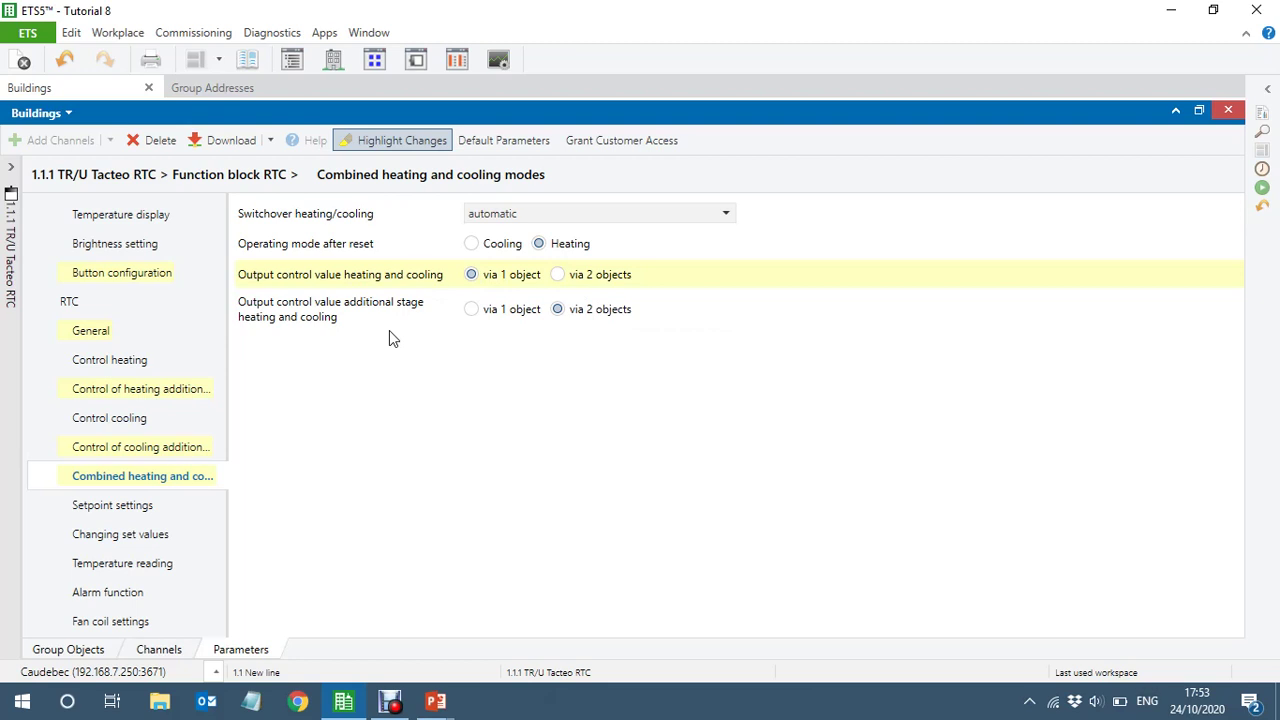
click(477, 311)
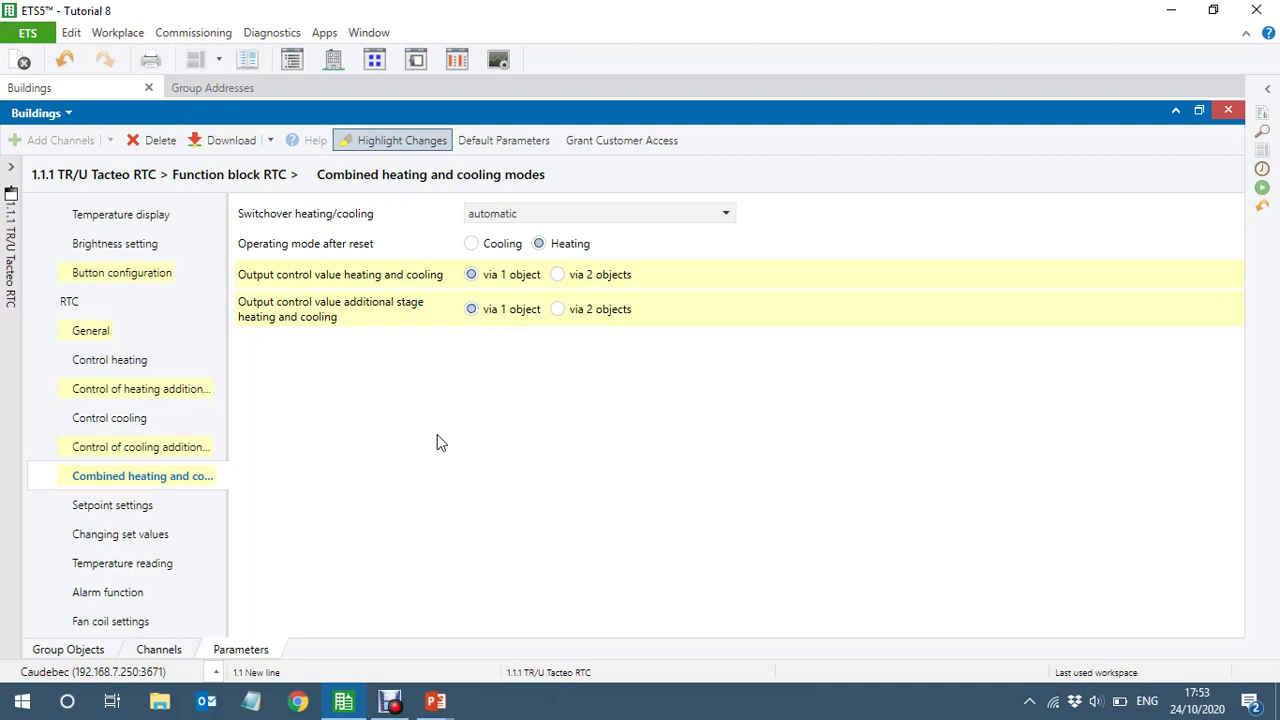
Check the setpoint and set value parameters, and set the cyclic sending of the current actual temperature to 00:05:00.
click(127, 506)
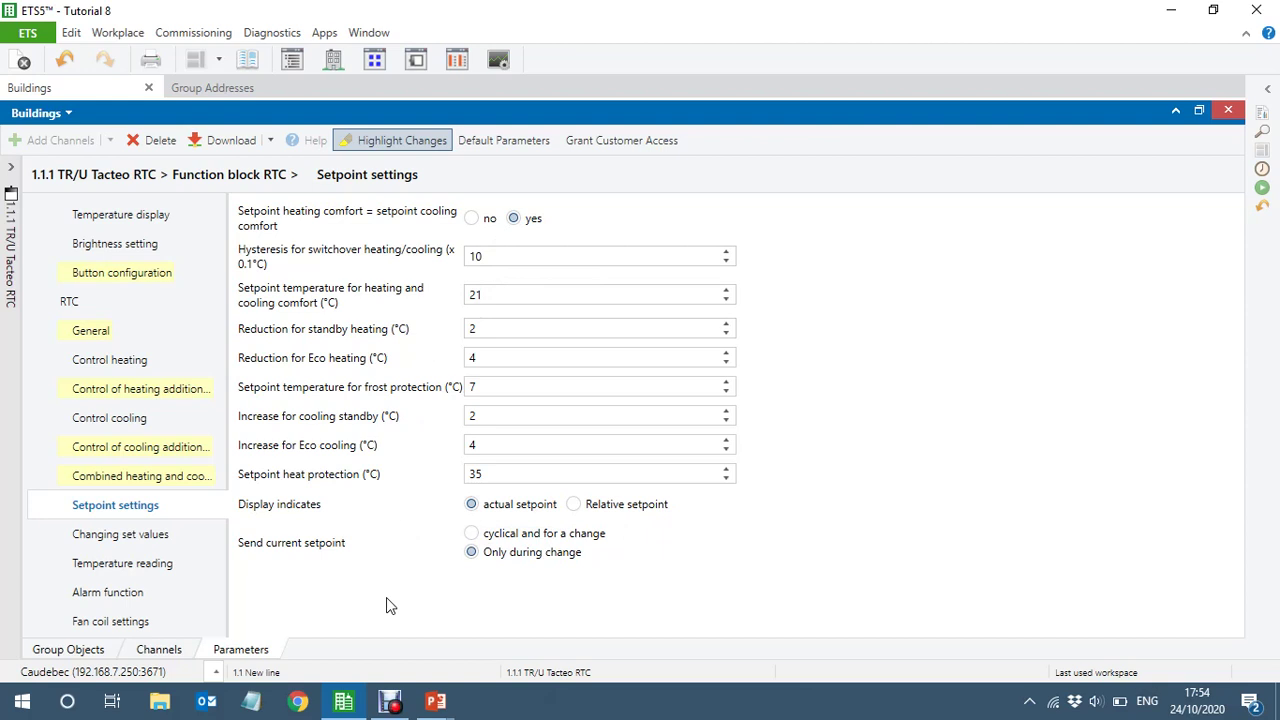
click(142, 537)
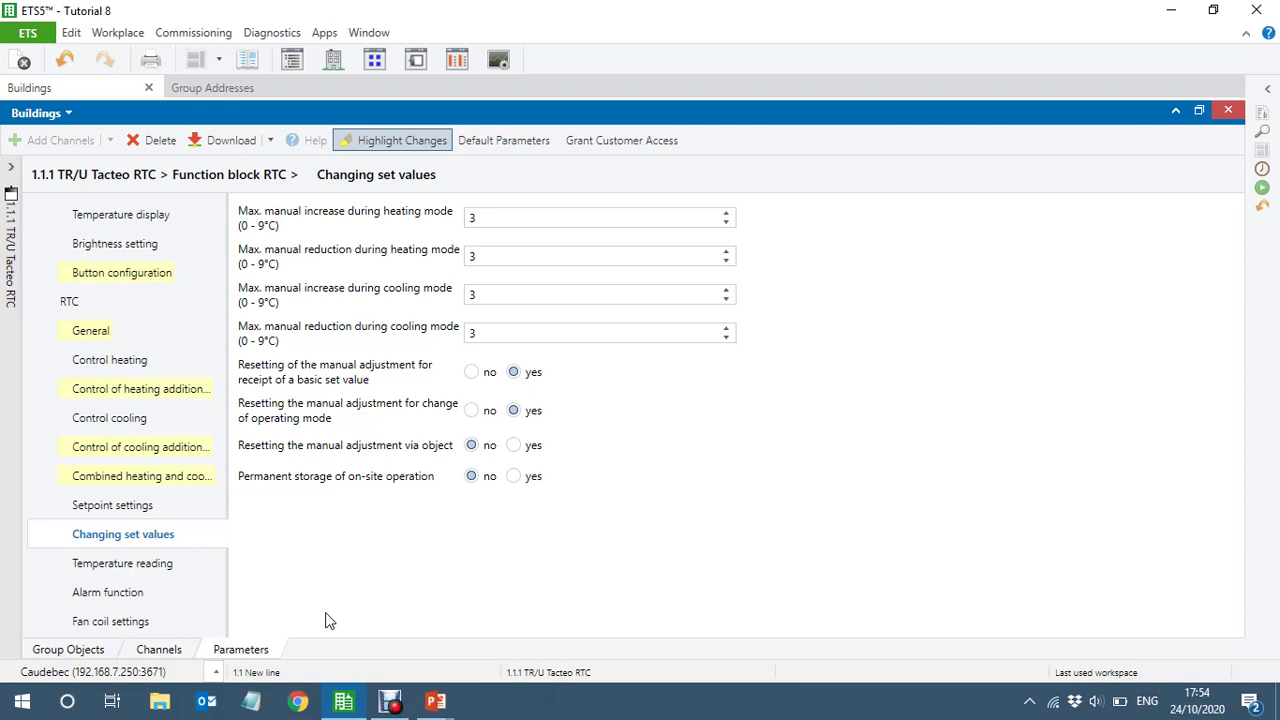
double_click(486, 219)
click(127, 566)
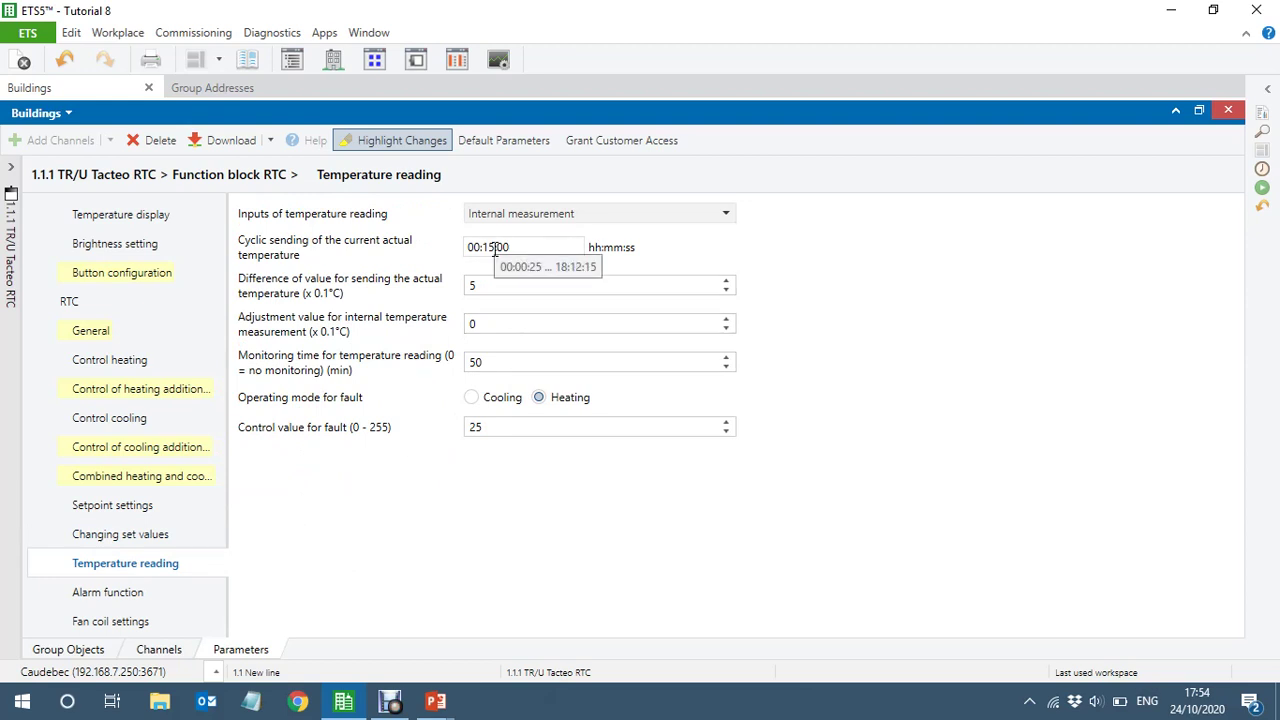
click(494, 249)
click(494, 249)
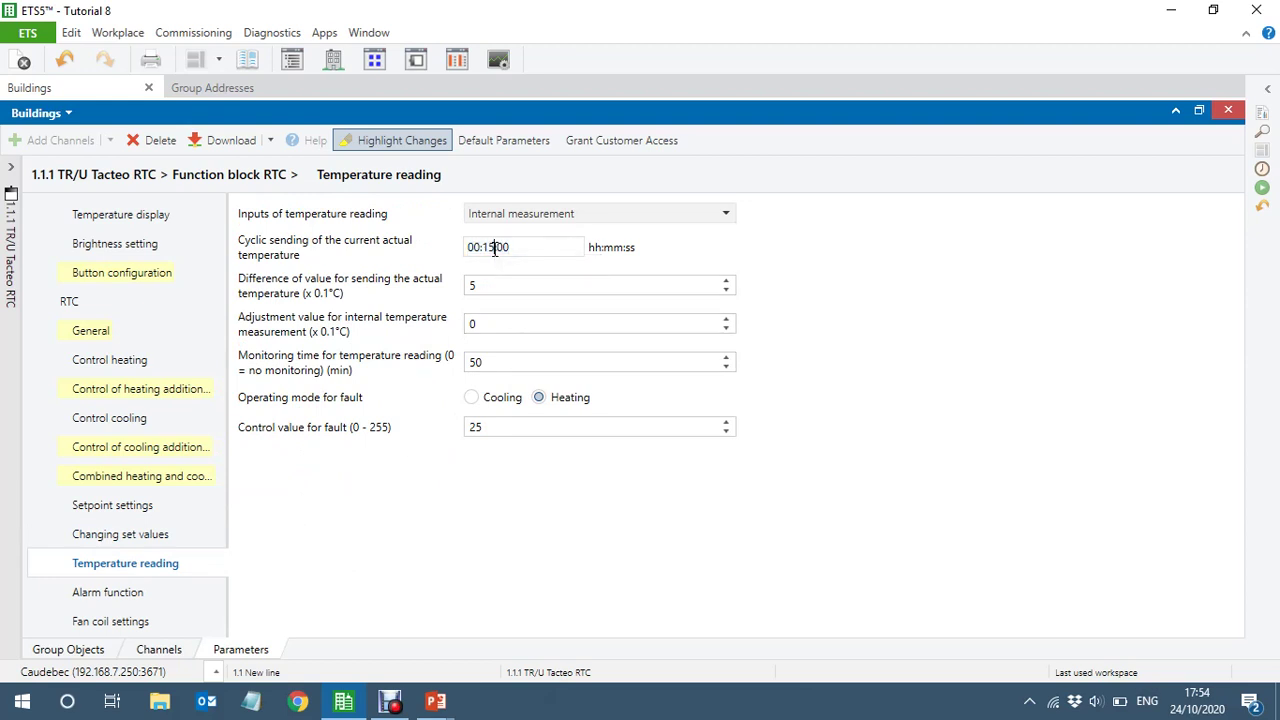
key(BackSpace)
key(BackSpace)
text(05)
Set the format of the stage output in the fan speed levels to 0..255.
drag(221, 394, 223, 490)
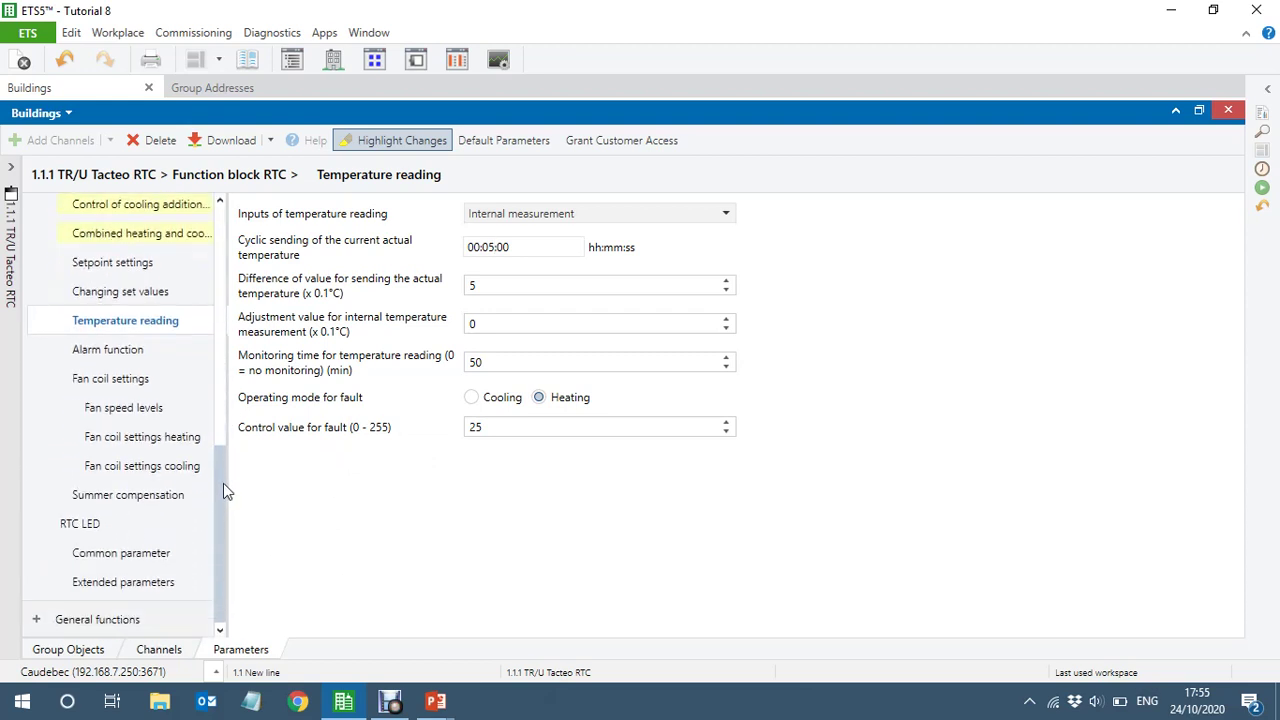
click(107, 385)
click(134, 414)
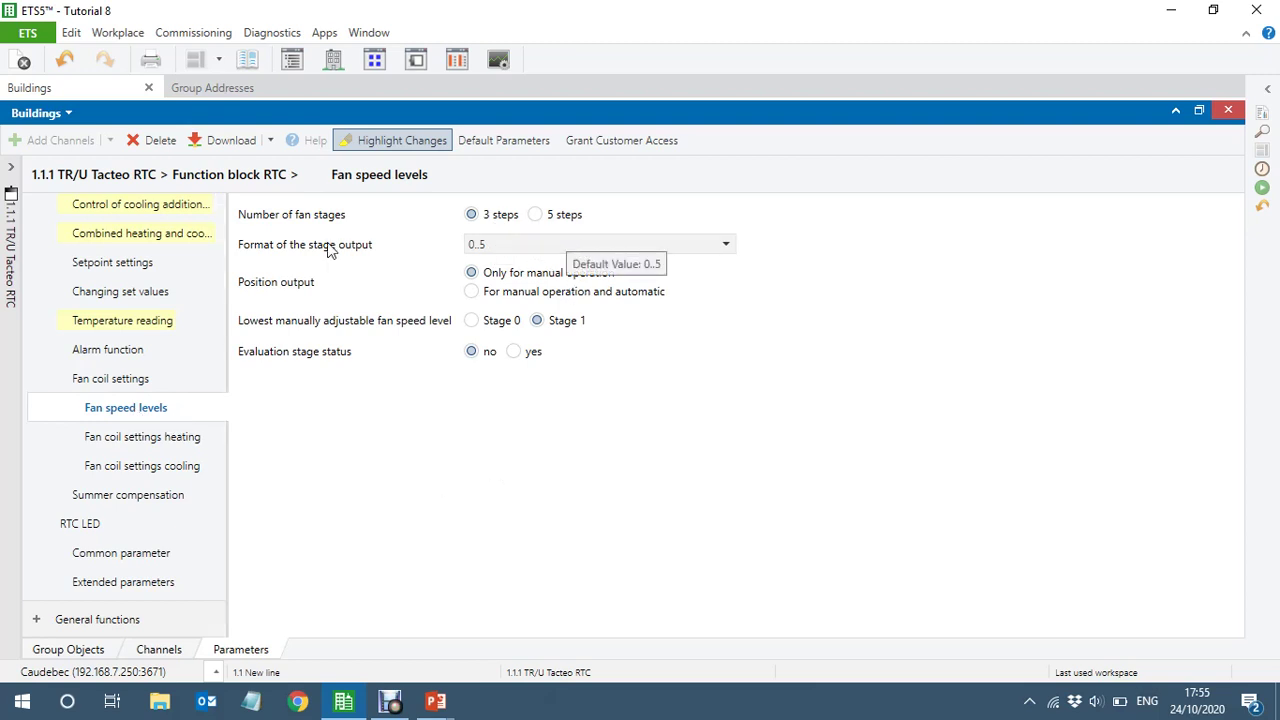
click(506, 252)
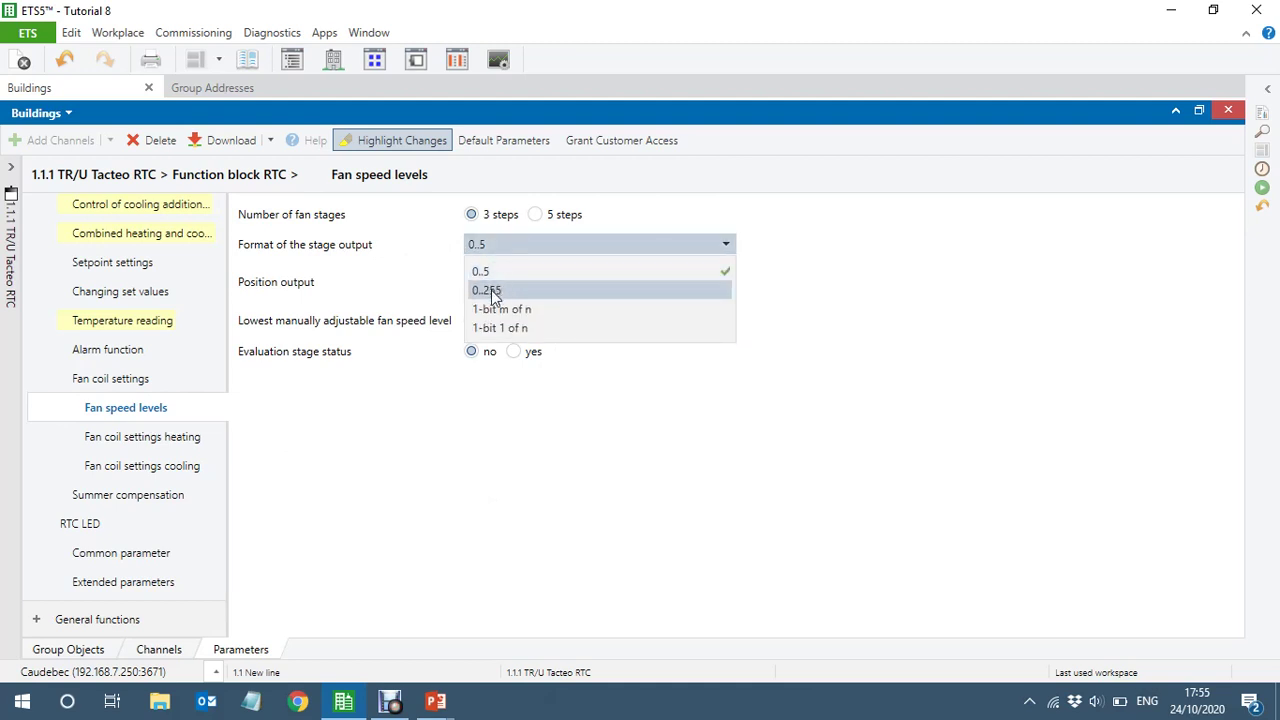
click(493, 291)
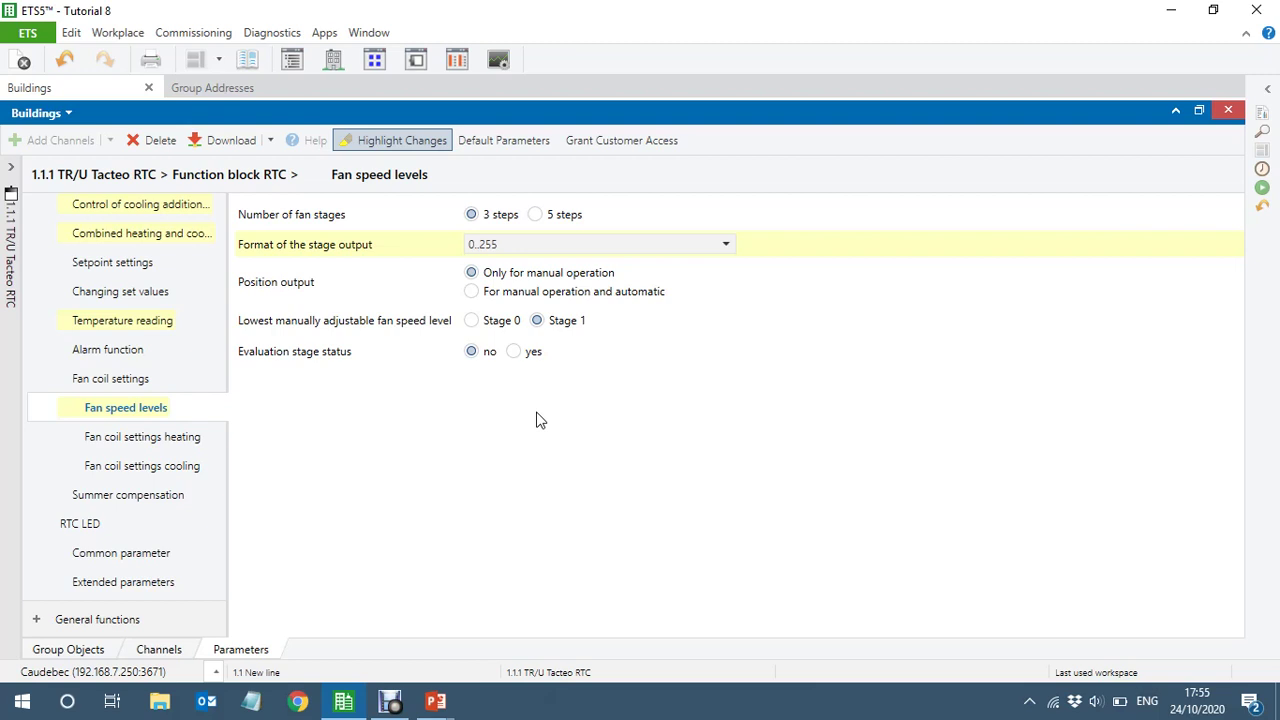
Check the fan coil and RTC LED parameters, and show the thermostat's group objects side by side with the Mitsubishi AC group addresses.
click(152, 446)
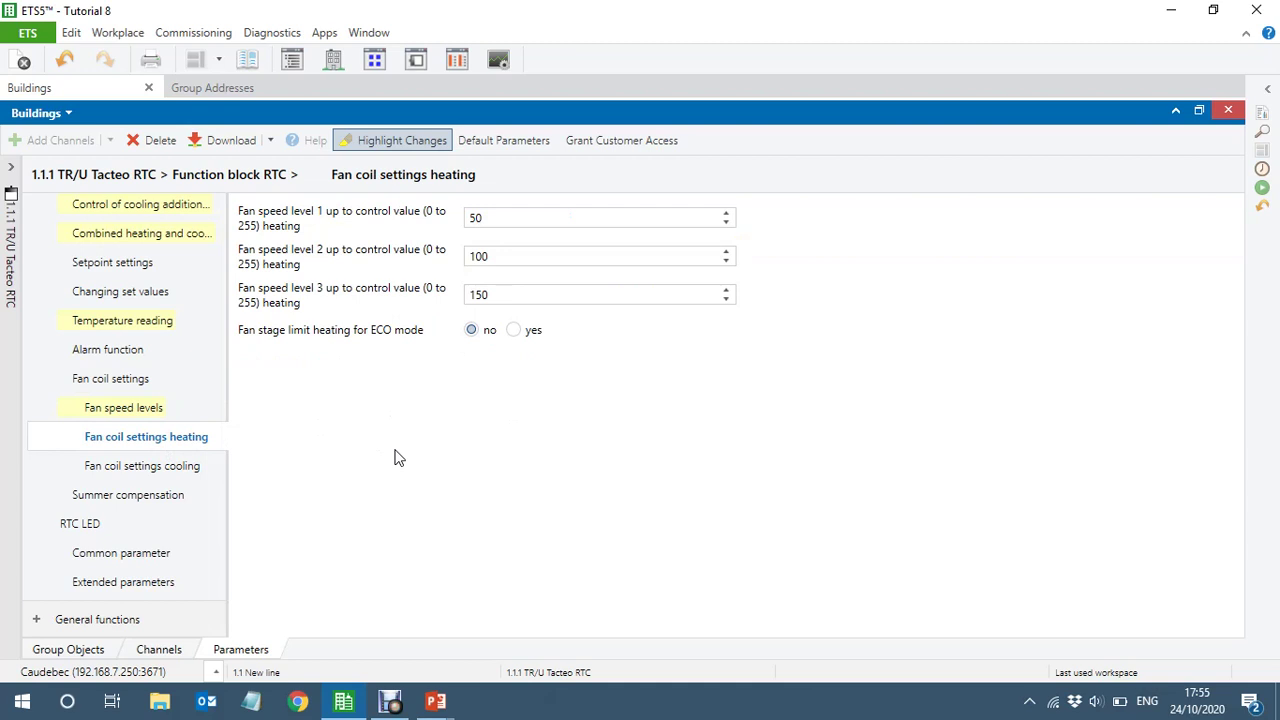
click(163, 474)
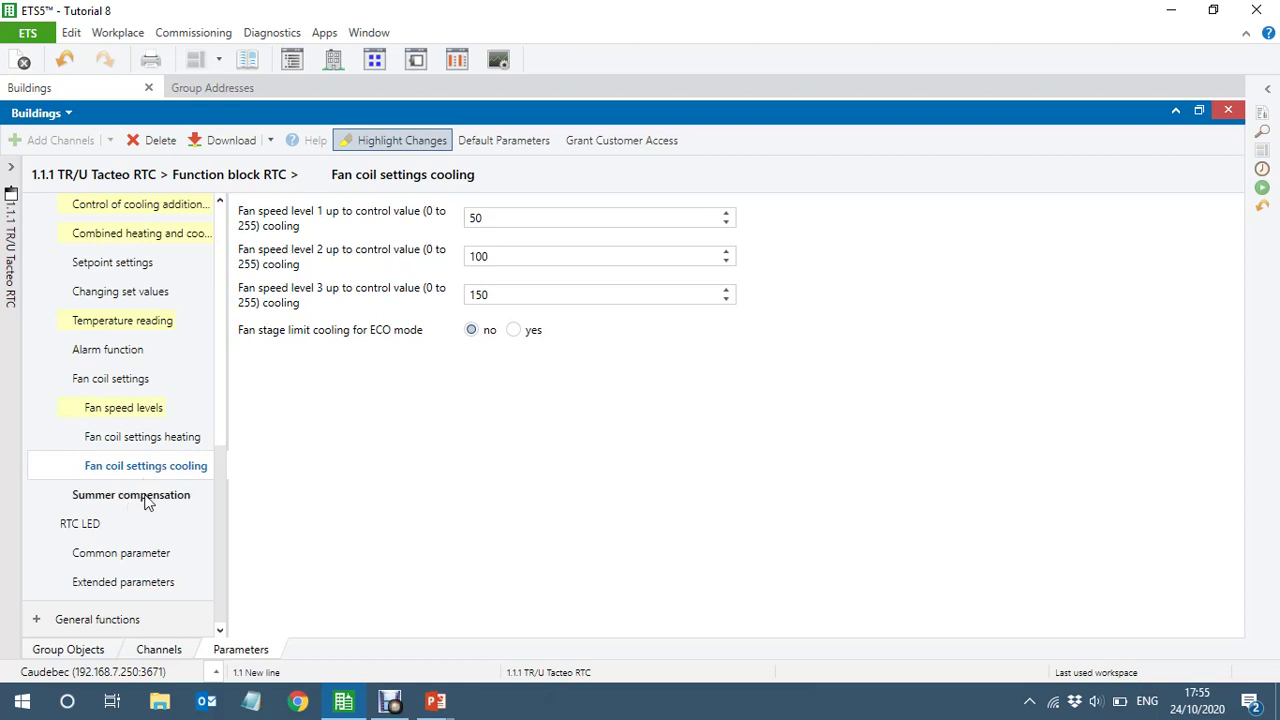
click(134, 554)
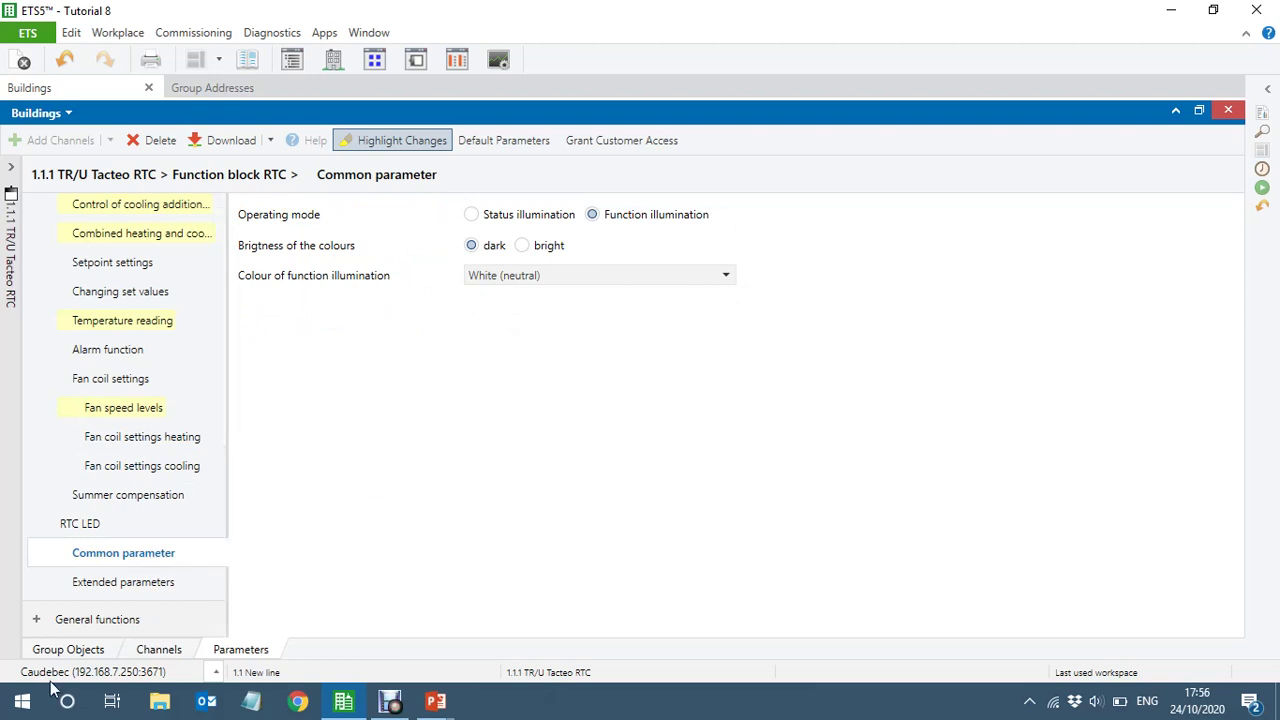
click(66, 651)
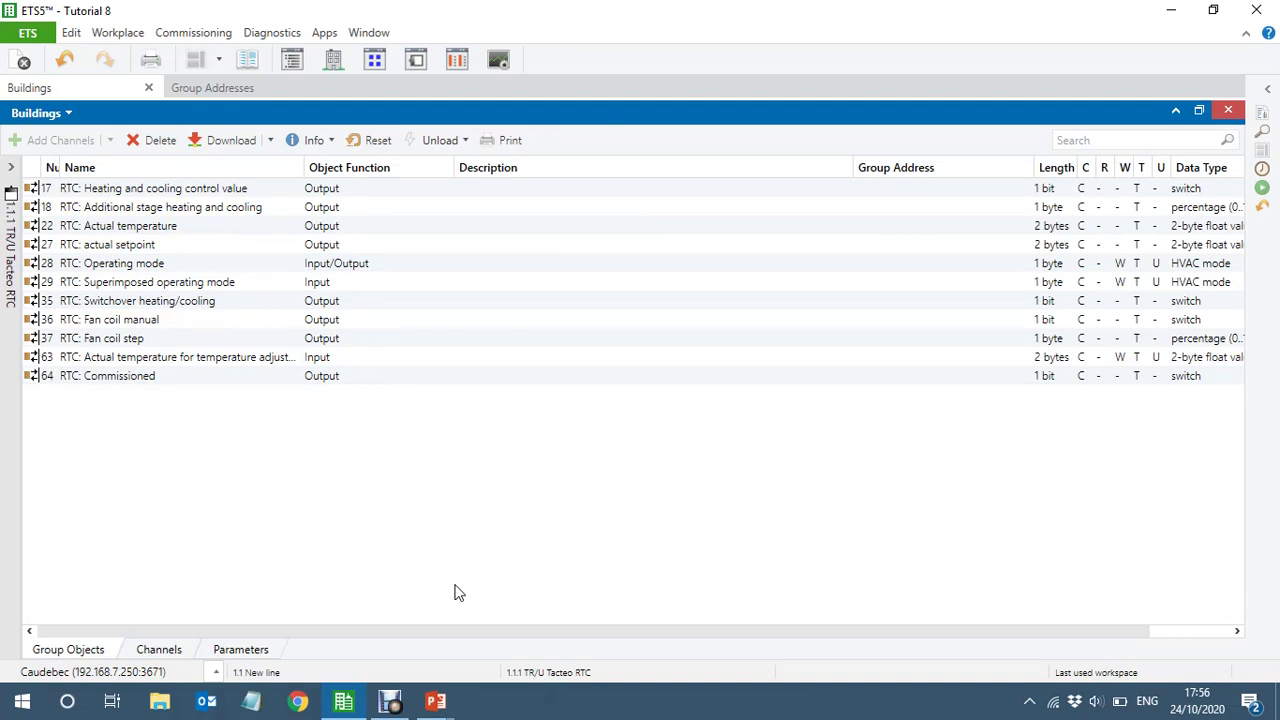
click(225, 92)
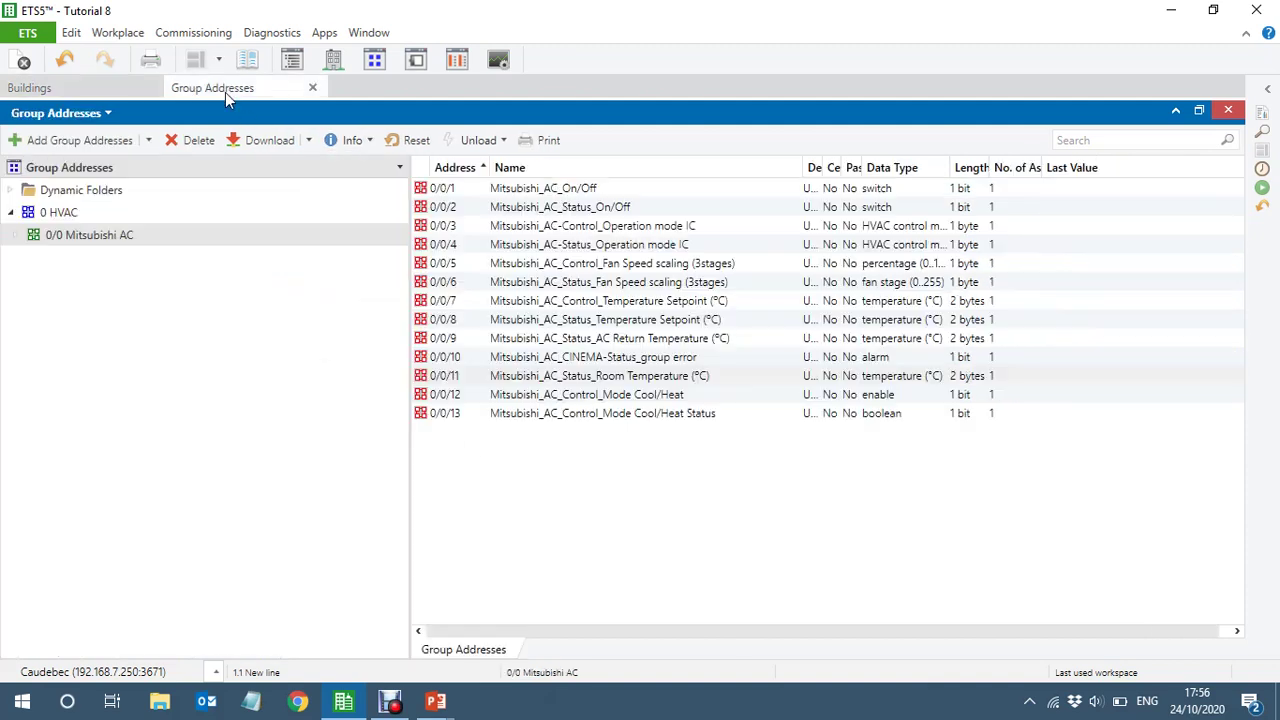
click(1200, 113)
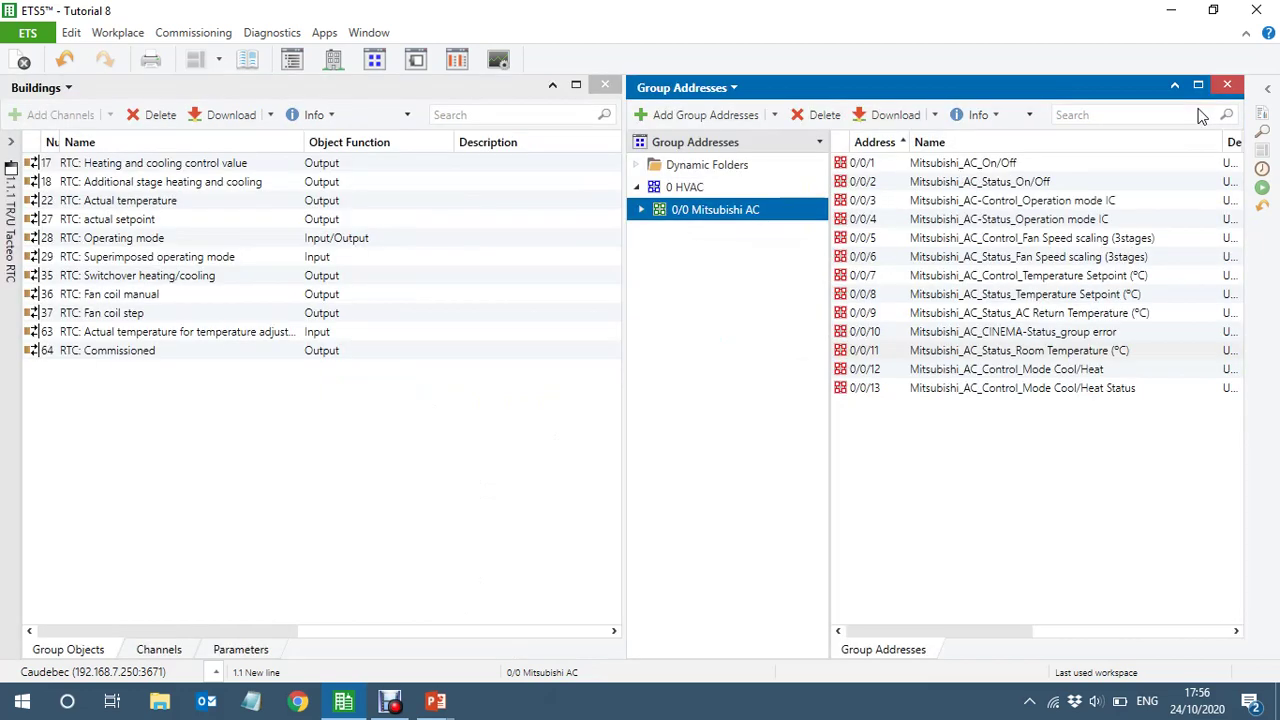
double_click(830, 434)
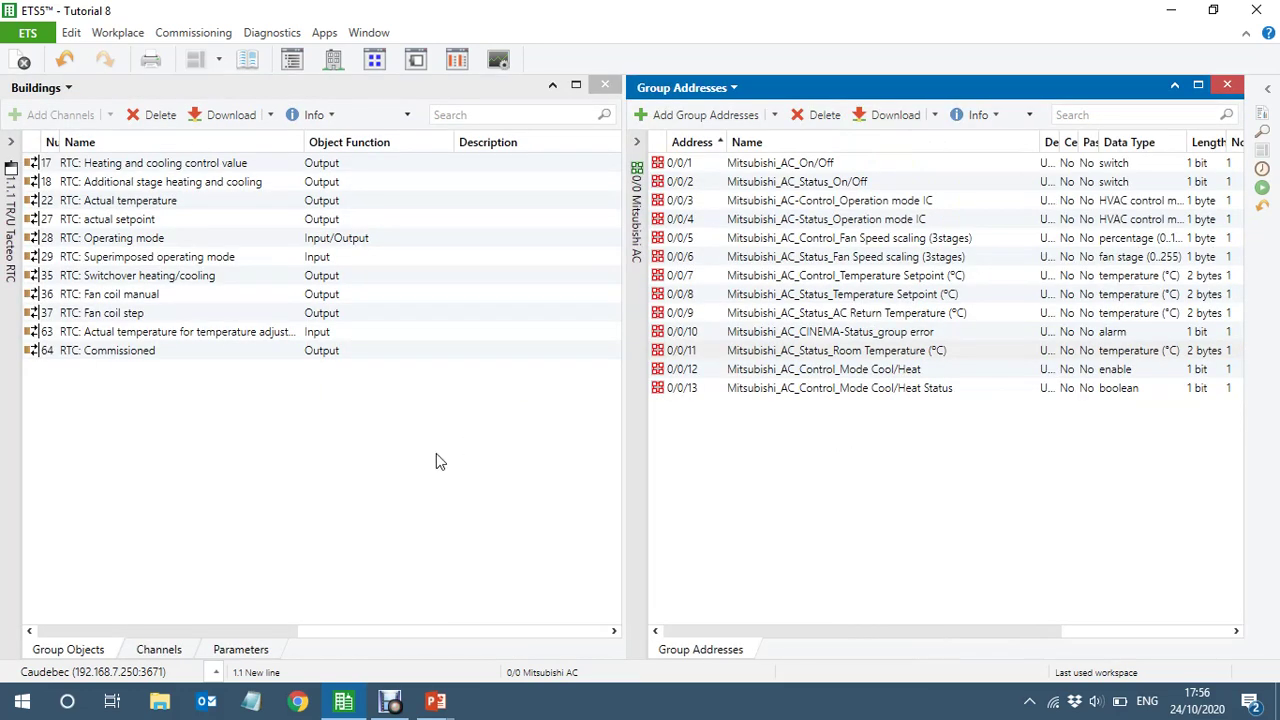
Link RTC: Heating and cooling control value to Mitsubishi_AC_On/Off (0/0/1) and RTC: Actual temperature to the room temperature address 0/0/11.
click(252, 166)
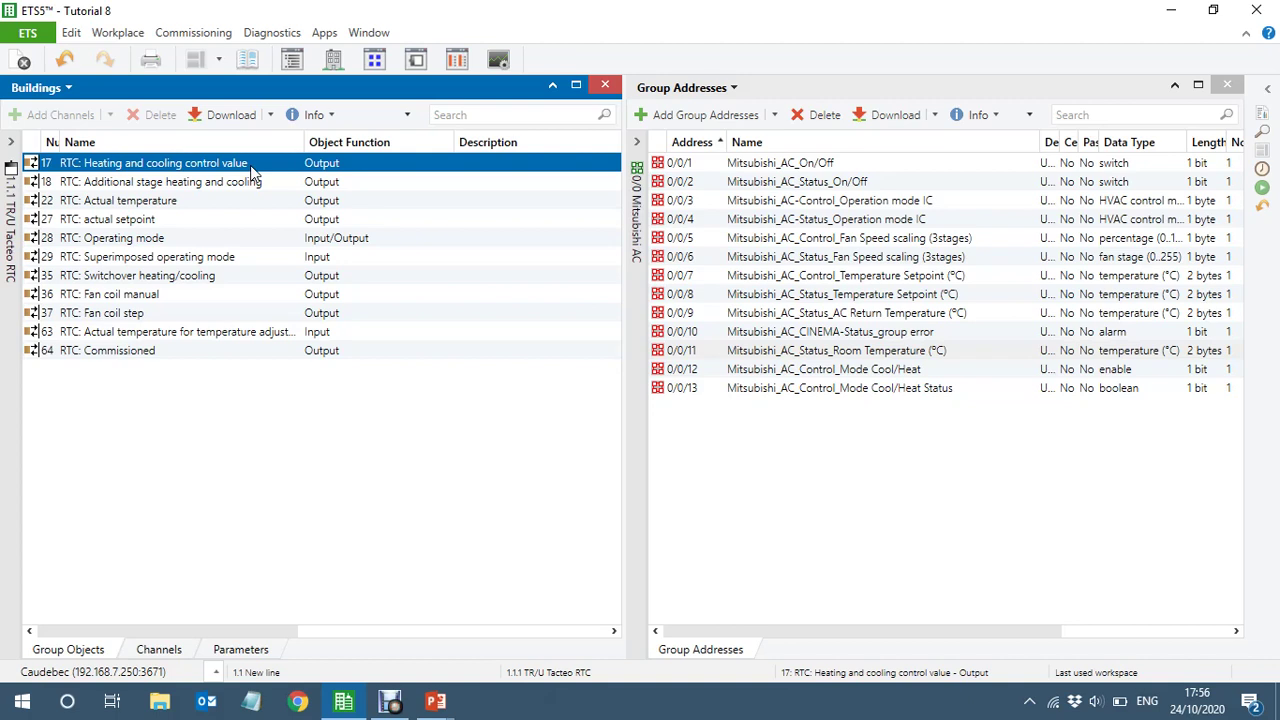
drag(252, 168, 860, 160)
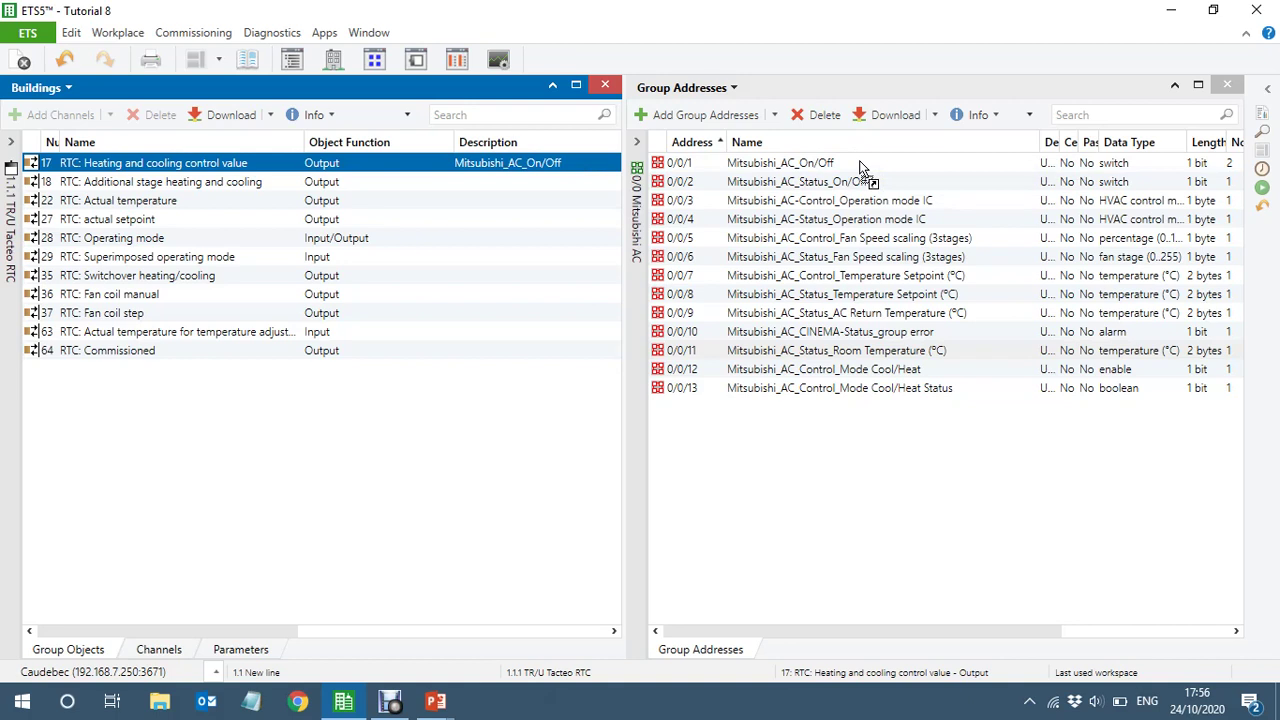
click(355, 187)
click(355, 205)
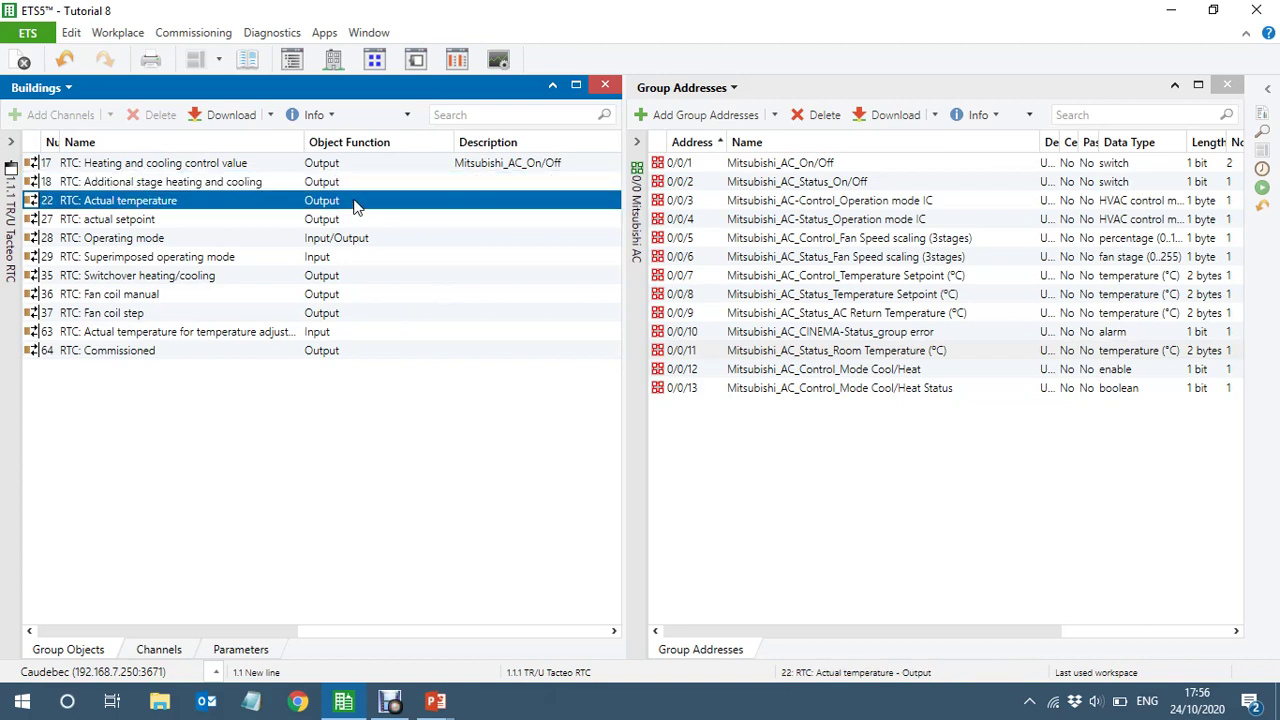
drag(357, 205, 857, 365)
Rename group address 0/0/11 to Mitsubishi_AC_Room Current Temperature (ºC).
click(822, 360)
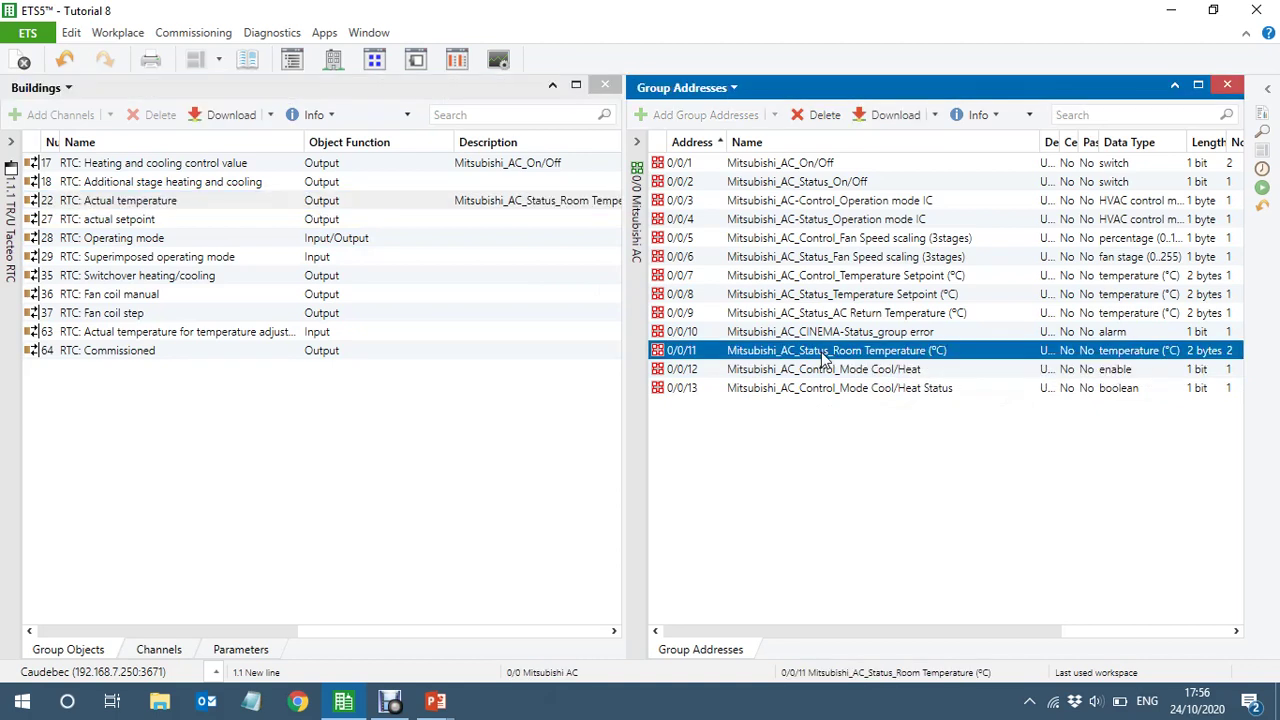
drag(804, 350, 838, 350)
key(BackSpace)
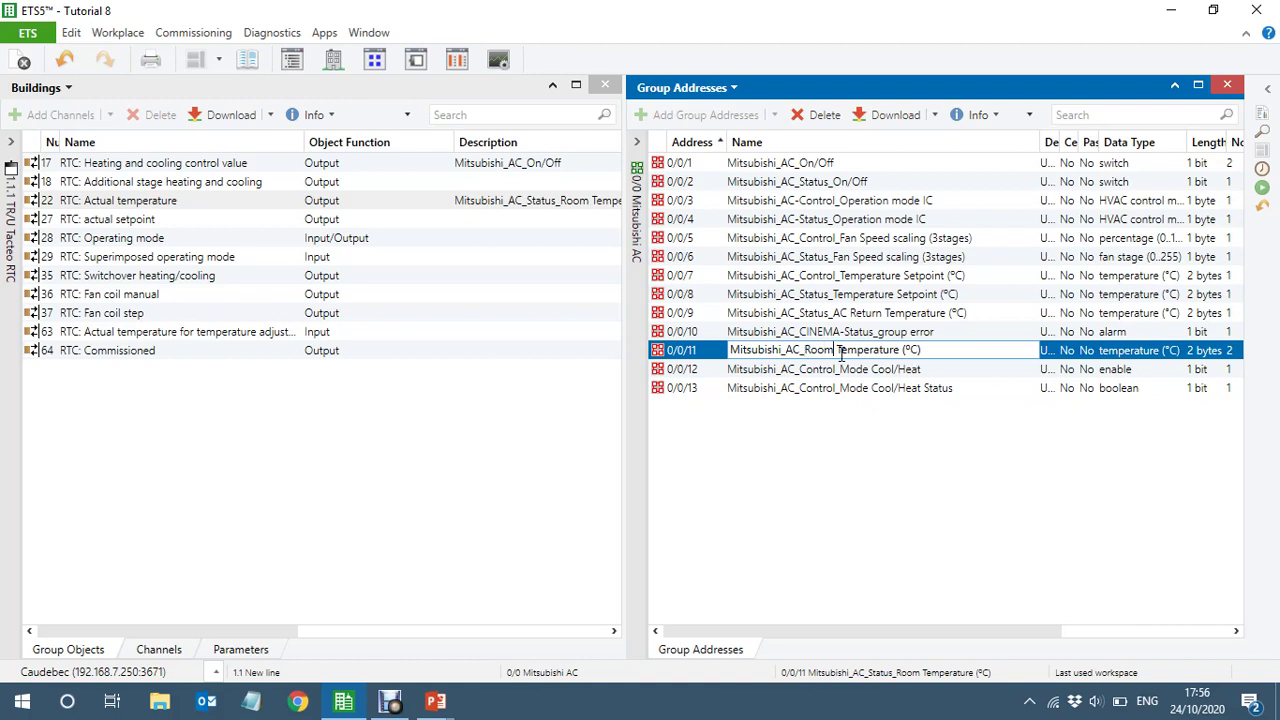
text(Current)
key(Return)
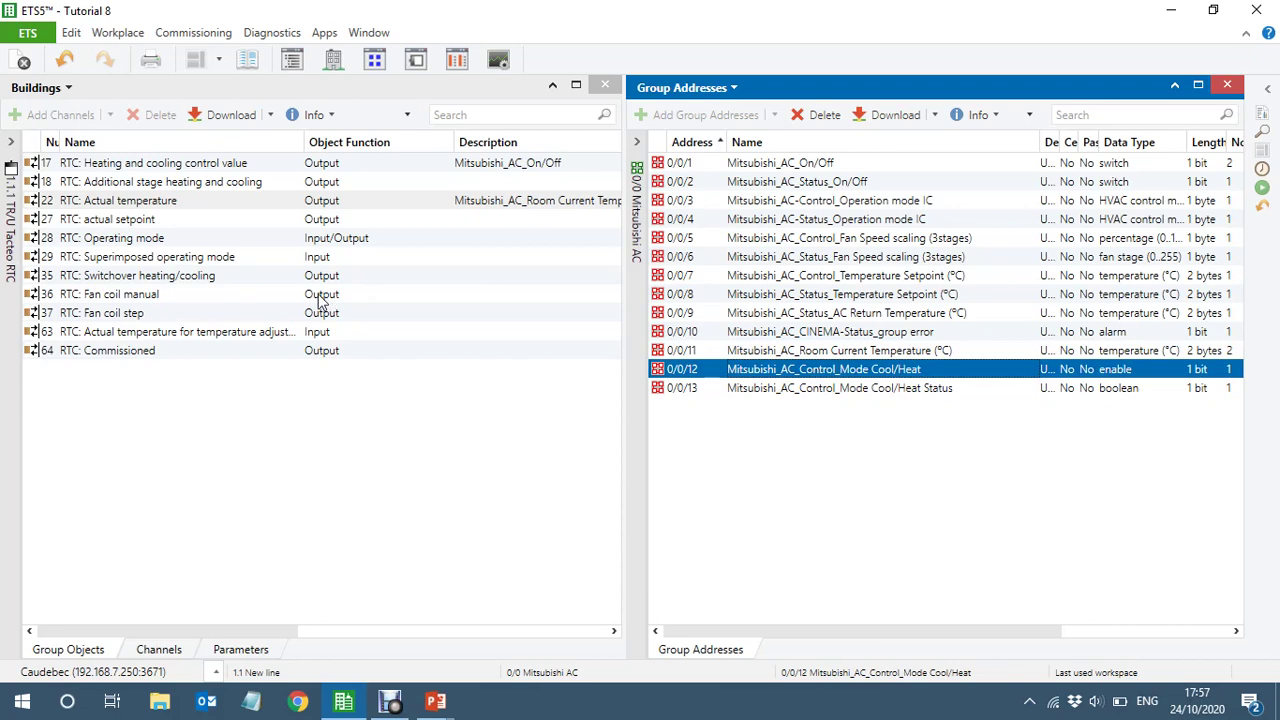
Link RTC: actual setpoint to Mitsubishi_AC_Control_Temperature Setpoint (0/0/7) and RTC: Switchover heating/cooling to Mitsubishi_AC_Control_Mode Cool/Heat (0/0/12).
click(167, 224)
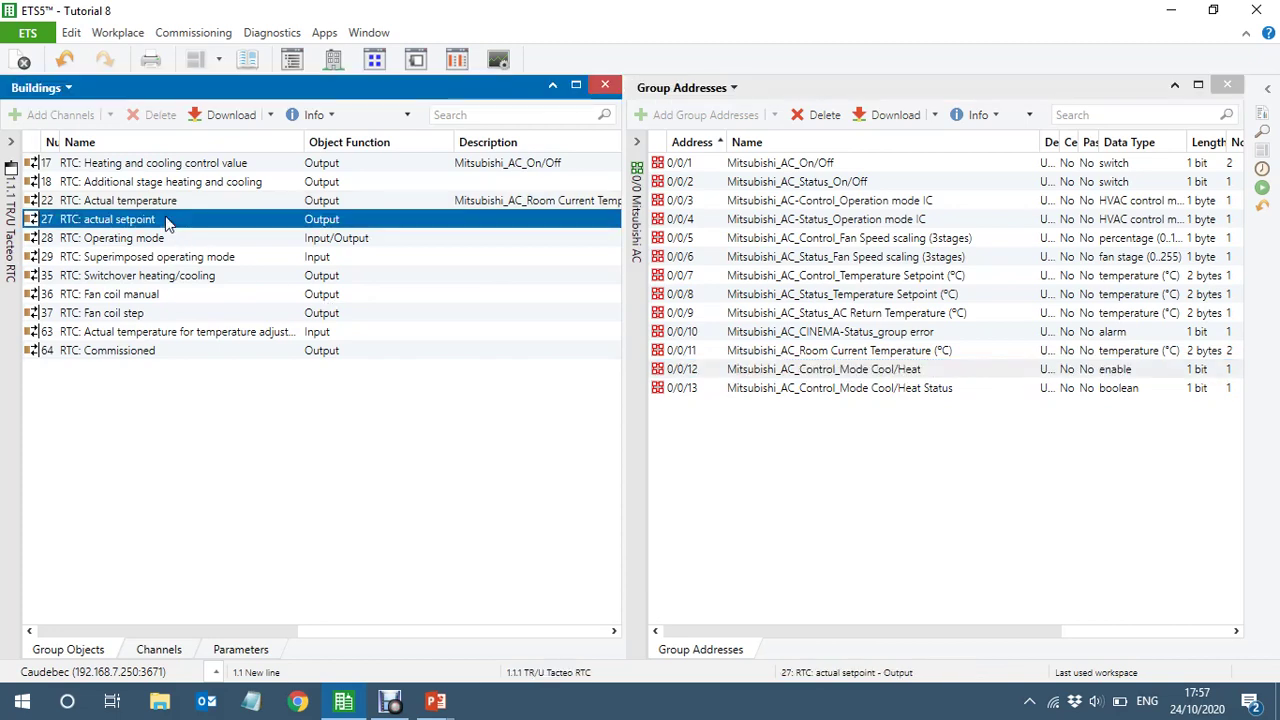
drag(167, 224, 884, 284)
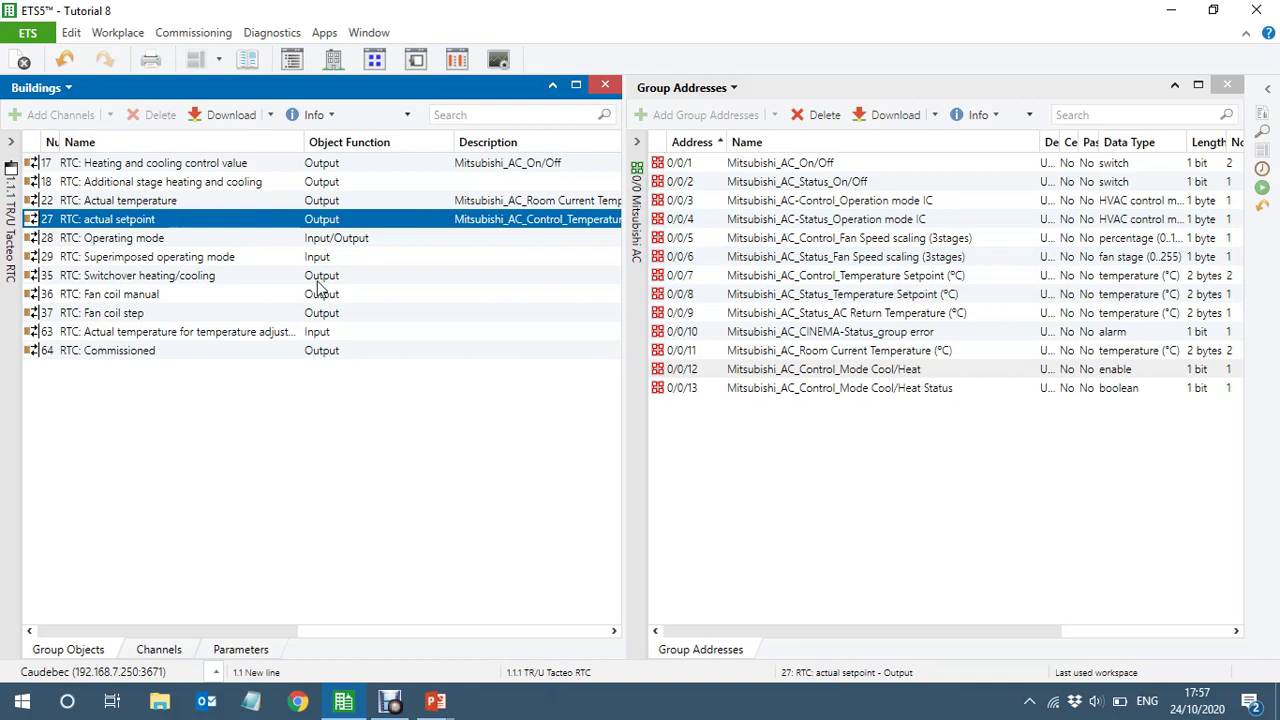
click(171, 243)
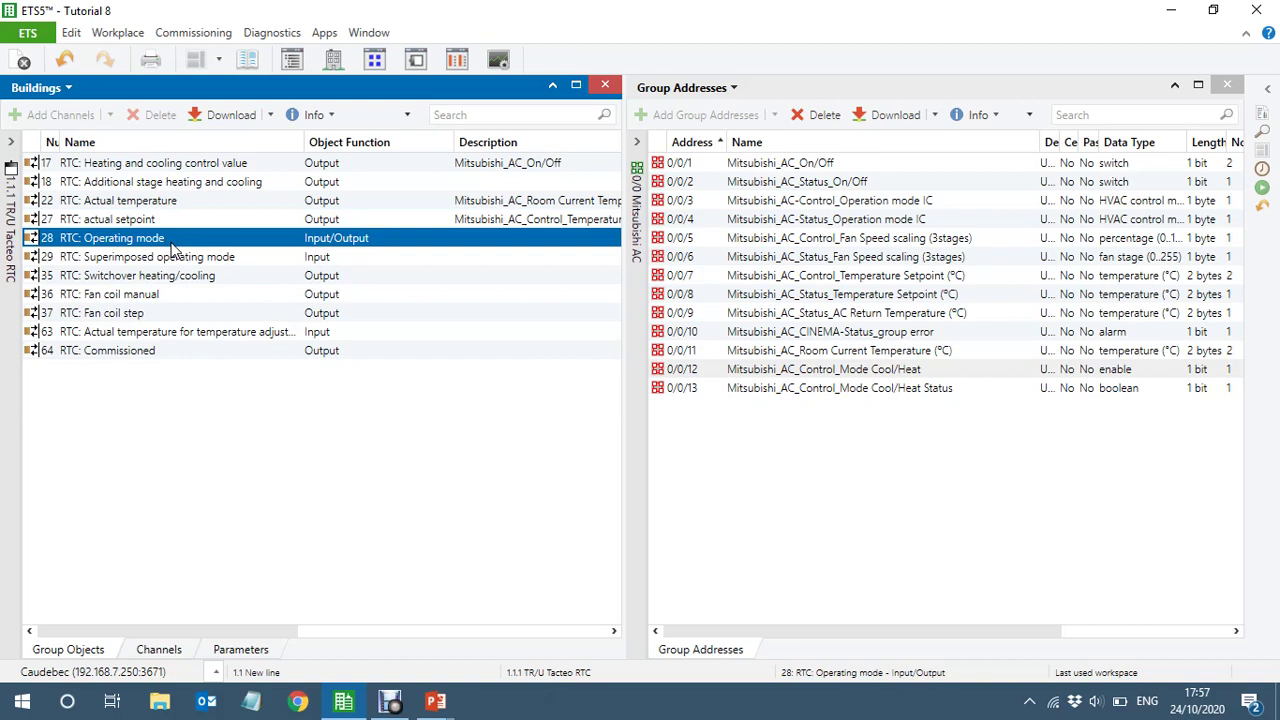
click(222, 280)
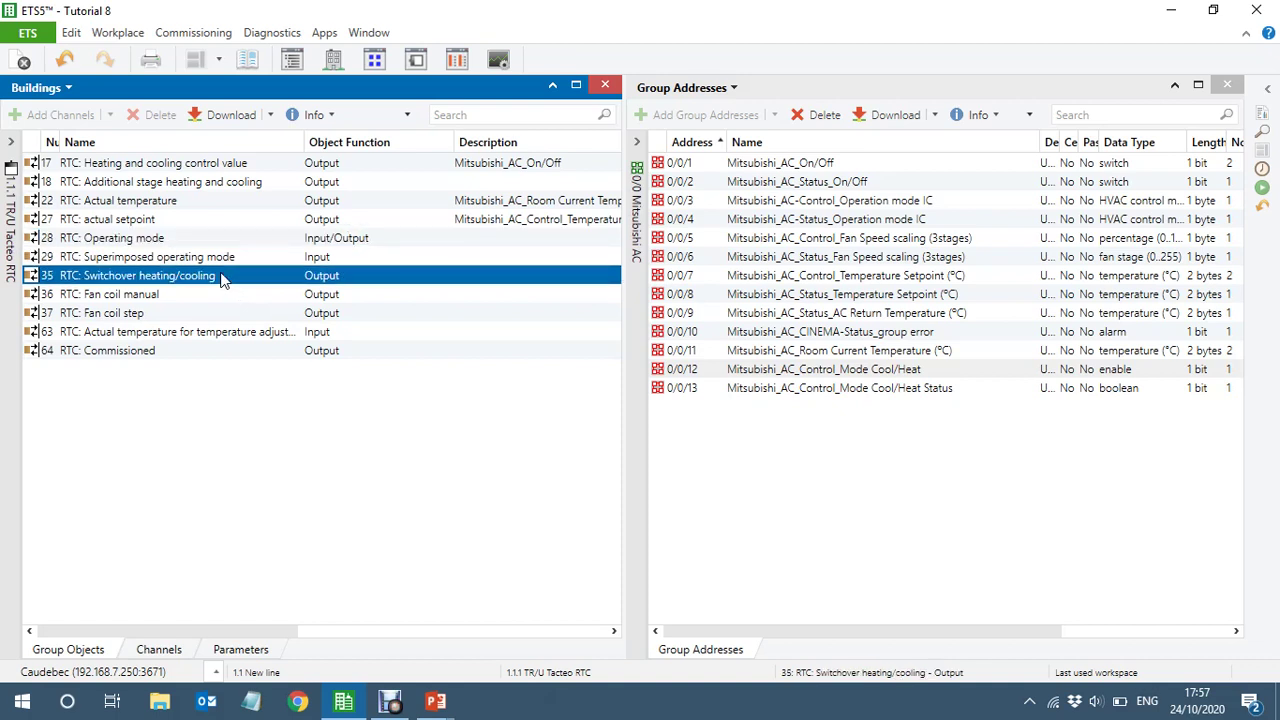
drag(222, 280, 851, 377)
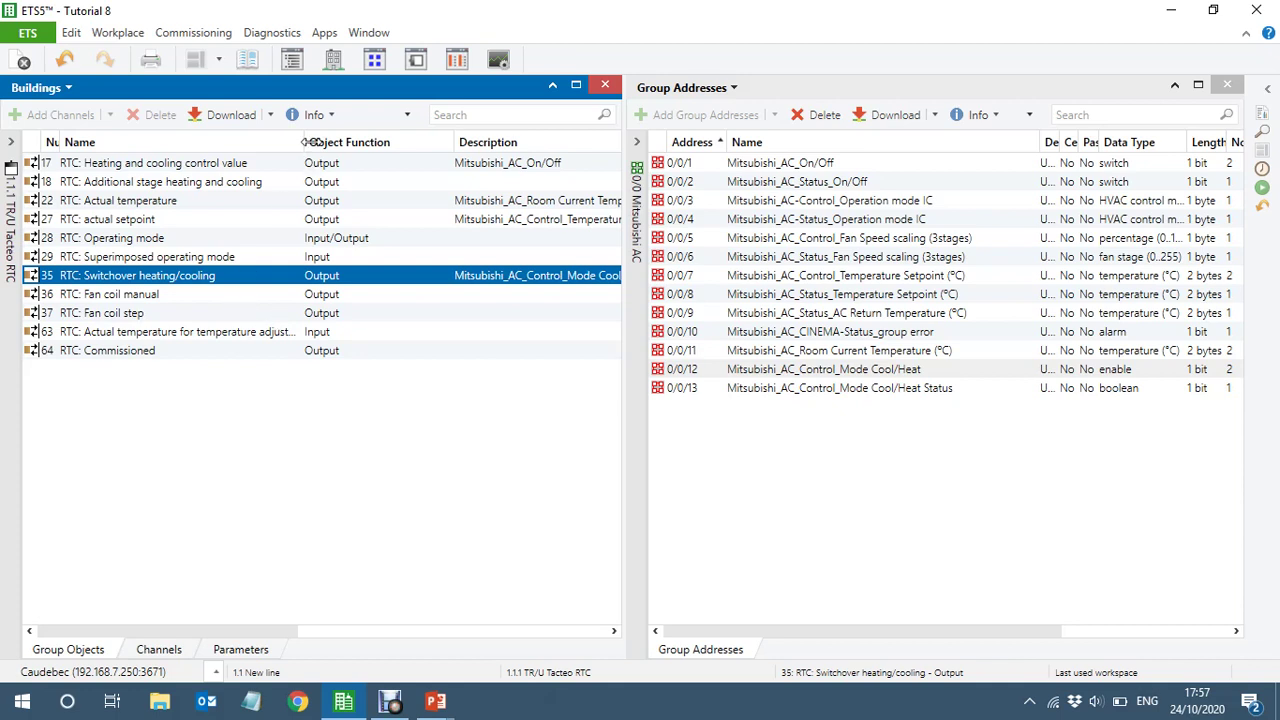
Narrow the group objects' name and object function columns, and link RTC: Fan coil step to Mitsubishi_AC_Control_Fan Speed scaling (3stages) (0/0/5).
drag(304, 142, 274, 142)
drag(425, 142, 316, 142)
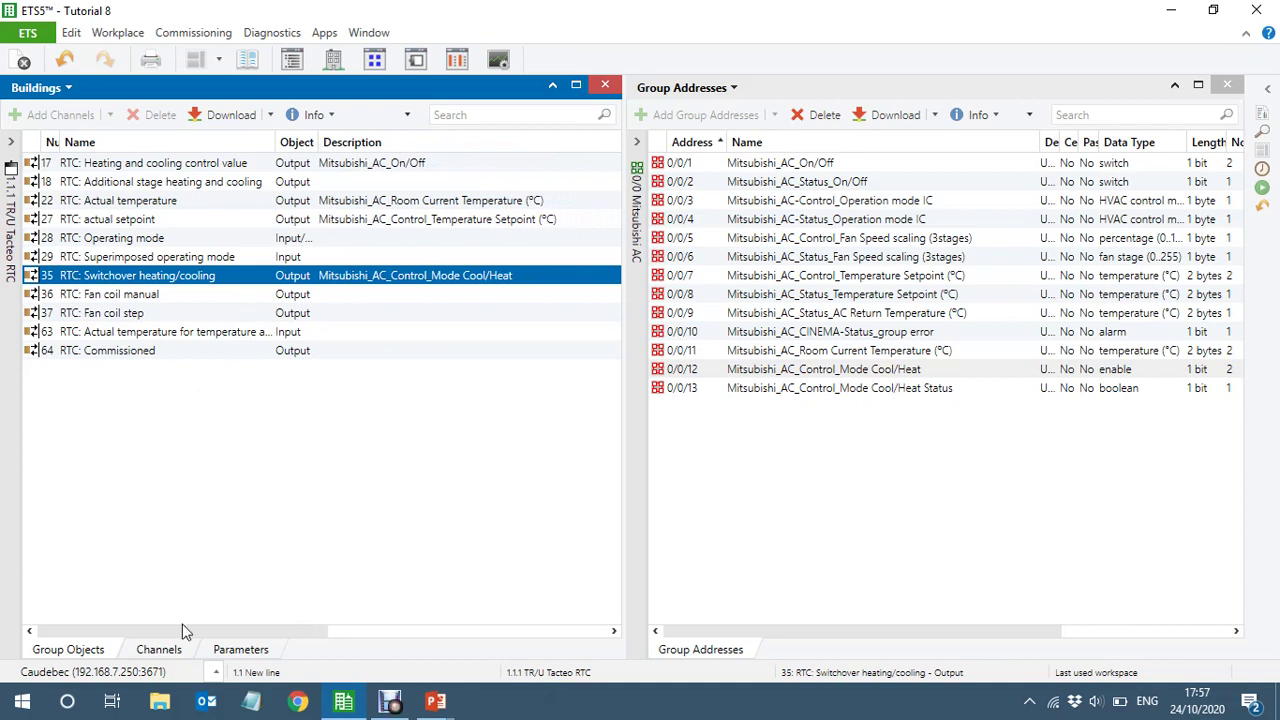
drag(151, 631, 25, 566)
click(193, 299)
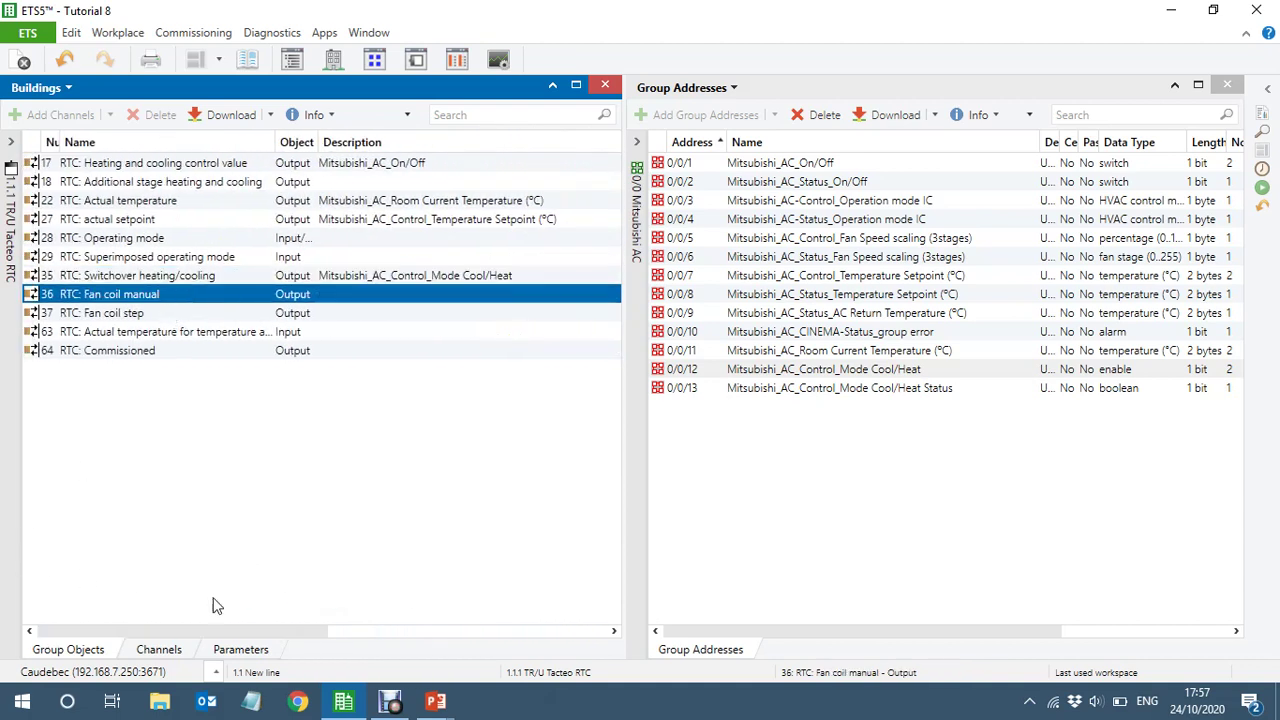
drag(162, 628, 83, 568)
click(166, 318)
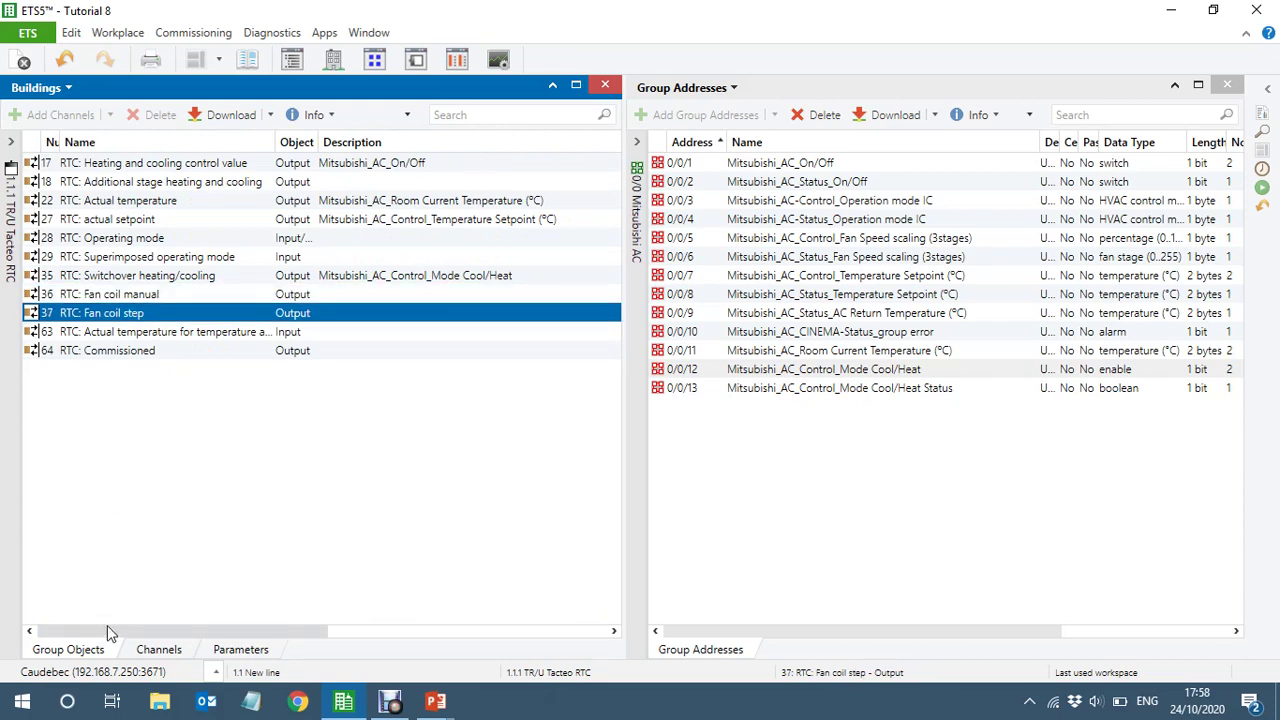
drag(107, 625, 24, 607)
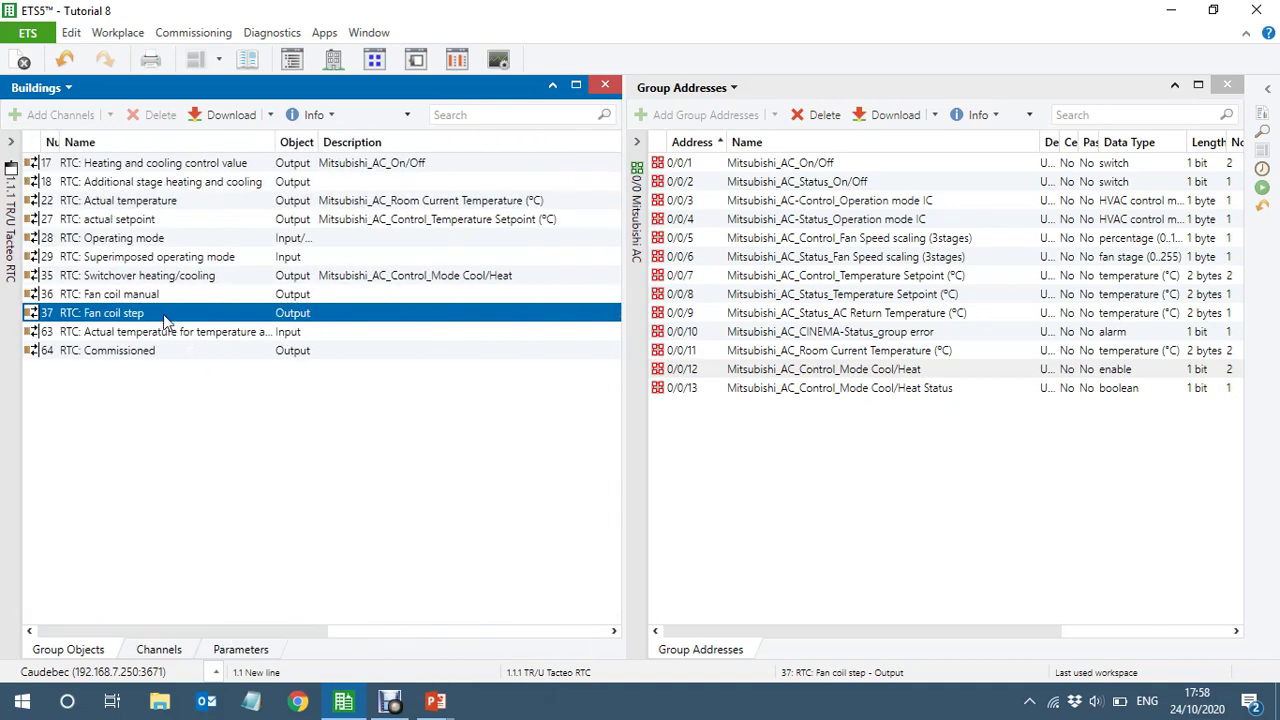
drag(157, 316, 938, 243)
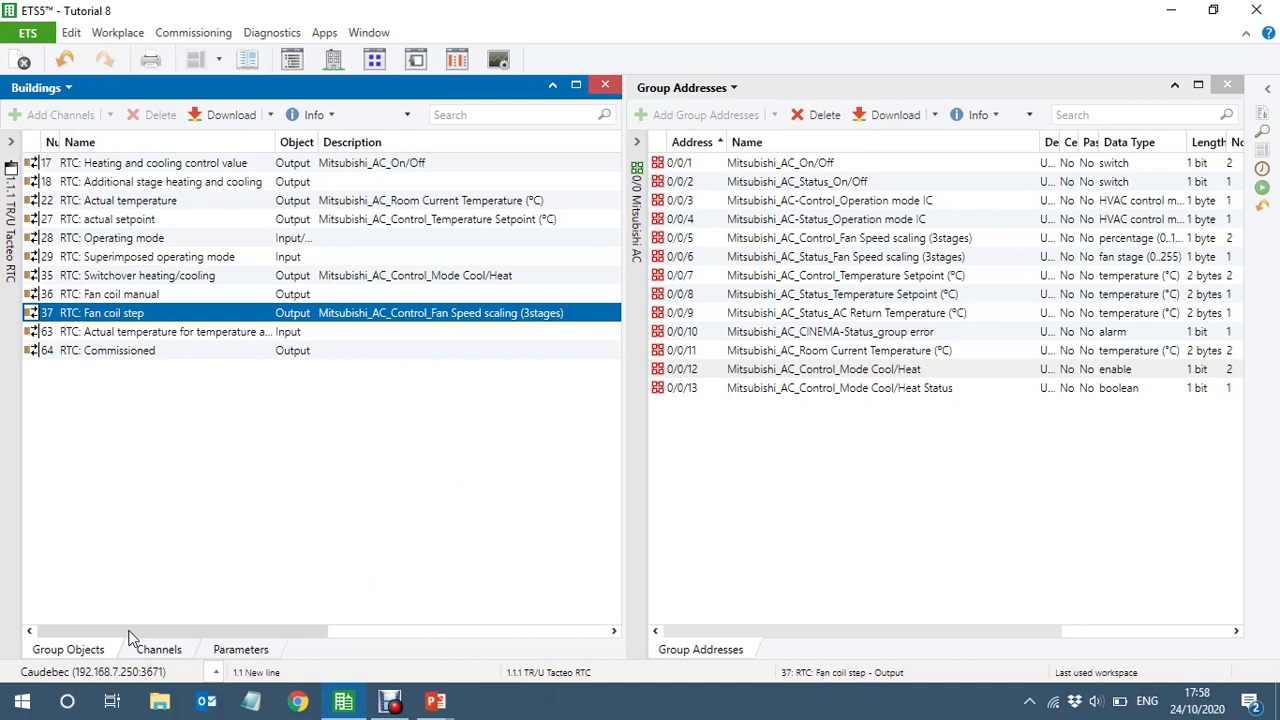
Review the thermostat group objects' linked addresses, lengths and data types, widening the name column to read the full names.
drag(130, 637, 37, 628)
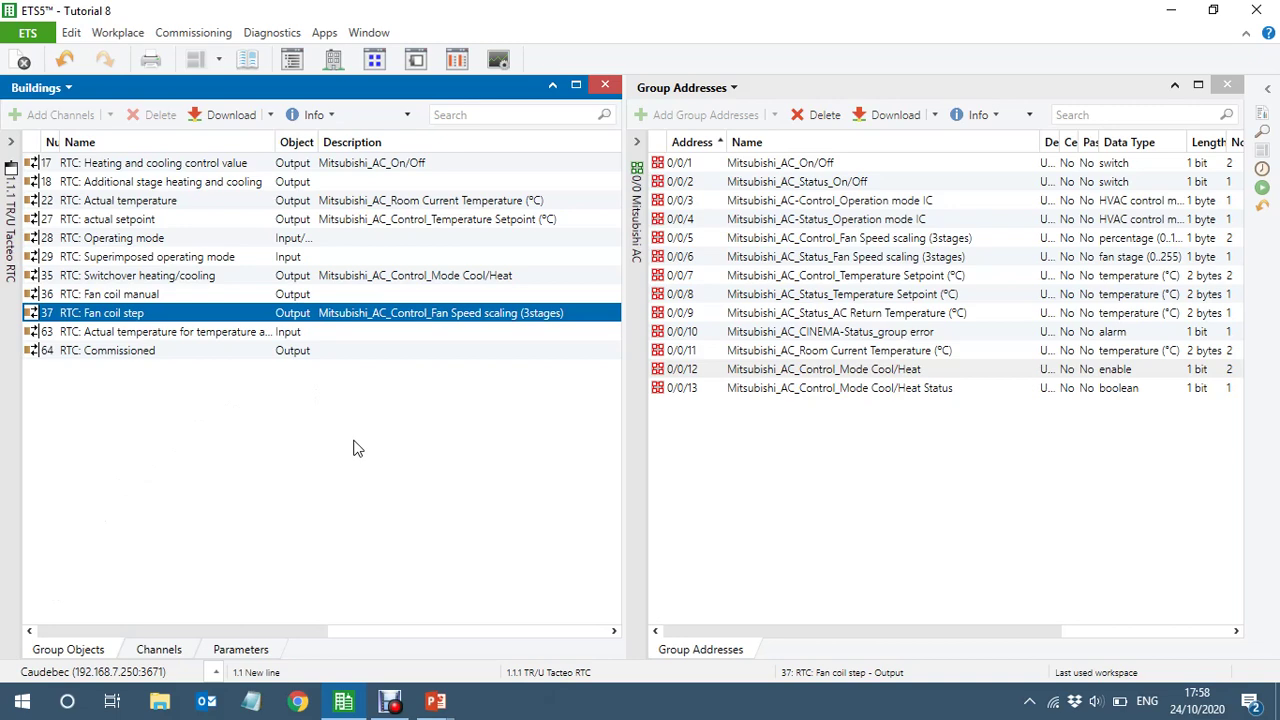
mouse_move(212, 630)
mouse_down()
mouse_move(376, 608)
mouse_move(206, 614)
mouse_up()
click(198, 336)
drag(272, 141, 338, 148)
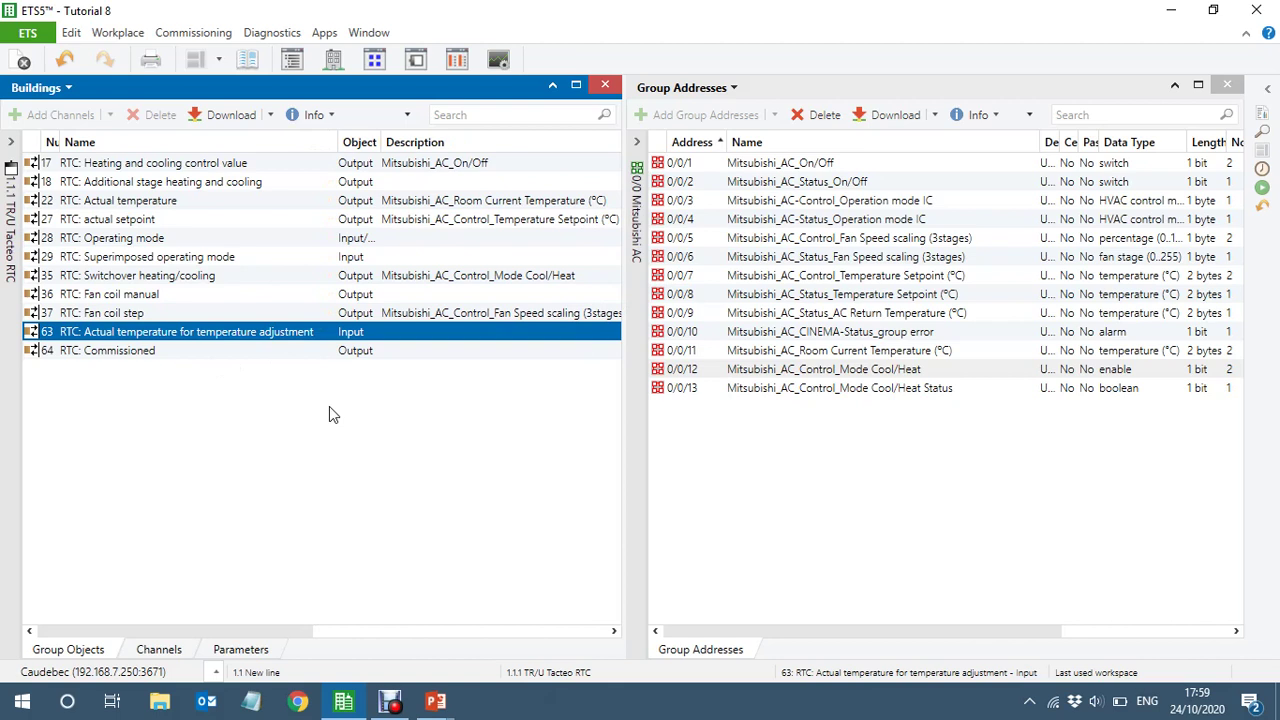
click(293, 190)
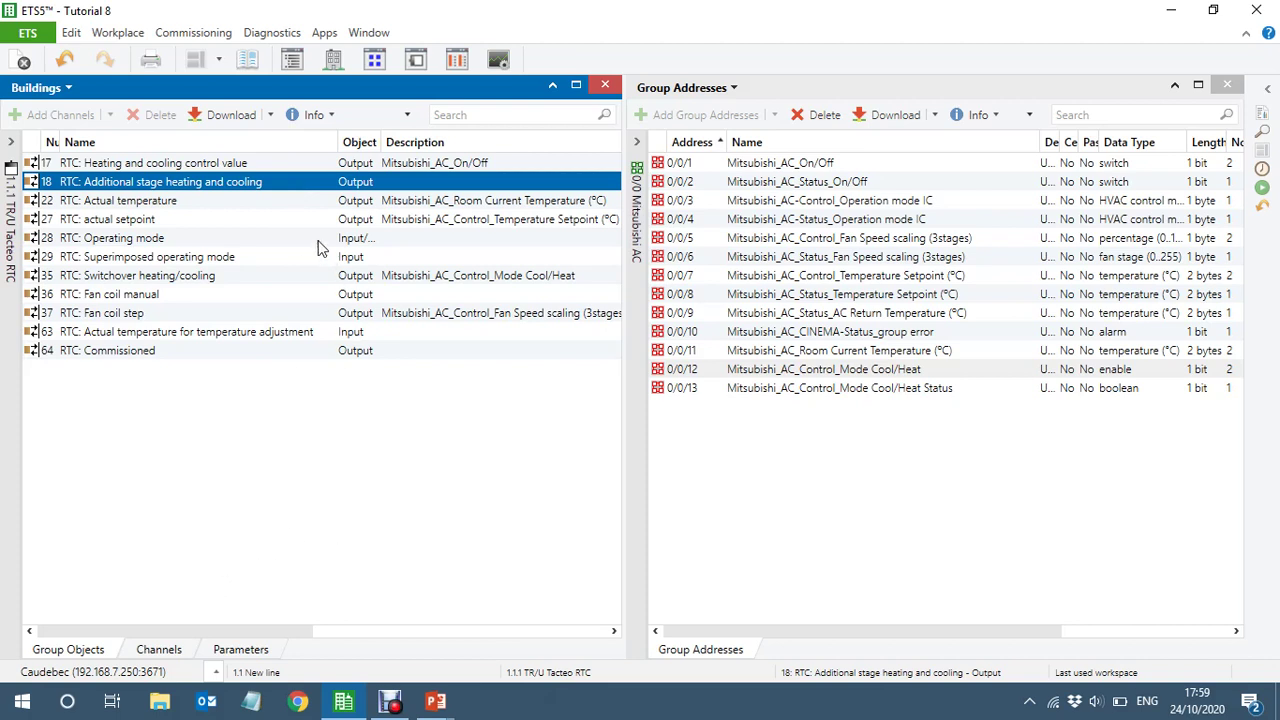
drag(164, 631, 471, 637)
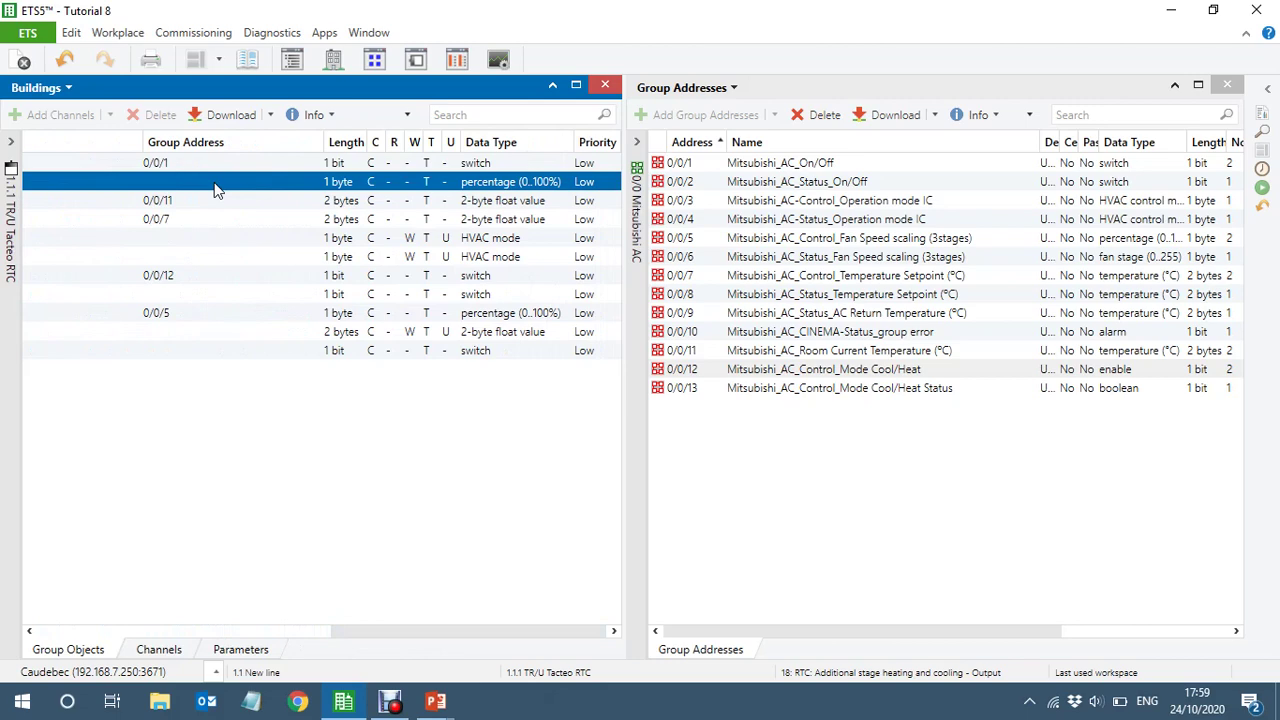
drag(403, 634, 3, 618)
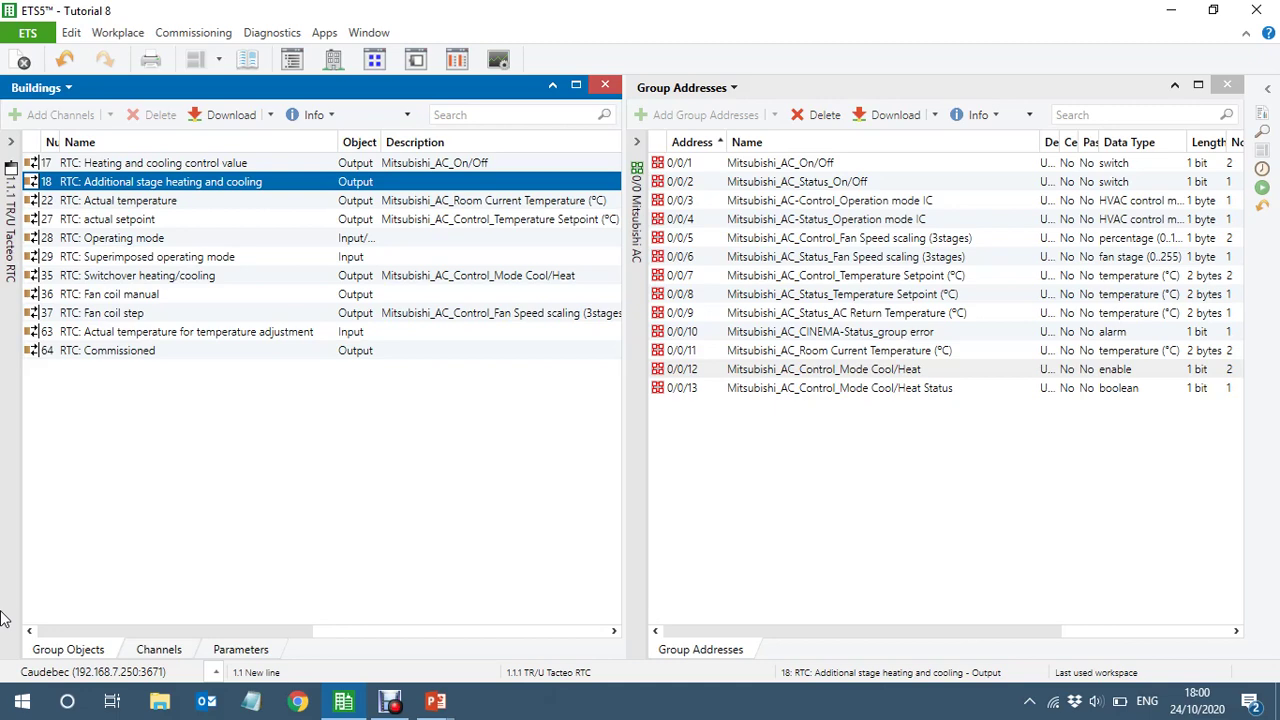
Switch to the running PowerPoint slide show and advance from the IntesisBox slide to the closing Thanks for watching slide.
key(alt+Tab)
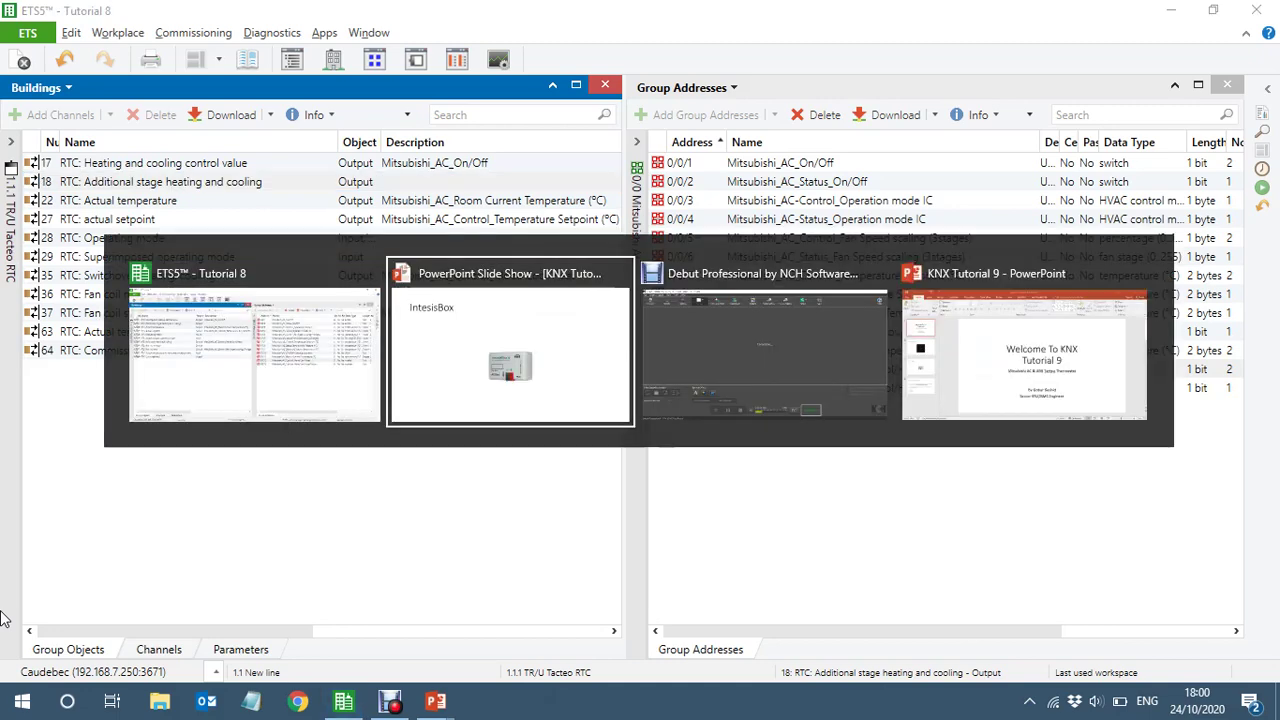
key(alt+Tab)
key(alt+Tab)
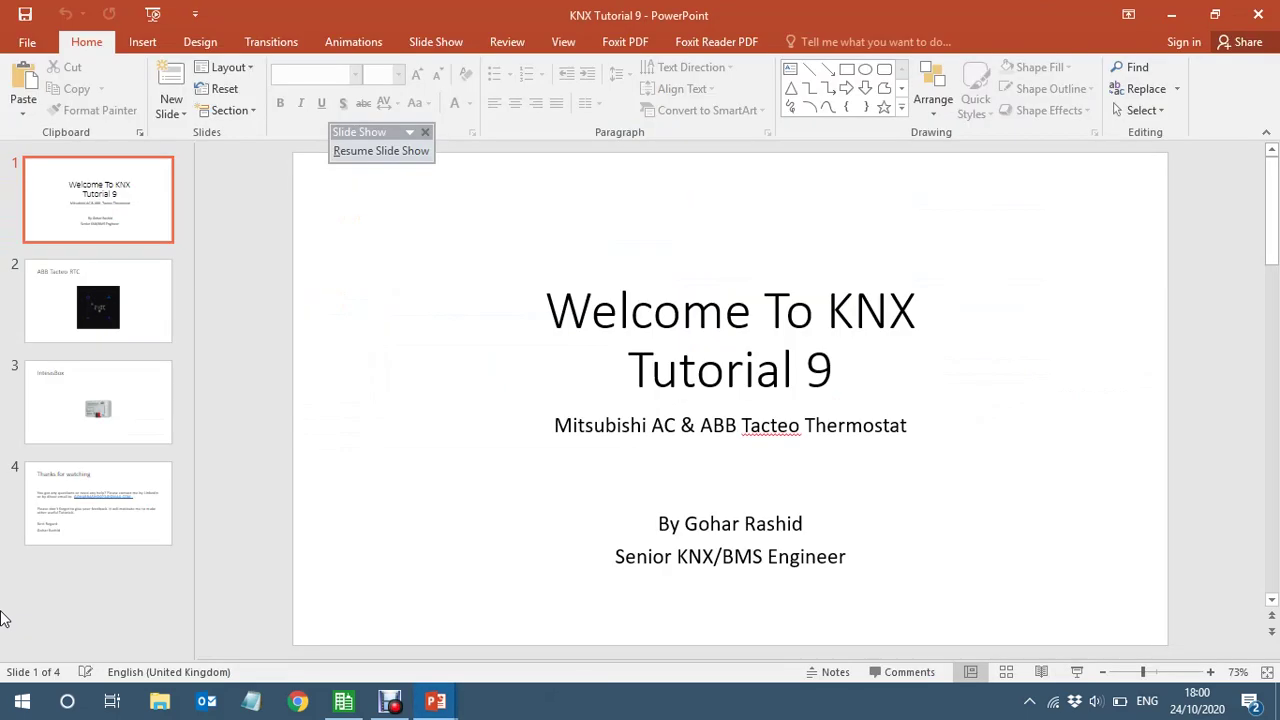
key(alt+Tab)
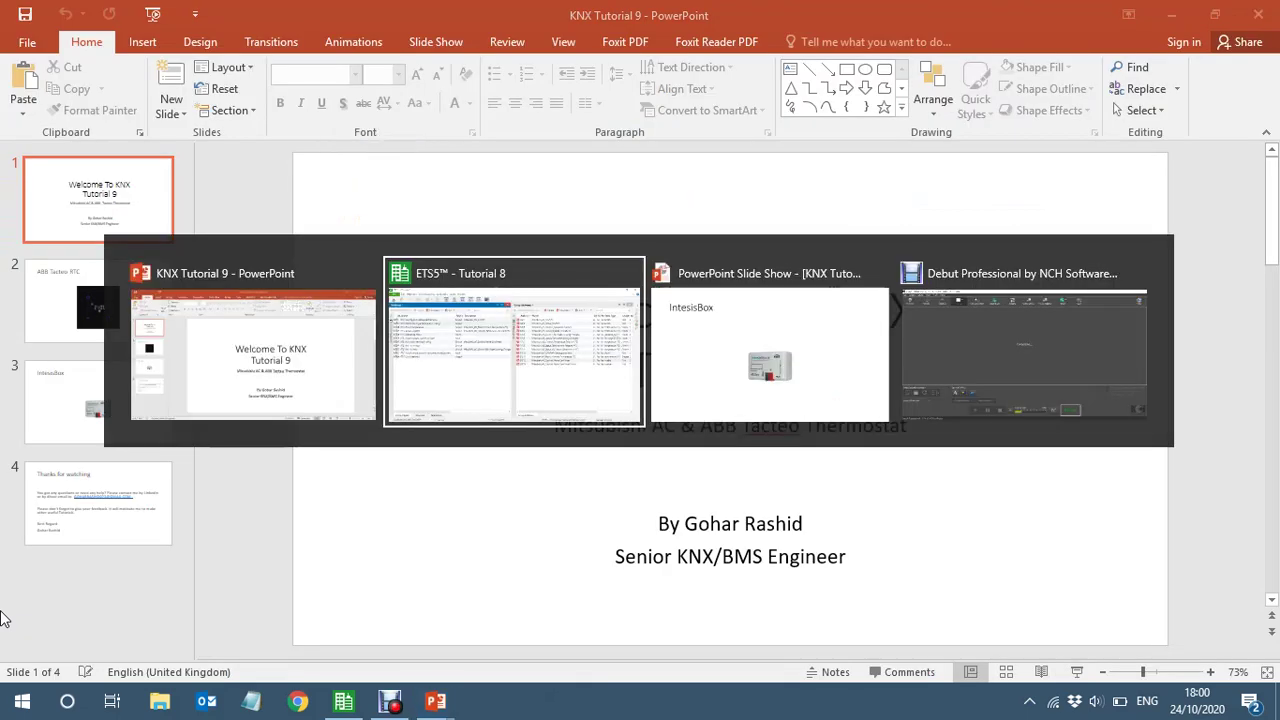
key(Tab)
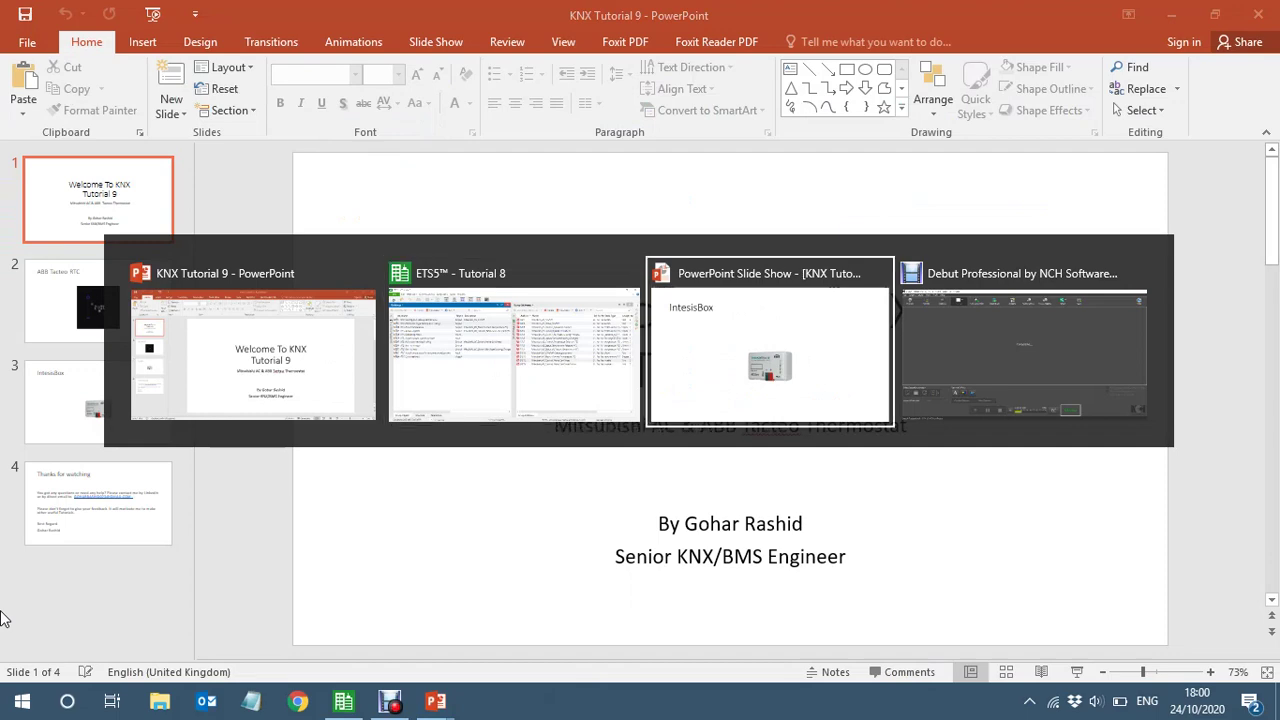
key(Right)
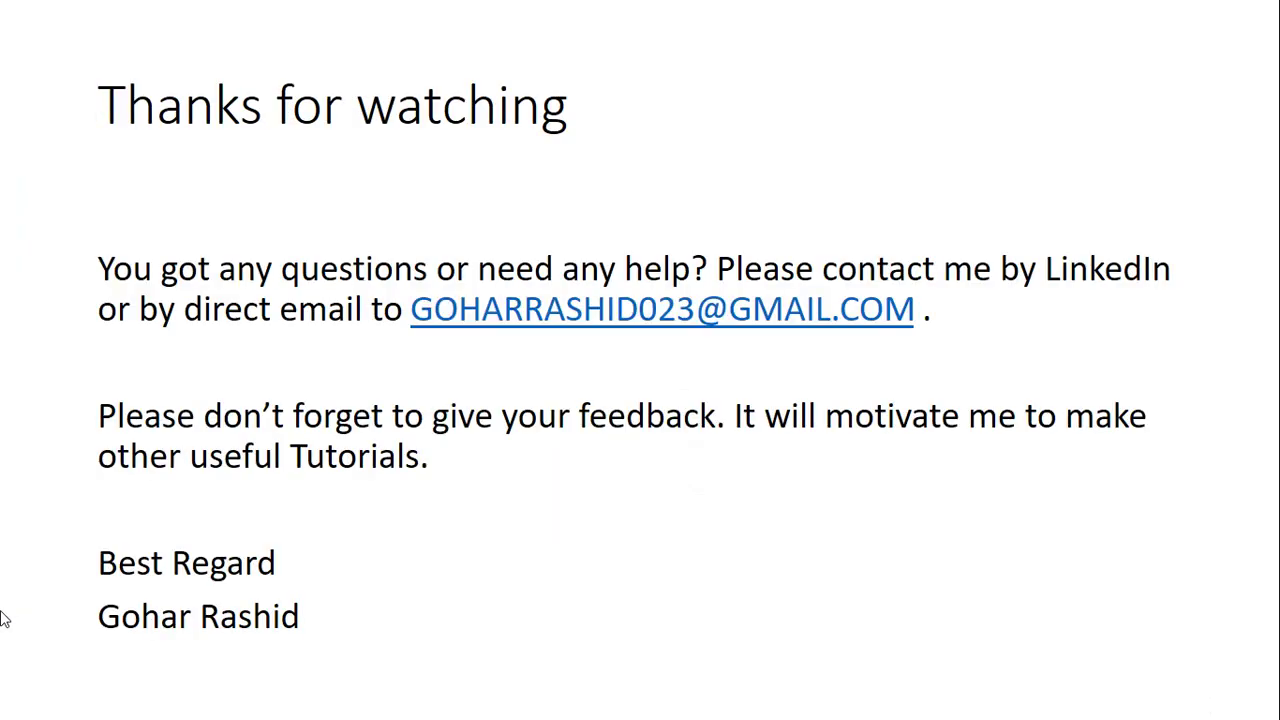